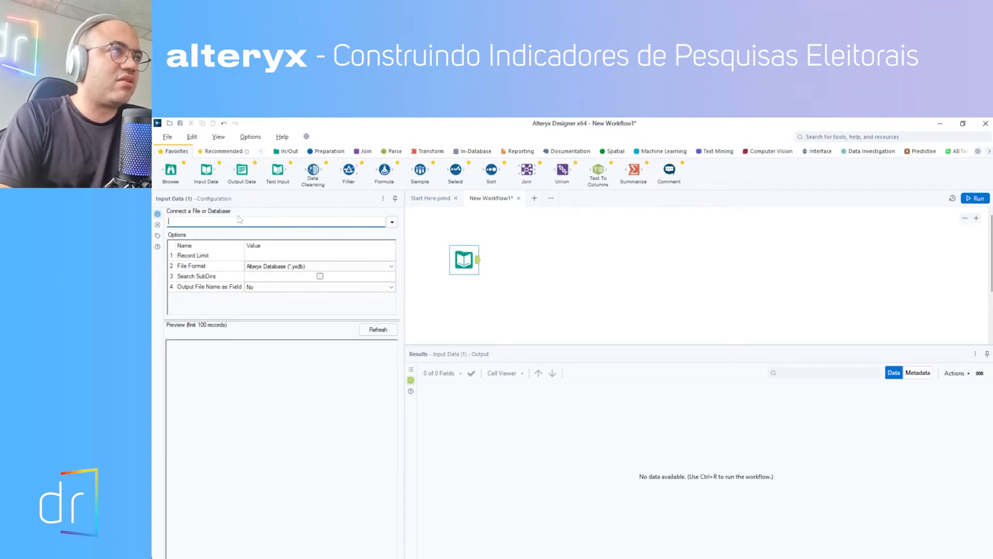
Connect the Input Data tool to the file votacao_secao_1998_BR.csv in the Downloads folder
{"action": "left_click_drag", "start_coordinate": [459, 266], "coordinate": [463, 267]}
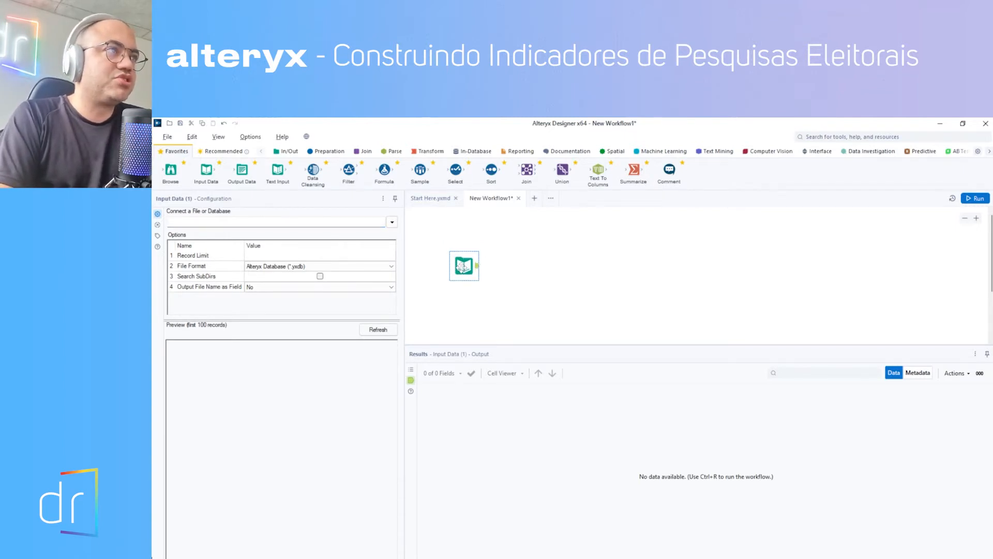
{"action": "left_click", "coordinate": [392, 222]}
{"action": "left_click", "coordinate": [285, 235]}
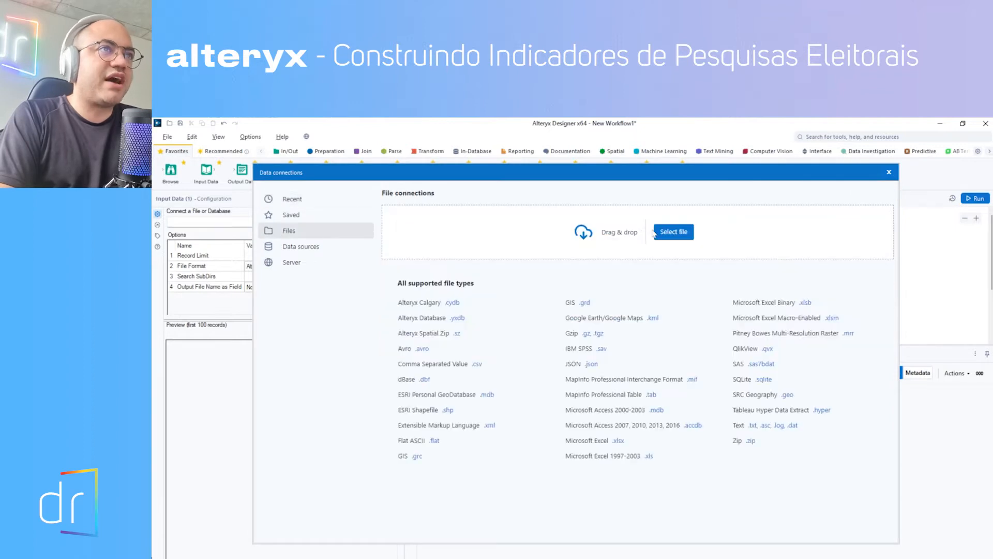
{"action": "left_click", "coordinate": [676, 231]}
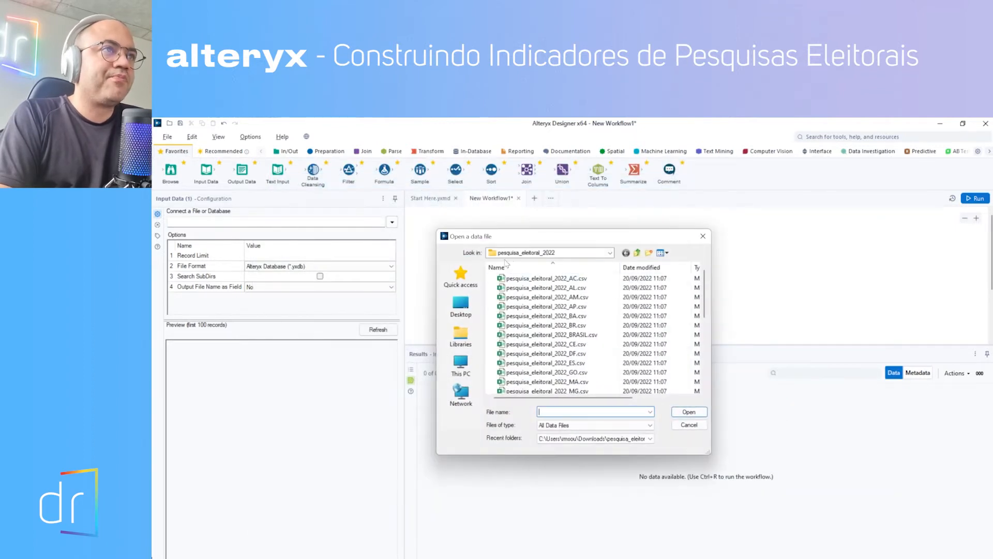
{"action": "left_click", "coordinate": [611, 253]}
{"action": "scroll", "coordinate": [523, 310], "scroll_direction": "up", "scroll_amount": 2}
{"action": "left_click", "coordinate": [520, 332]}
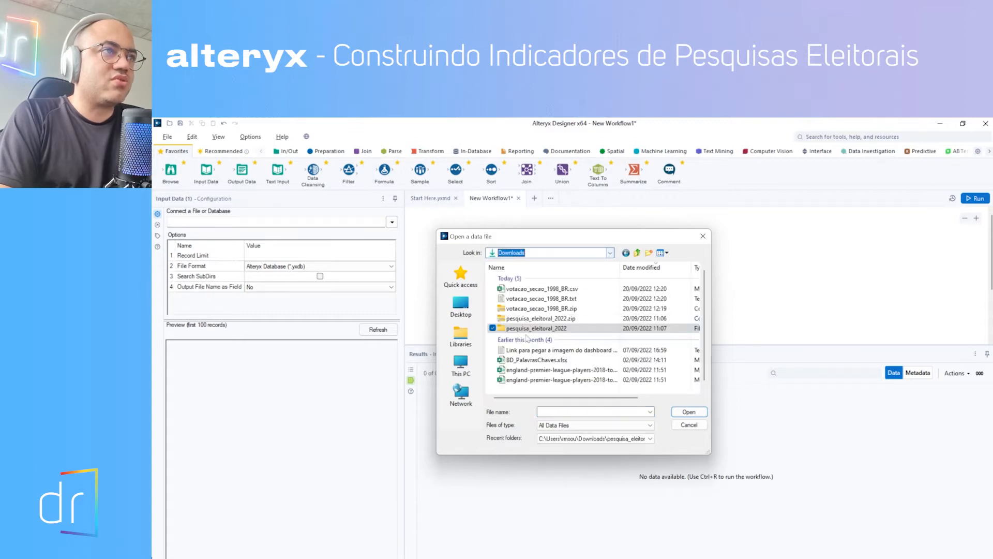
{"action": "left_click", "coordinate": [528, 290]}
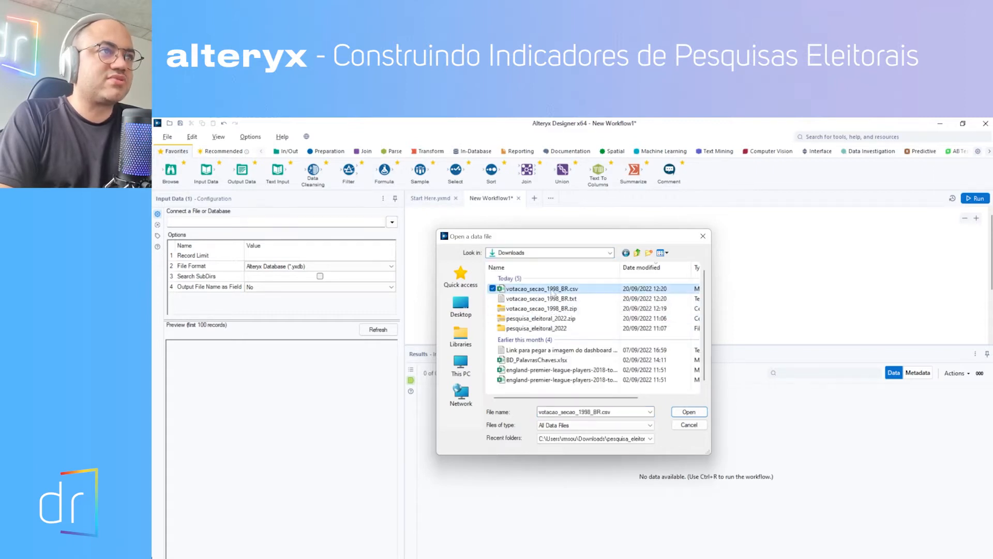
{"action": "left_click", "coordinate": [689, 412]}
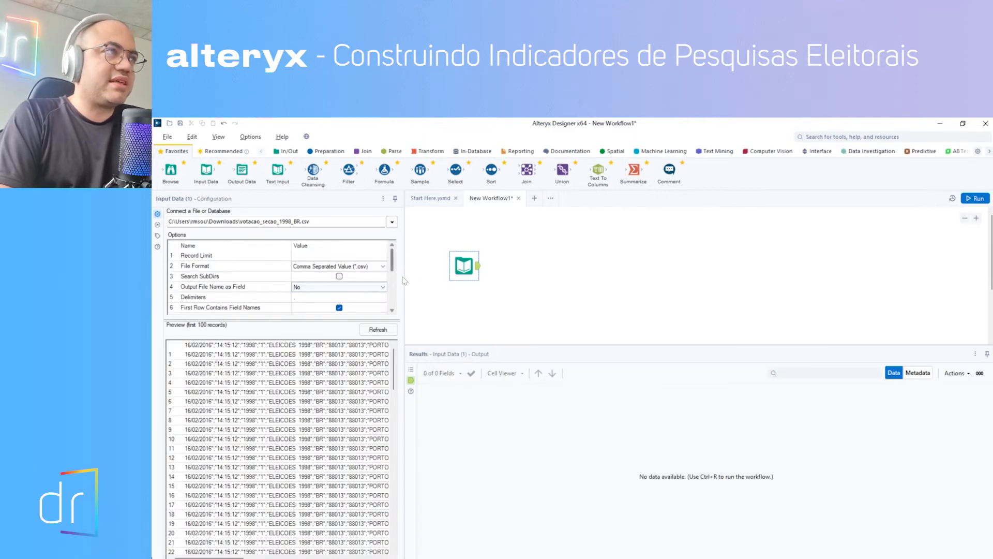
Widen the Input Data configuration area, set the CSV delimiter to a semicolon (;) and refresh the preview to check the columns
{"action": "left_click_drag", "start_coordinate": [404, 279], "coordinate": [450, 279]}
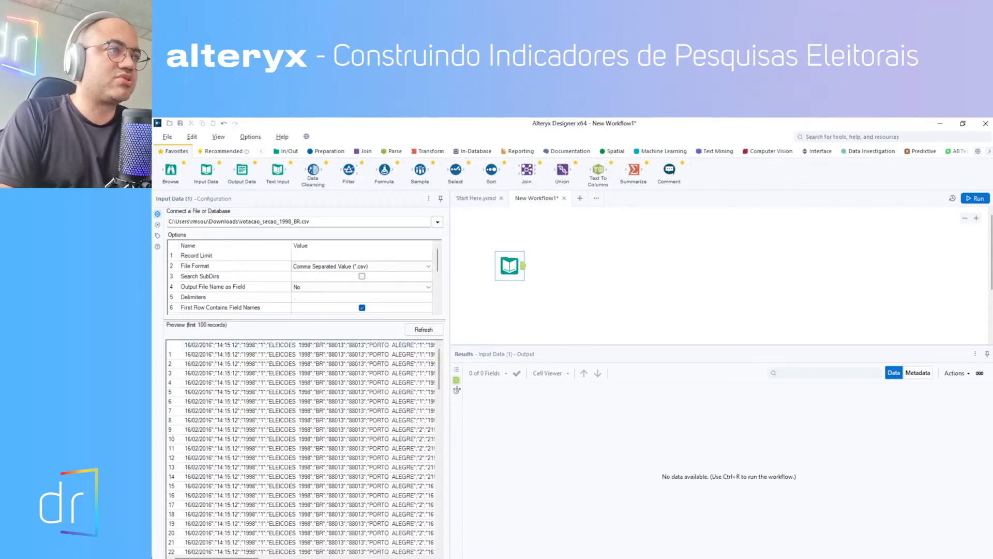
{"action": "left_click_drag", "start_coordinate": [457, 389], "coordinate": [500, 395]}
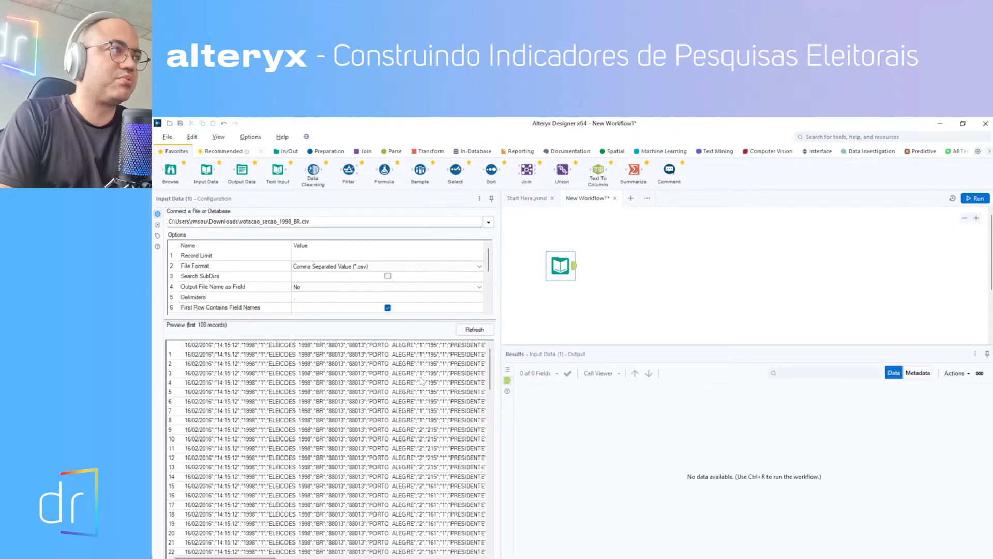
{"action": "left_click", "coordinate": [306, 298]}
{"action": "key", "text": "BackSpace"}
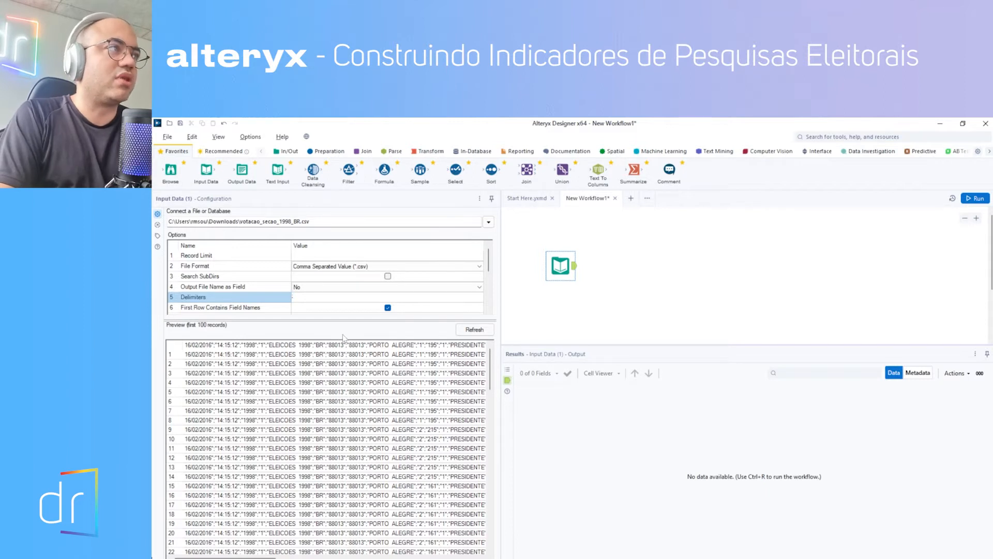
{"action": "type", "text": ";"}
{"action": "left_click", "coordinate": [480, 332]}
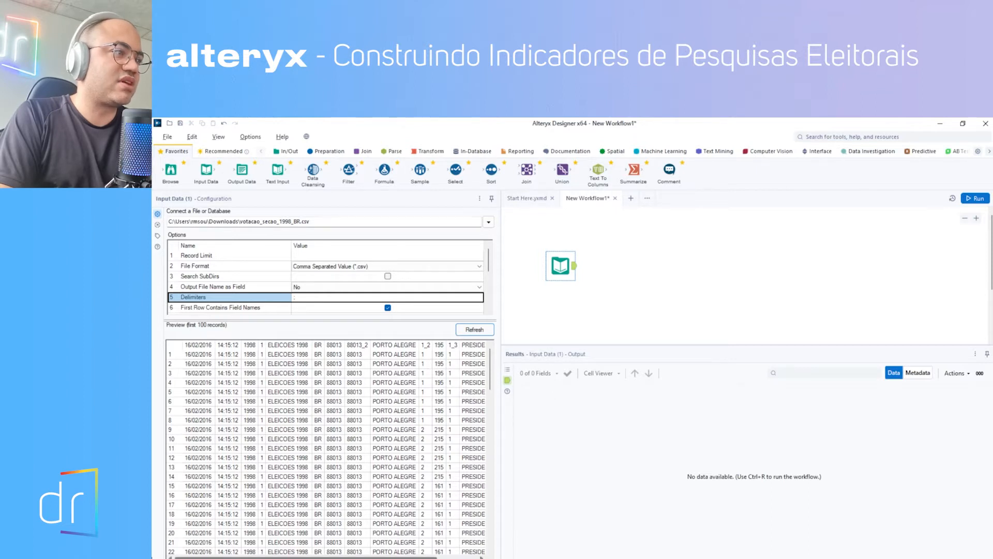
{"action": "left_click_drag", "start_coordinate": [238, 557], "coordinate": [278, 552]}
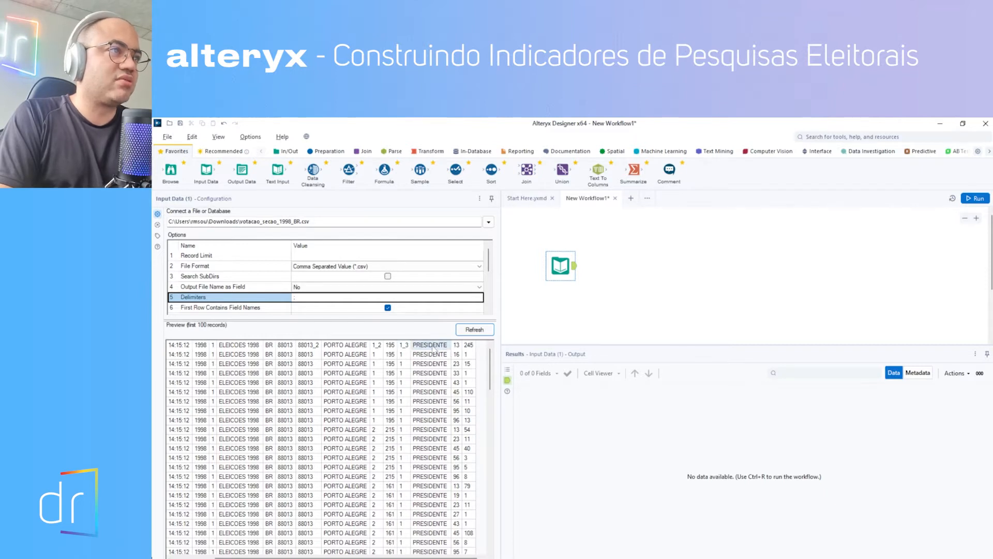
{"action": "left_click_drag", "start_coordinate": [279, 557], "coordinate": [242, 557]}
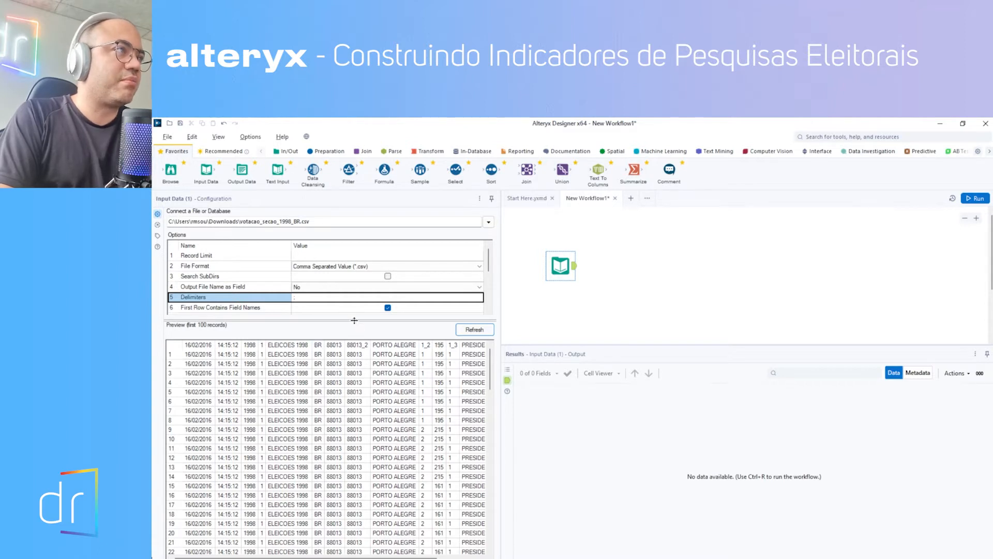
Run the workflow and display the output records of the Input Data tool
{"action": "scroll", "coordinate": [488, 269], "scroll_direction": "down", "scroll_amount": 2}
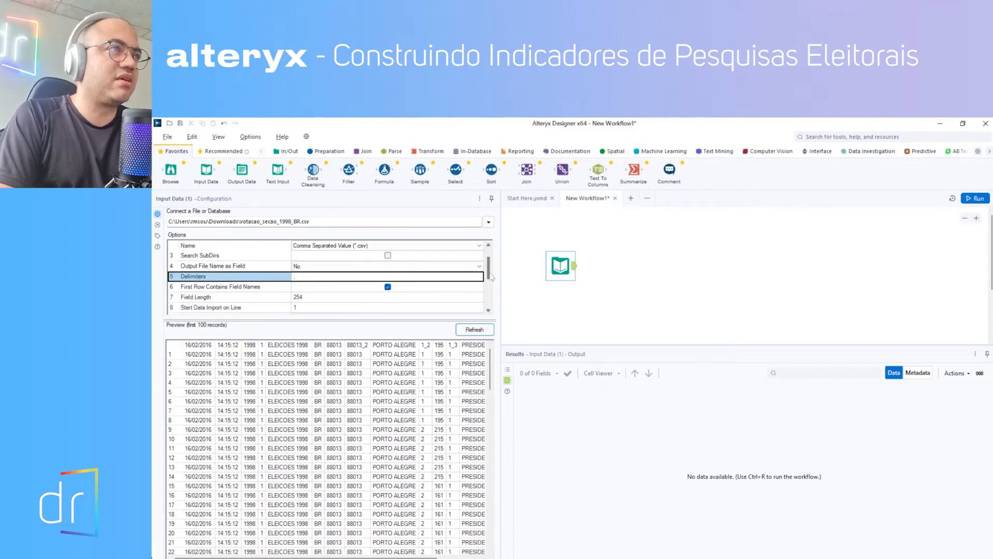
{"action": "left_click", "coordinate": [976, 201]}
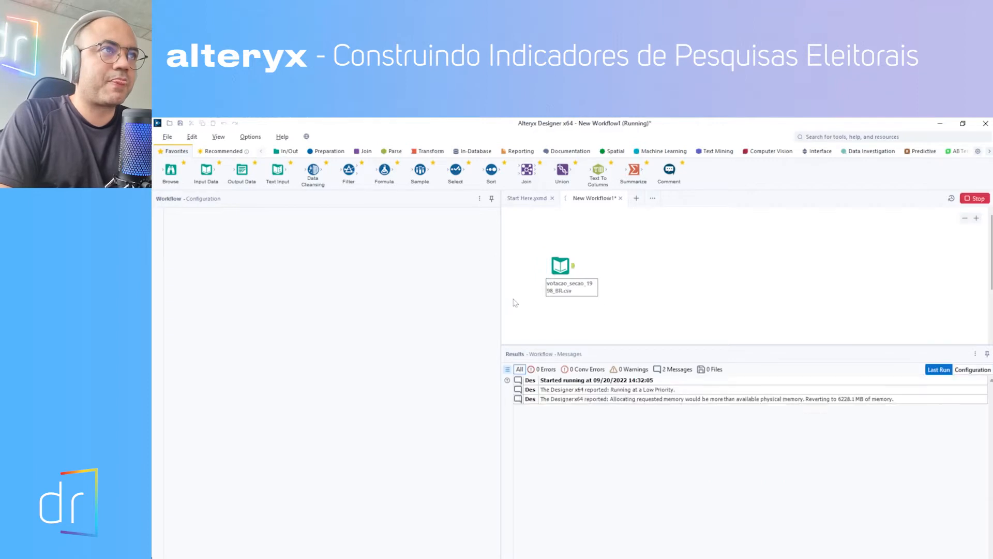
{"action": "left_click", "coordinate": [572, 270]}
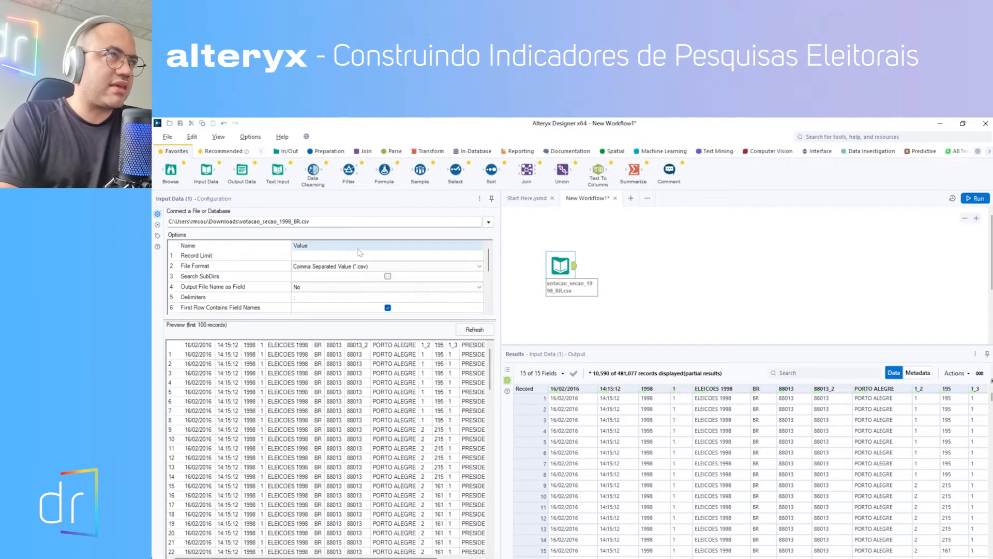
Turn off First Row Contains Field Names for the CSV input, rerun the workflow and check the output columns
{"action": "left_click_drag", "start_coordinate": [491, 268], "coordinate": [490, 287]}
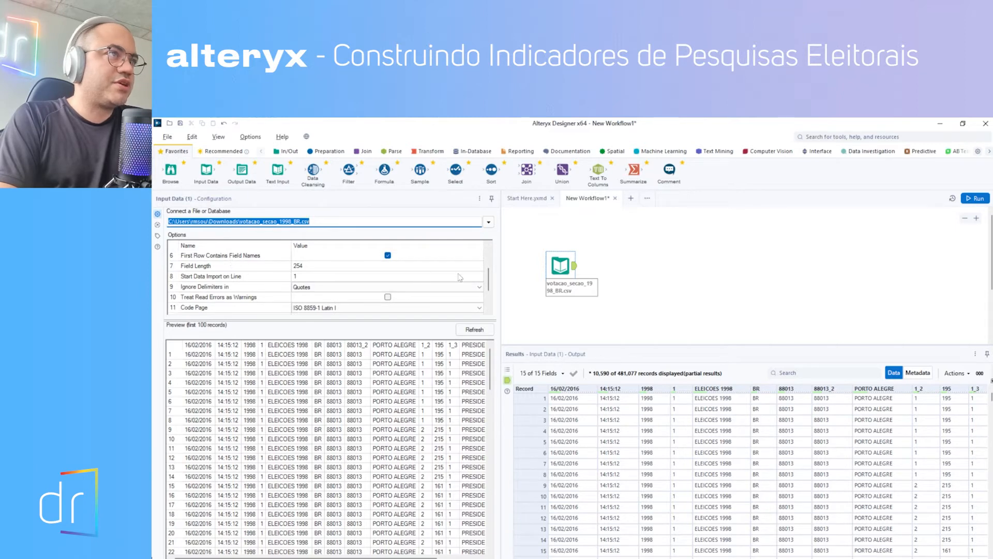
{"action": "mouse_move", "coordinate": [489, 283]}
{"action": "left_mouse_down"}
{"action": "mouse_move", "coordinate": [489, 296]}
{"action": "mouse_move", "coordinate": [489, 272]}
{"action": "left_mouse_up"}
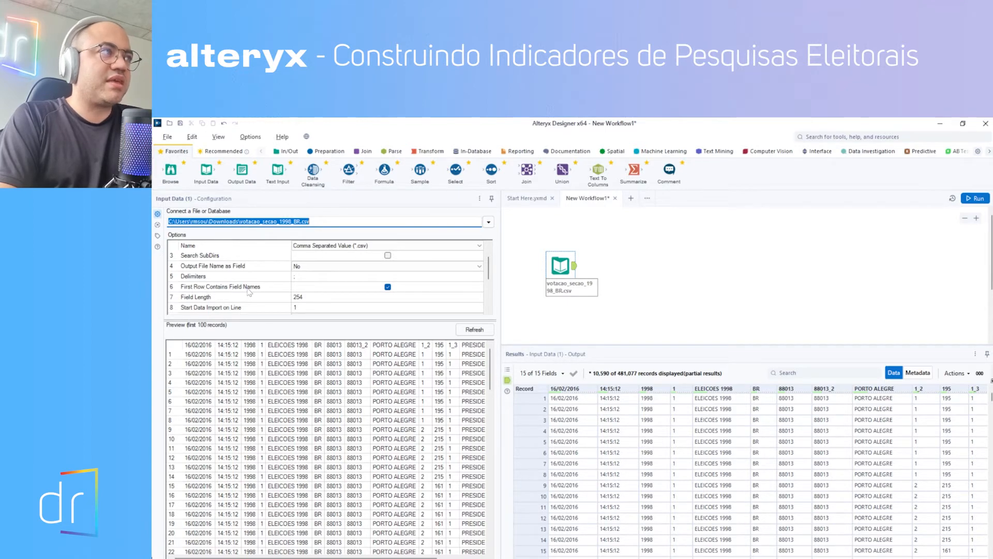
{"action": "left_click", "coordinate": [388, 287]}
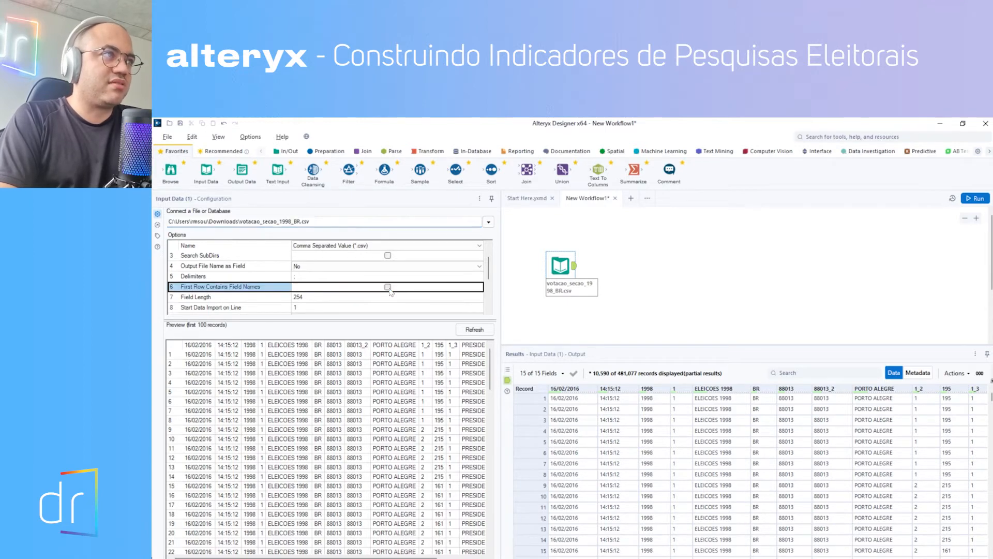
{"action": "left_click", "coordinate": [974, 198]}
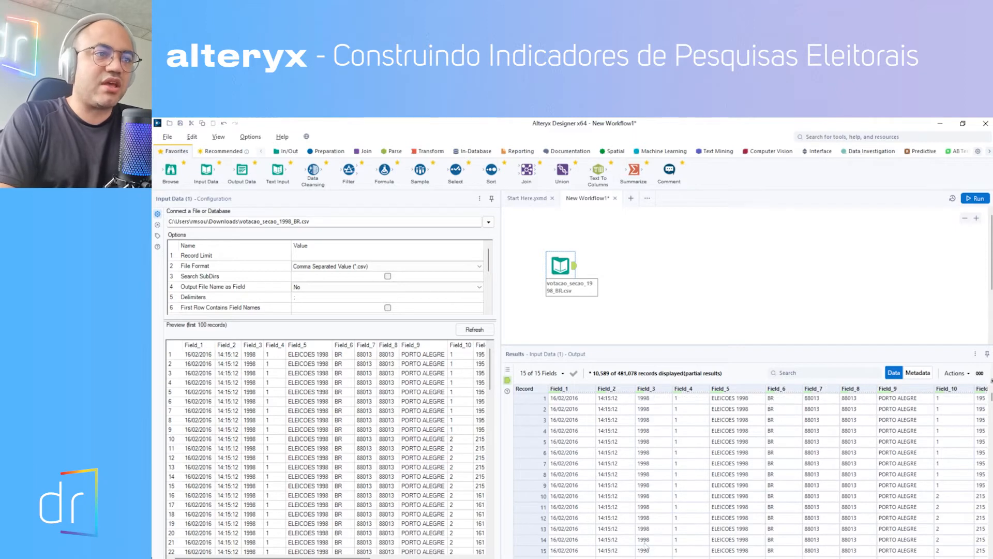
{"action": "scroll", "coordinate": [646, 546], "scroll_direction": "right", "scroll_amount": 5}
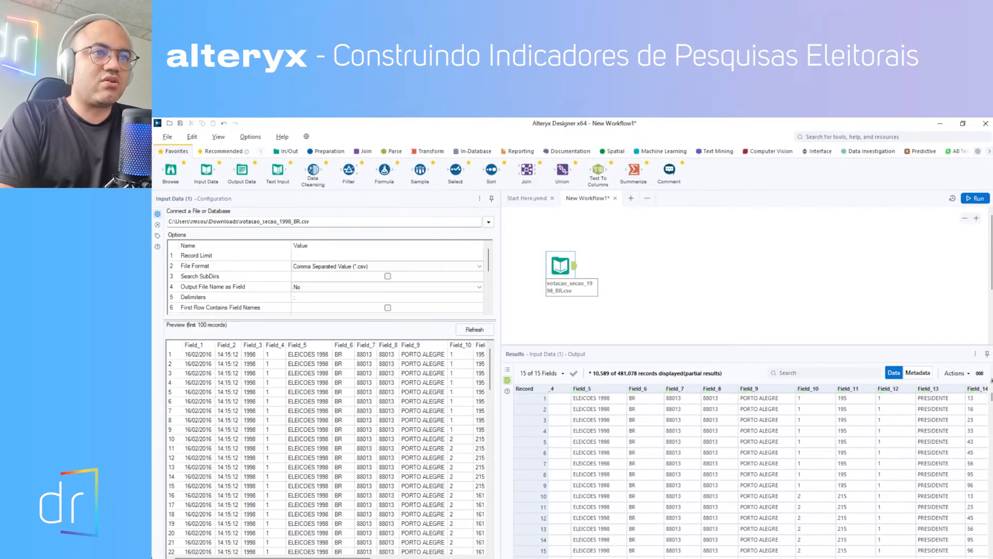
{"action": "scroll", "coordinate": [629, 556], "scroll_direction": "left", "scroll_amount": 5}
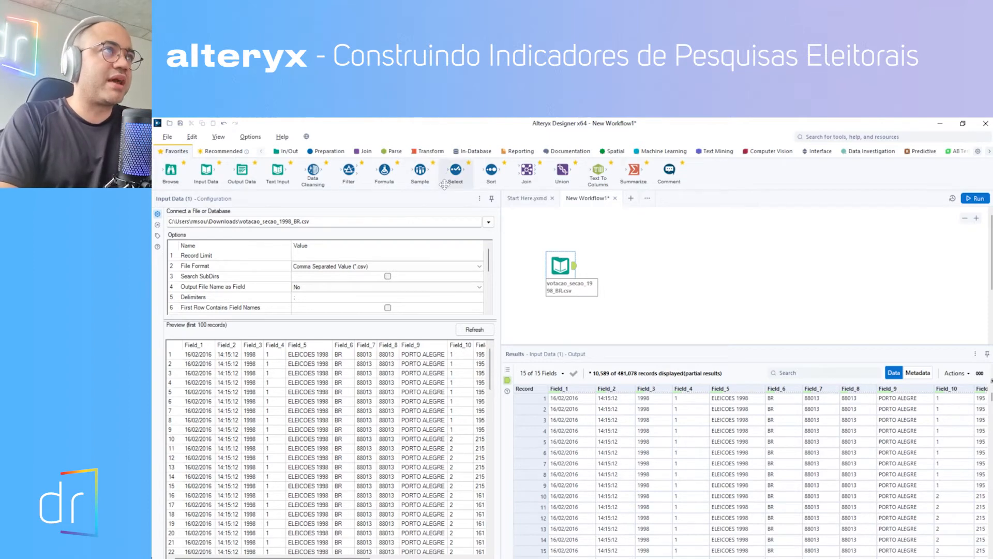
Add a Select tool connected to the Input Data output and deselect all of its fields
{"action": "left_click_drag", "start_coordinate": [445, 185], "coordinate": [621, 266]}
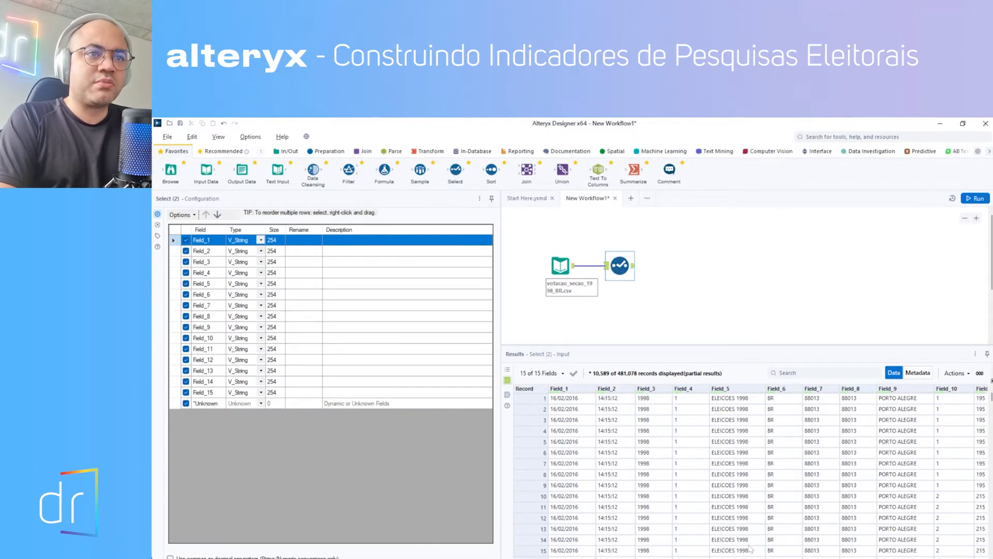
{"action": "scroll", "coordinate": [724, 466], "scroll_direction": "right", "scroll_amount": 3}
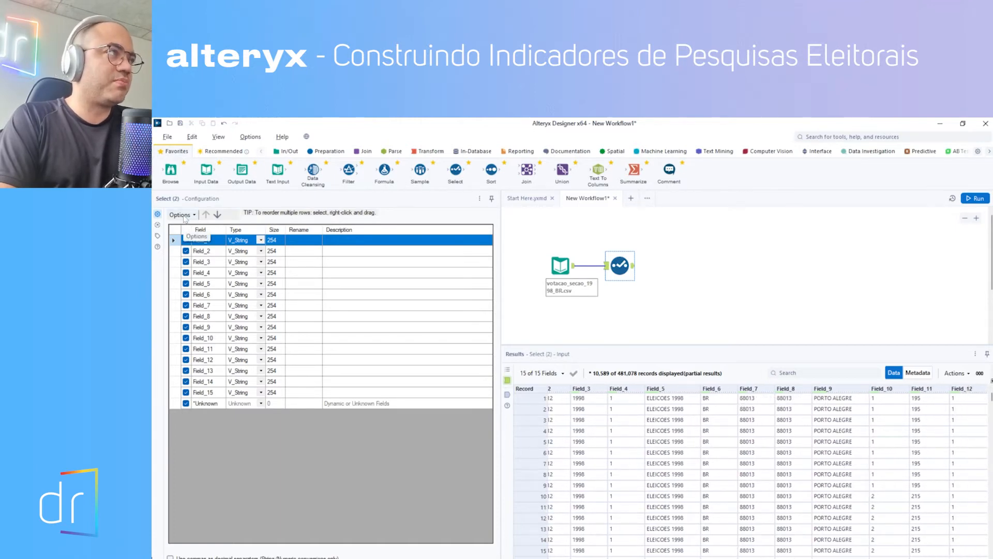
{"action": "left_click", "coordinate": [182, 215]}
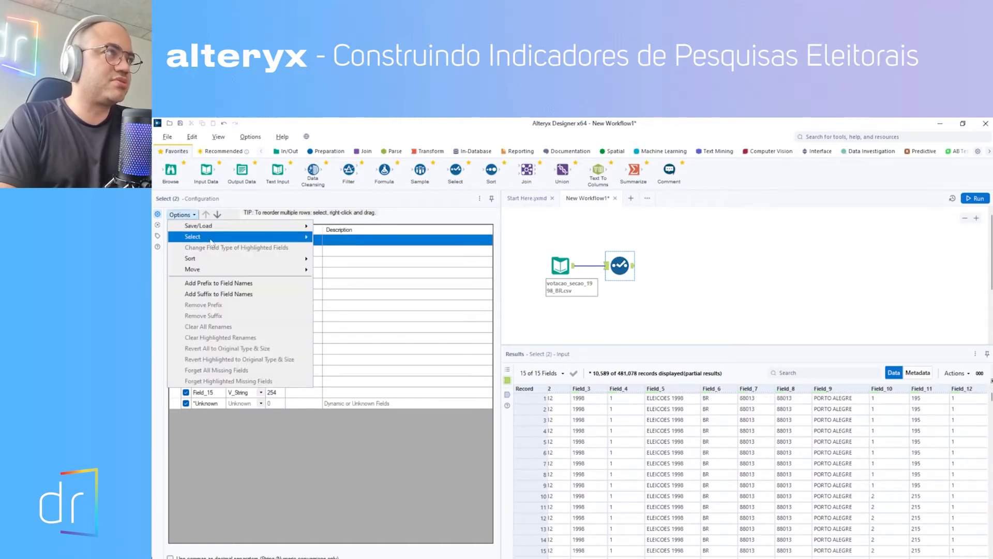
{"action": "mouse_move", "coordinate": [196, 237]}
{"action": "left_click", "coordinate": [341, 249]}
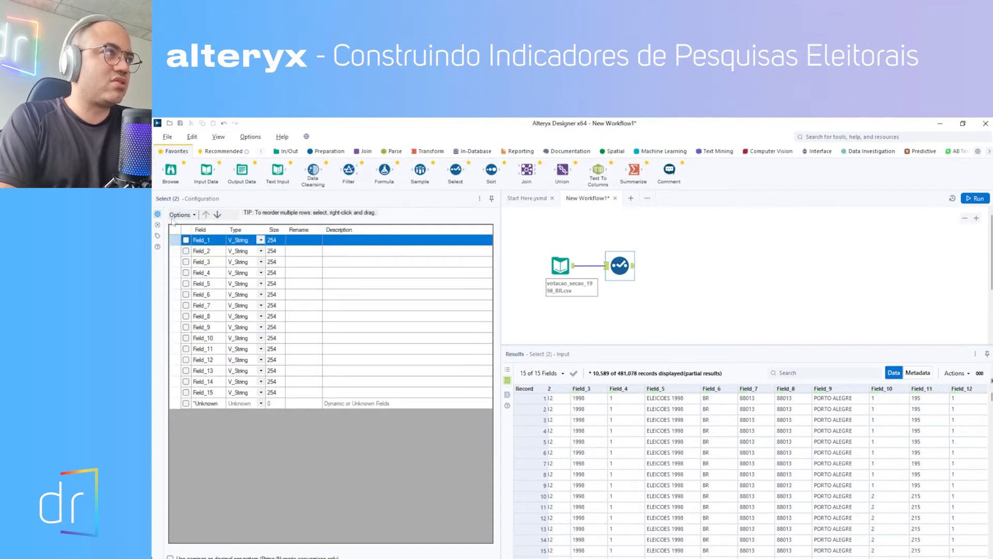
Include Field_9 in the Select tool and rename it to Cidade
{"action": "left_click", "coordinate": [186, 327]}
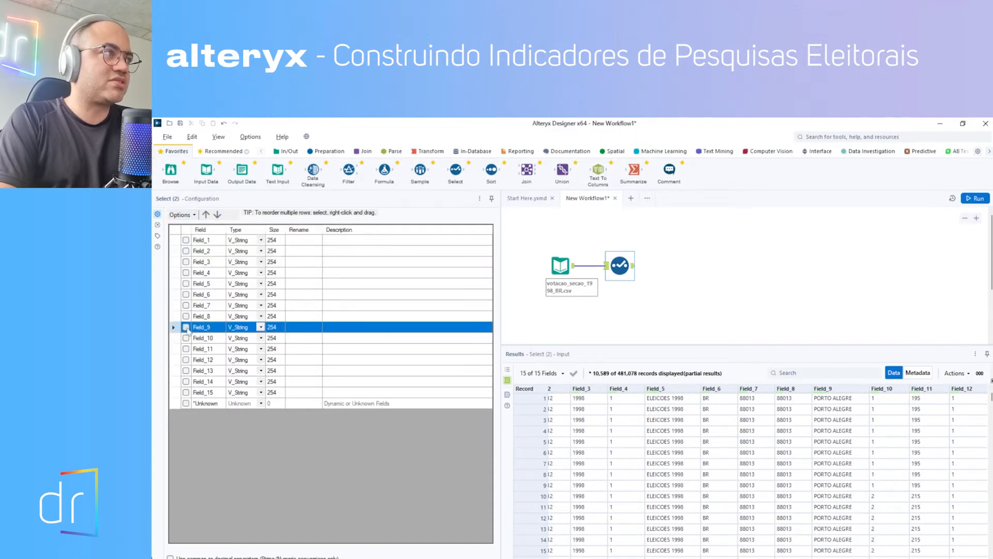
{"action": "left_click", "coordinate": [308, 328]}
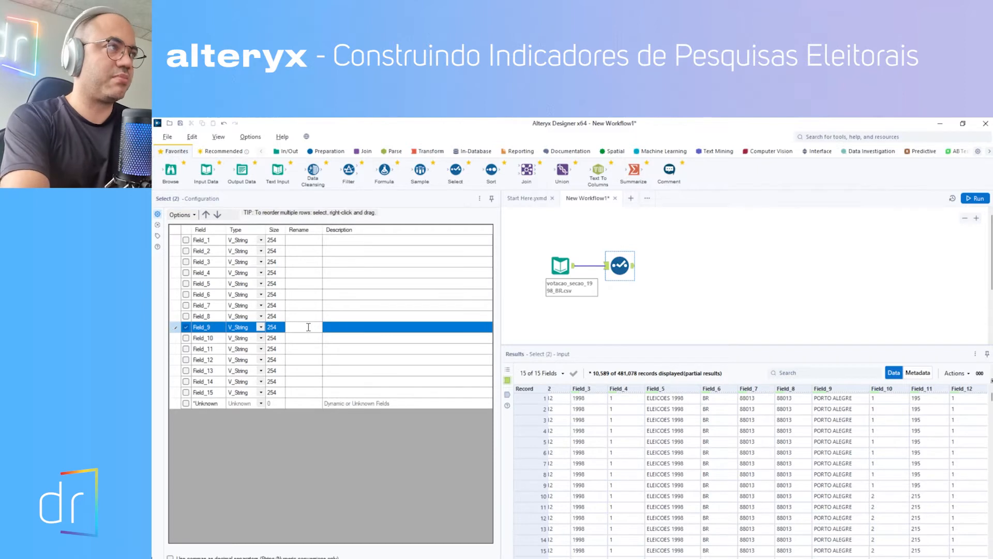
{"action": "type", "text": "Cidade"}
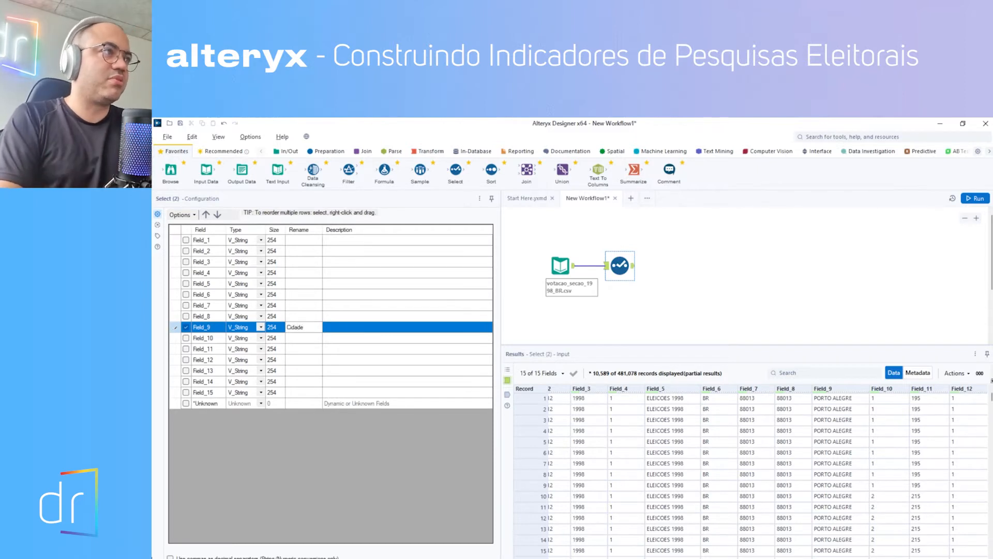
{"action": "left_click", "coordinate": [335, 325]}
{"action": "left_click", "coordinate": [314, 330]}
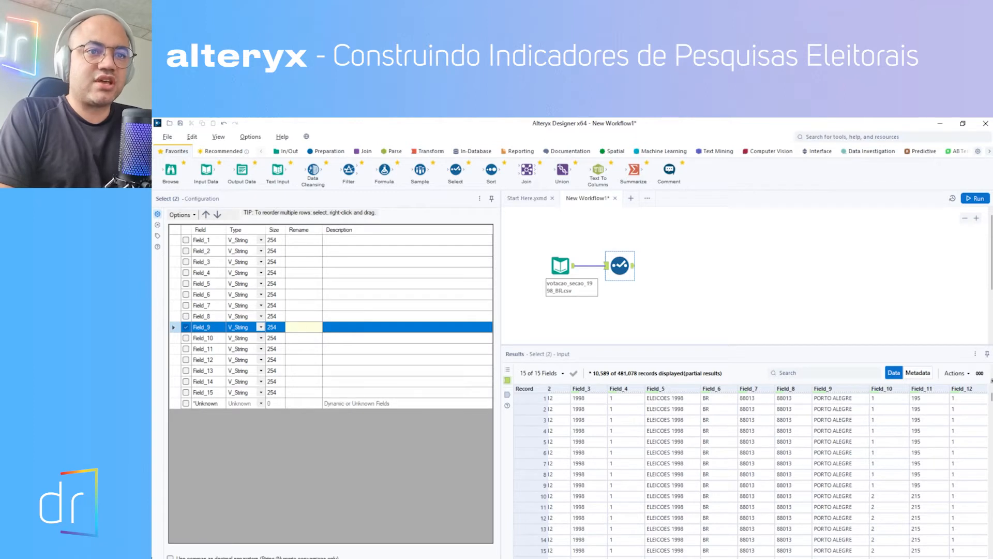
Check the remaining columns in the results, include Field_14 in the Select tool and rename it to Candidato
{"action": "left_click_drag", "start_coordinate": [823, 558], "coordinate": [839, 558]}
{"action": "scroll", "coordinate": [826, 484], "scroll_direction": "down", "scroll_amount": 20}
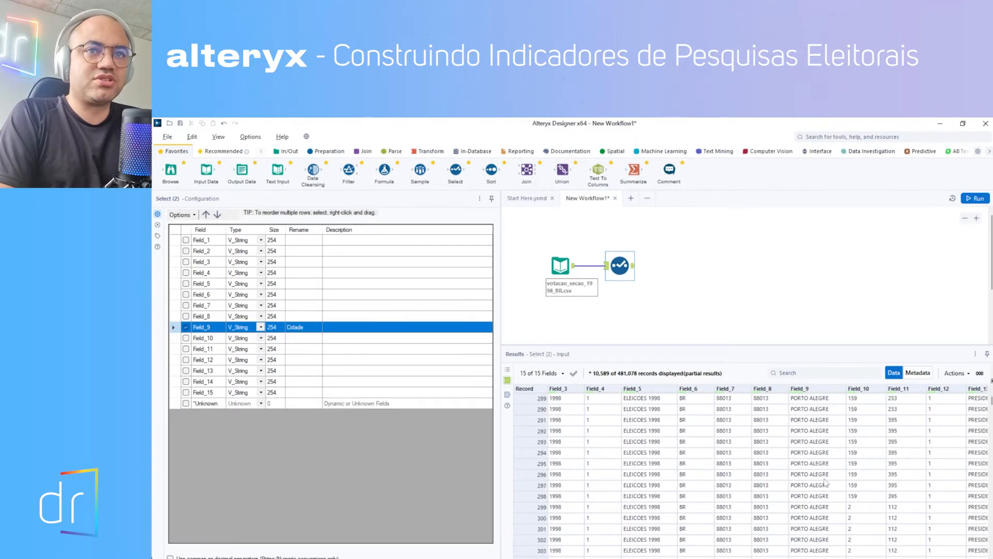
{"action": "scroll", "coordinate": [827, 482], "scroll_direction": "up", "scroll_amount": 20}
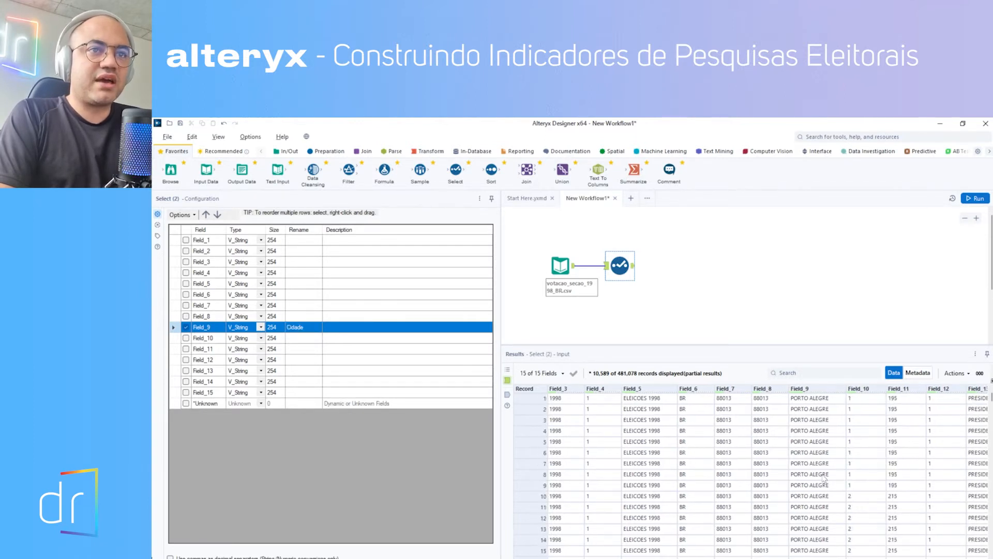
{"action": "left_click_drag", "start_coordinate": [828, 558], "coordinate": [918, 557]}
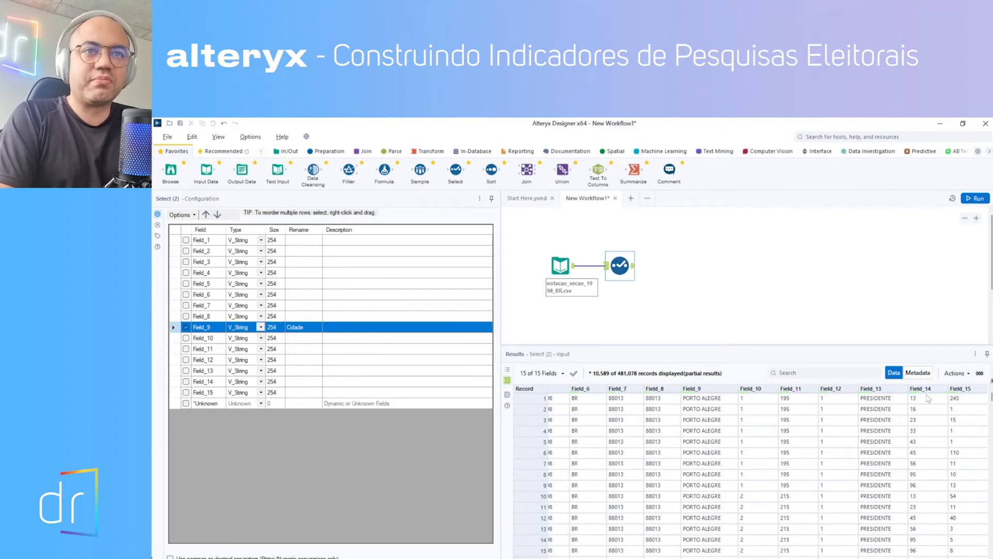
{"action": "left_click", "coordinate": [185, 382]}
{"action": "left_click", "coordinate": [302, 382]}
{"action": "type", "text": "C"}
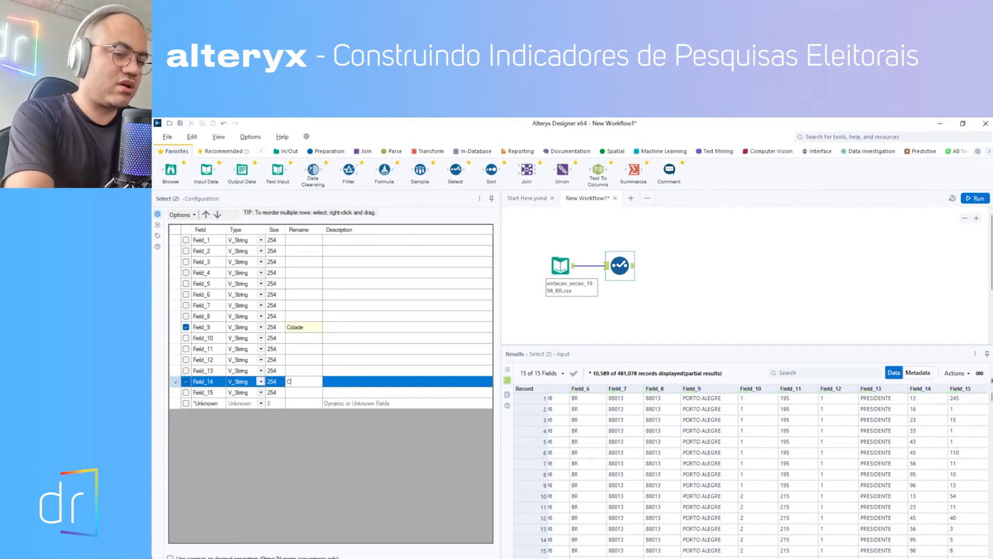
{"action": "type", "text": "andidade"}
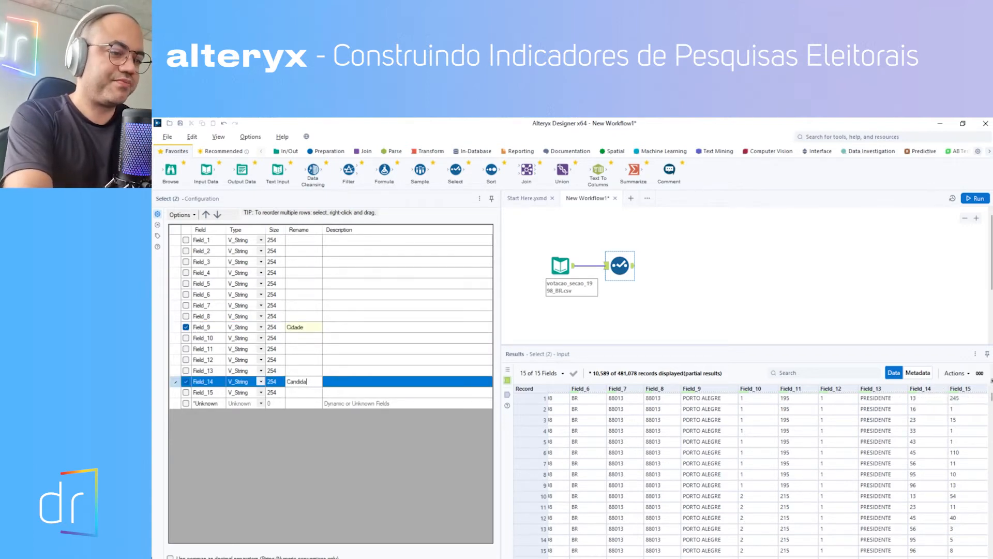
{"action": "key", "text": "BackSpace"}
{"action": "key", "text": "BackSpace"}
{"action": "type", "text": "to"}
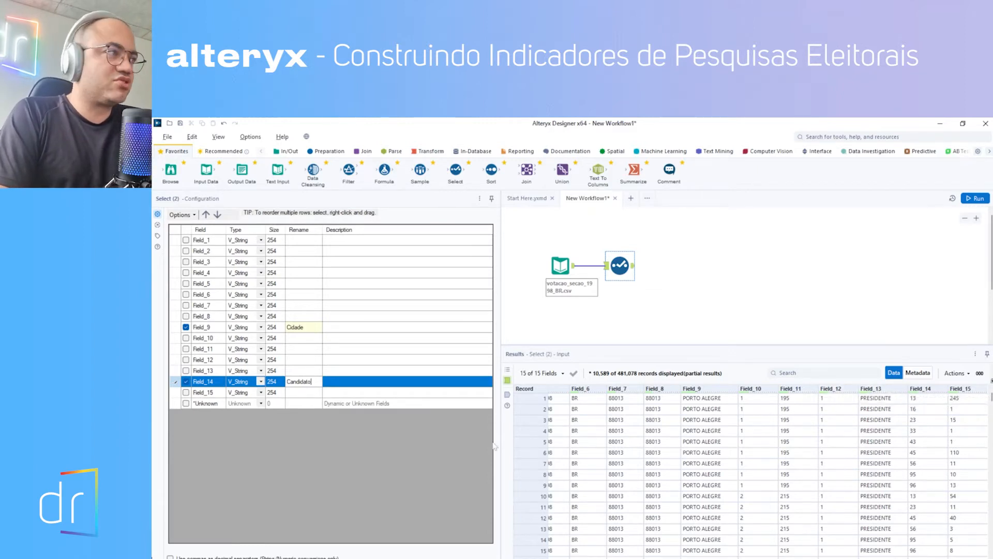
Set the Candidato field's type to Double, run the workflow and review the Select tool's output records
{"action": "left_click", "coordinate": [260, 383]}
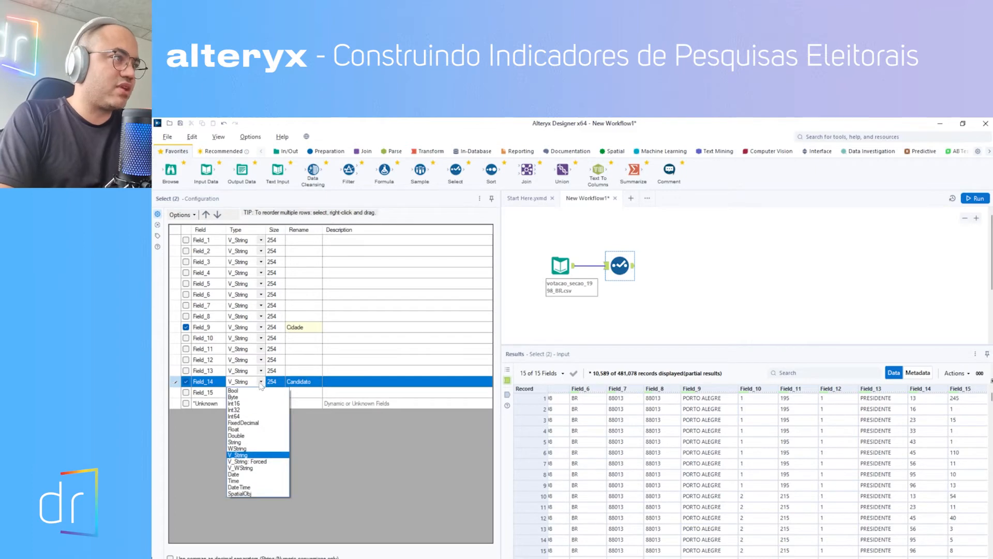
{"action": "left_click", "coordinate": [253, 437]}
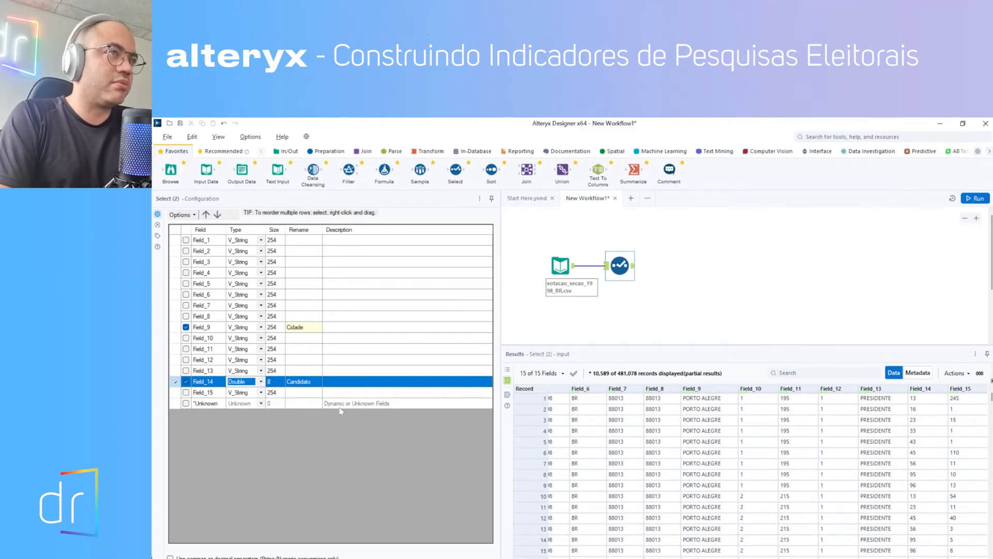
{"action": "left_click", "coordinate": [975, 198]}
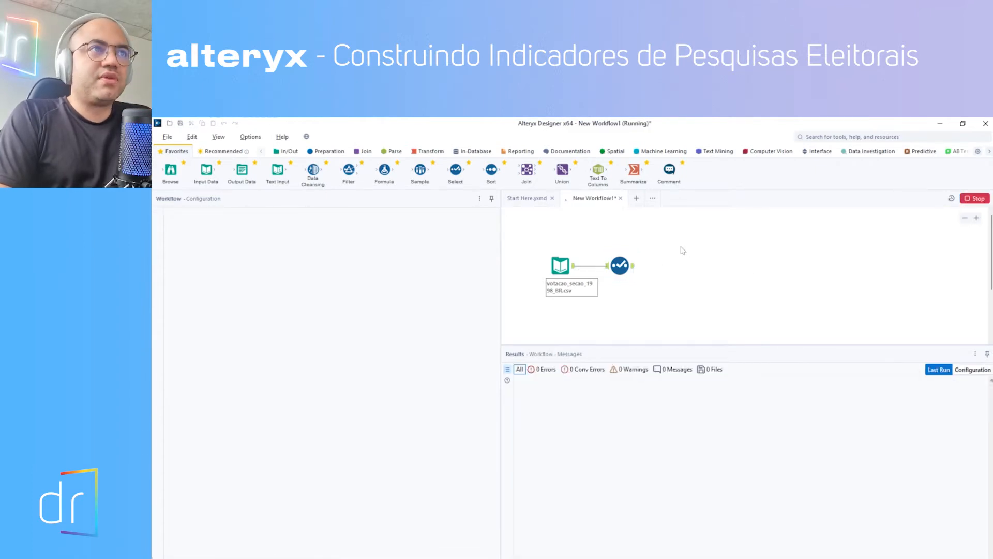
{"action": "left_click", "coordinate": [633, 267]}
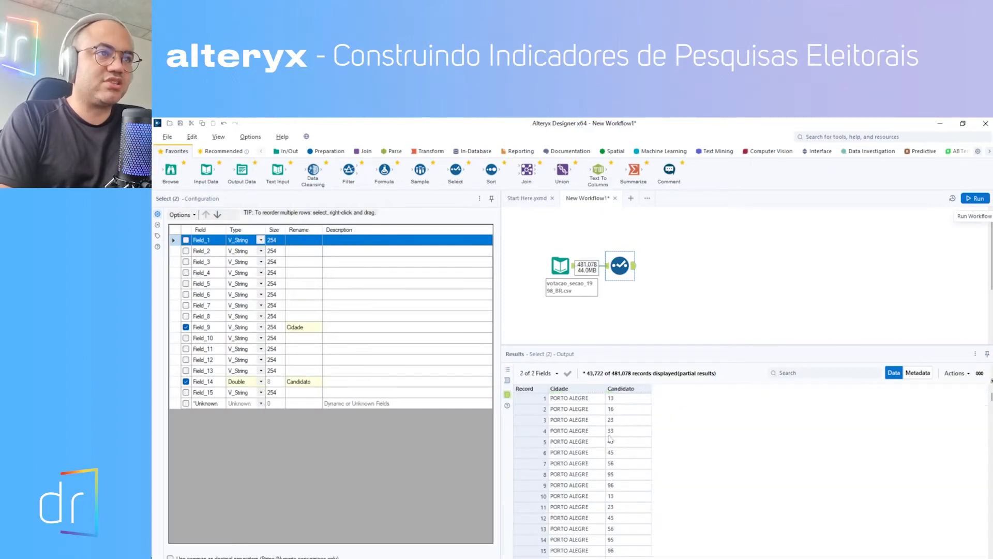
{"action": "scroll", "coordinate": [595, 466], "scroll_direction": "down", "scroll_amount": 15}
{"action": "scroll", "coordinate": [600, 469], "scroll_direction": "up", "scroll_amount": 15}
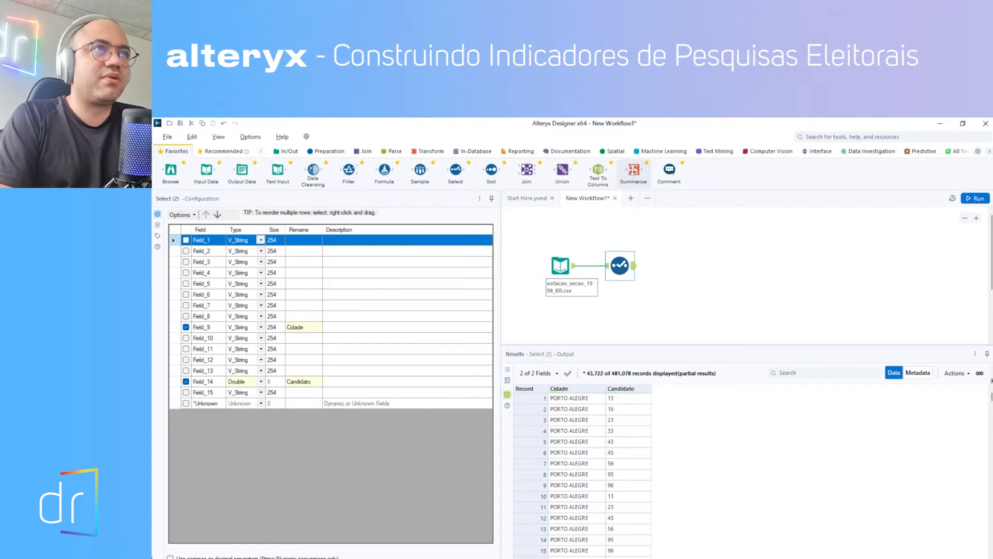
Add a Summarize tool connected to the Select output and group the records by Cidade
{"action": "left_click", "coordinate": [431, 151]}
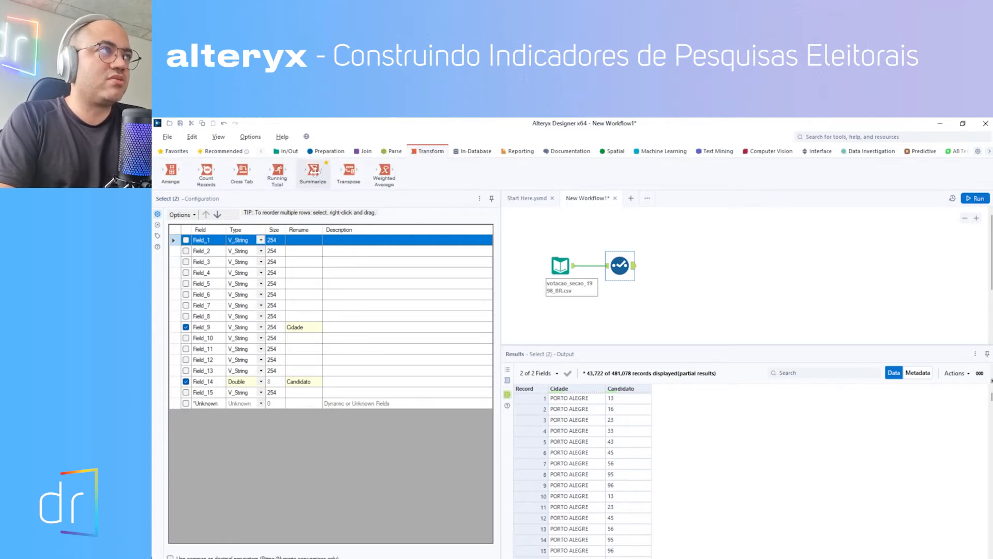
{"action": "left_click", "coordinate": [174, 151]}
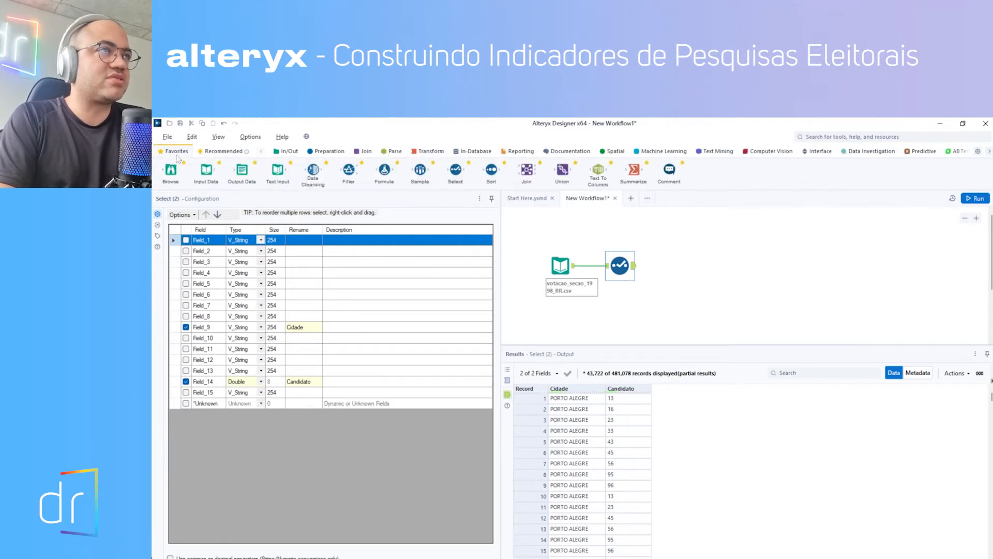
{"action": "left_click_drag", "start_coordinate": [626, 186], "coordinate": [672, 266]}
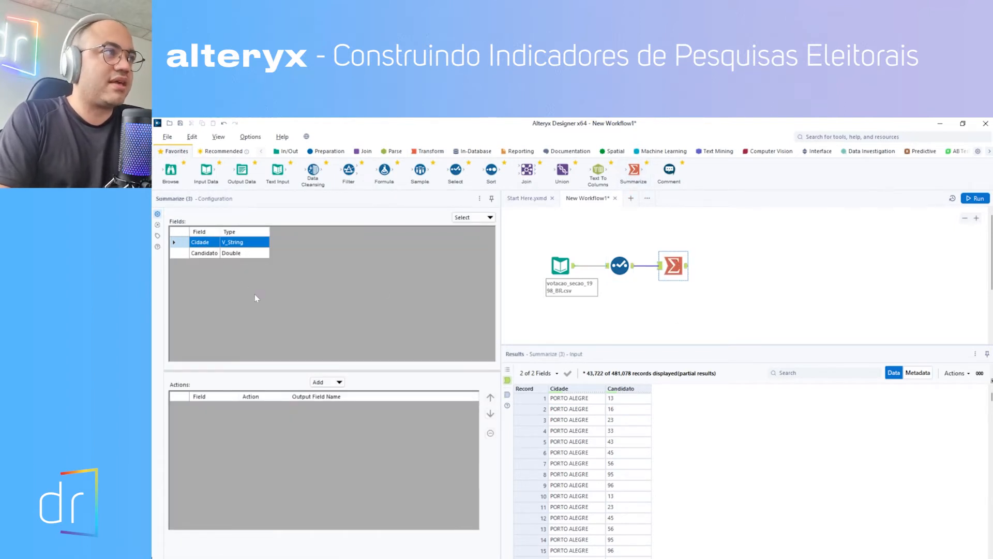
{"action": "left_click", "coordinate": [331, 383]}
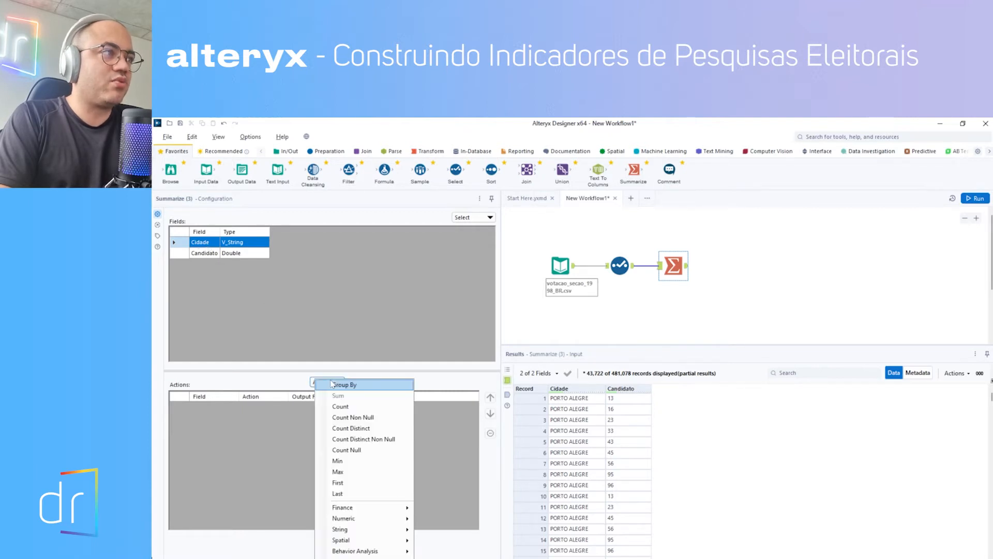
{"action": "left_click", "coordinate": [218, 243]}
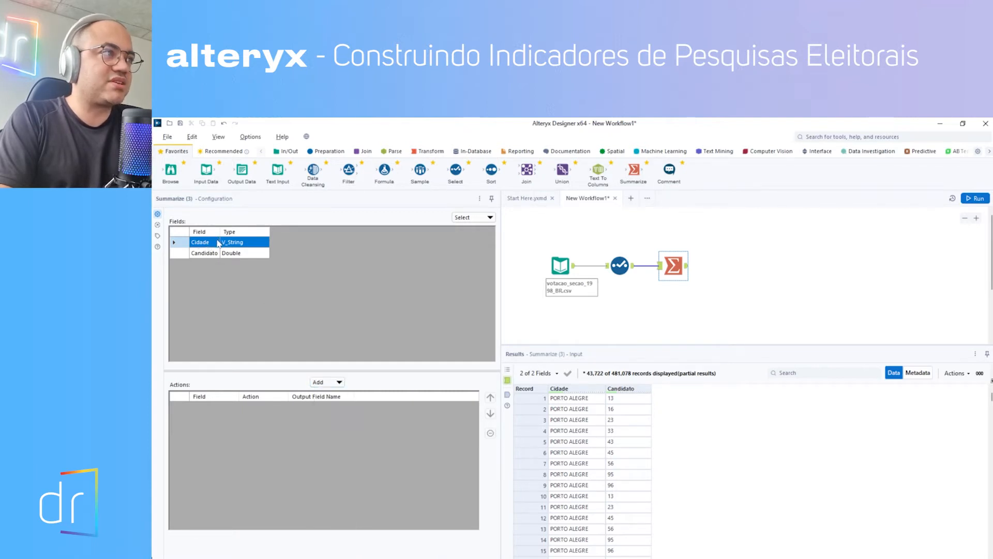
{"action": "left_click", "coordinate": [321, 387]}
{"action": "left_click", "coordinate": [345, 386]}
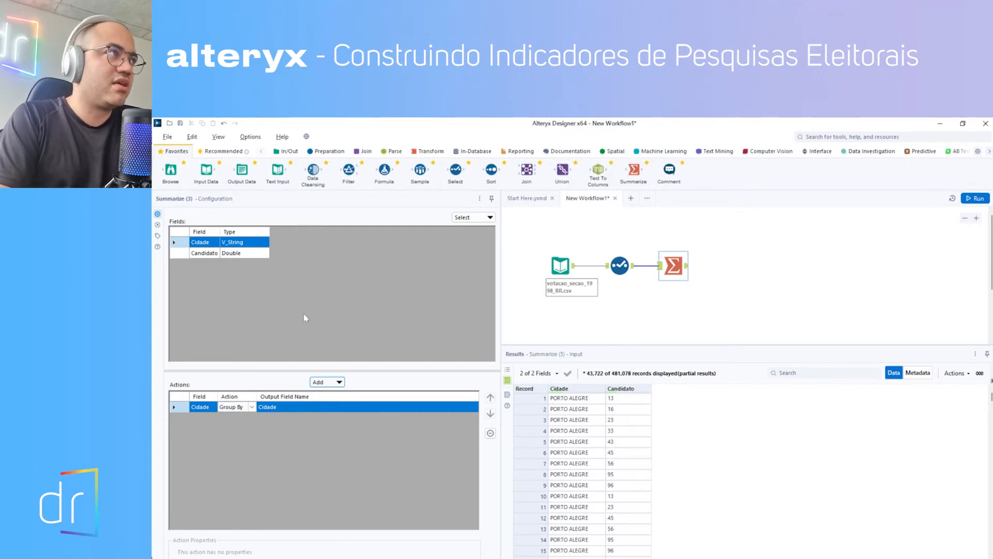
Also group by Candidato in the Summarize tool and add a Count of Candidato with the output field name Votos
{"action": "left_click", "coordinate": [210, 258]}
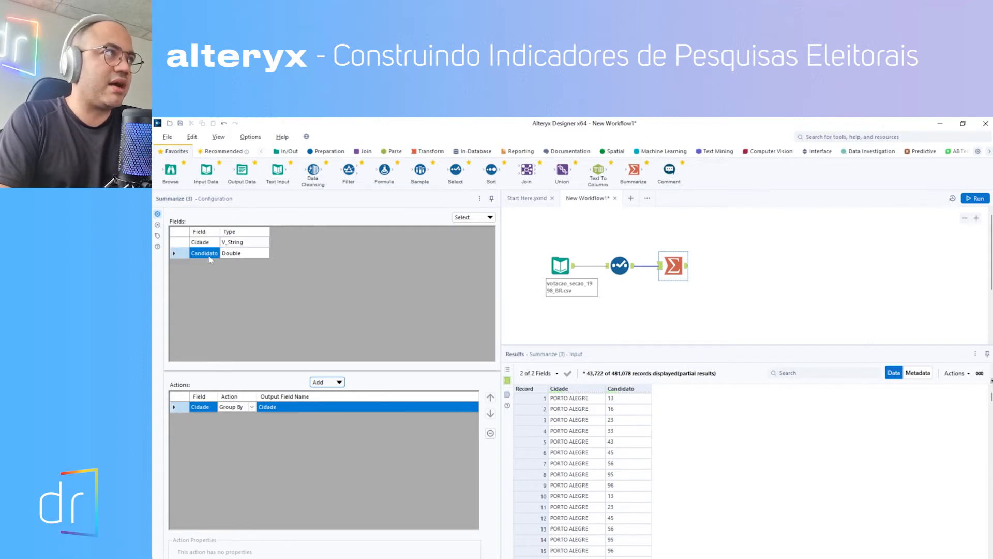
{"action": "left_click", "coordinate": [338, 383]}
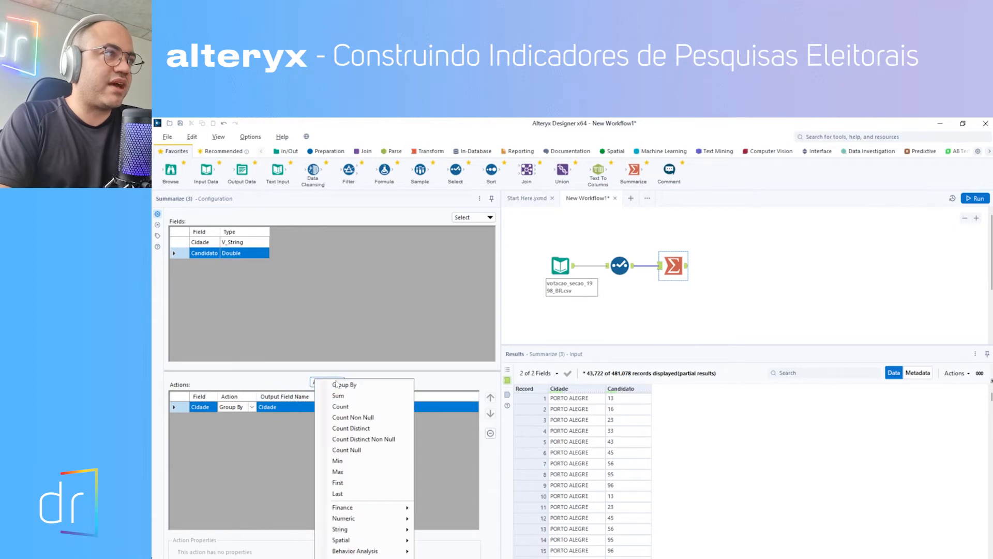
{"action": "left_click", "coordinate": [341, 389]}
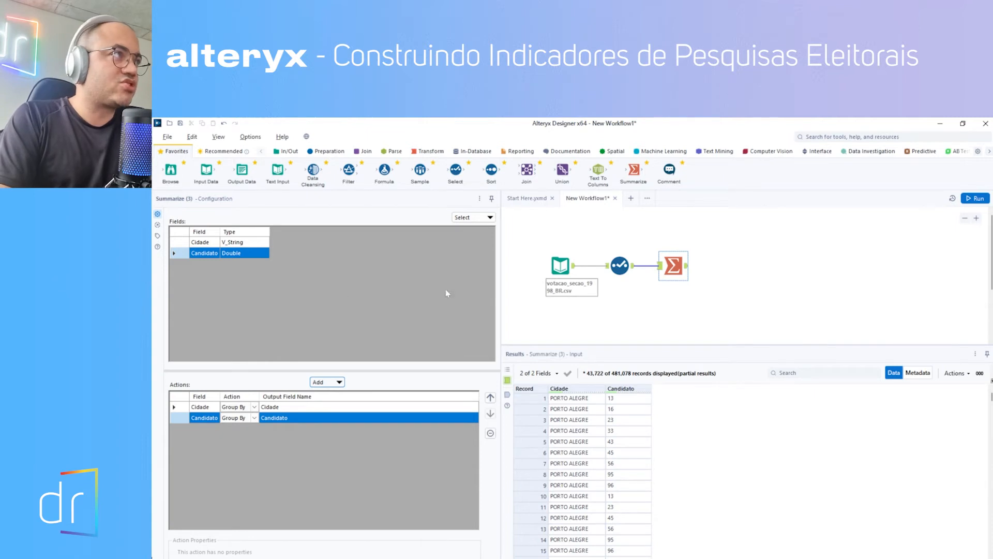
{"action": "left_click", "coordinate": [318, 383]}
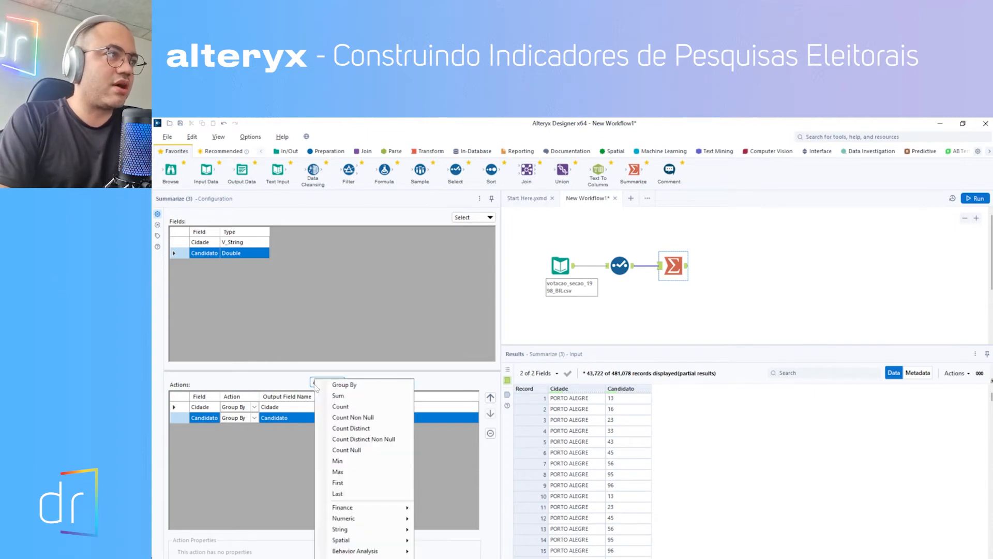
{"action": "left_click", "coordinate": [354, 409]}
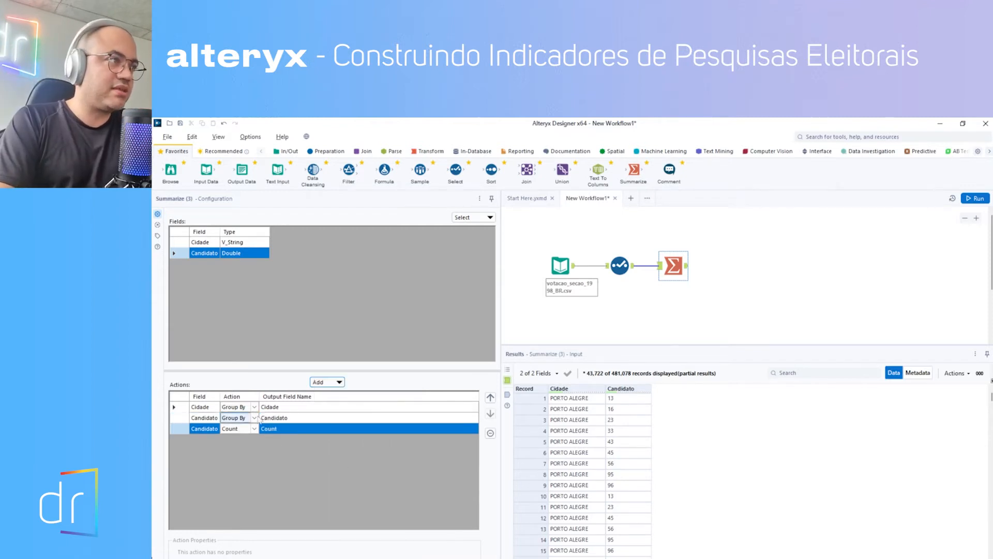
{"action": "left_click", "coordinate": [272, 432]}
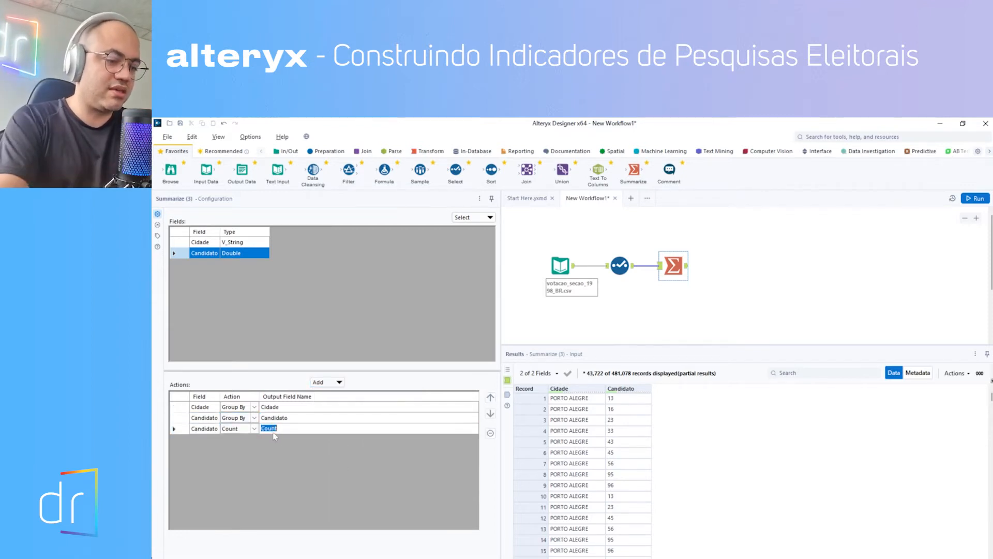
{"action": "type", "text": "Votos"}
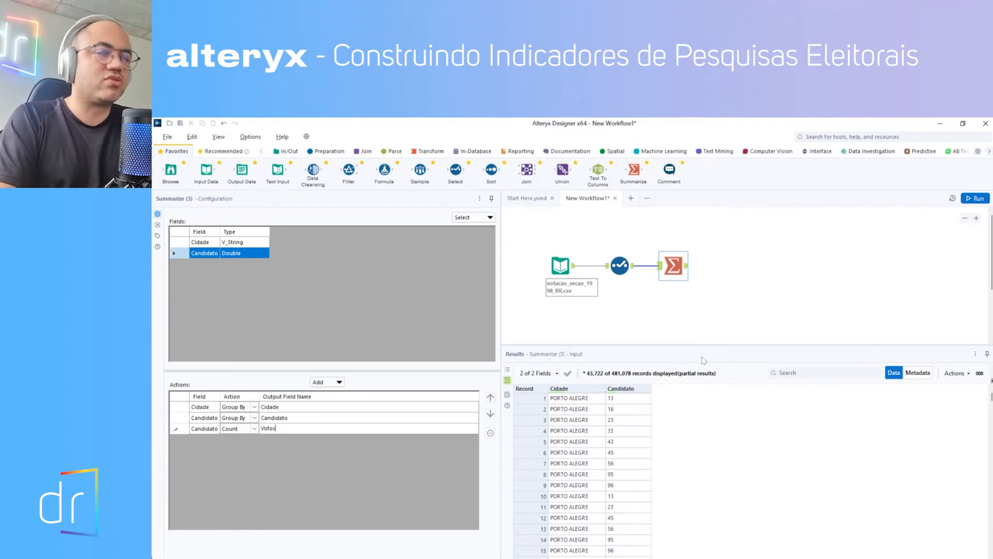
Run the workflow and look through the Summarize tool's output of votes per city and candidate
{"action": "left_click", "coordinate": [976, 198]}
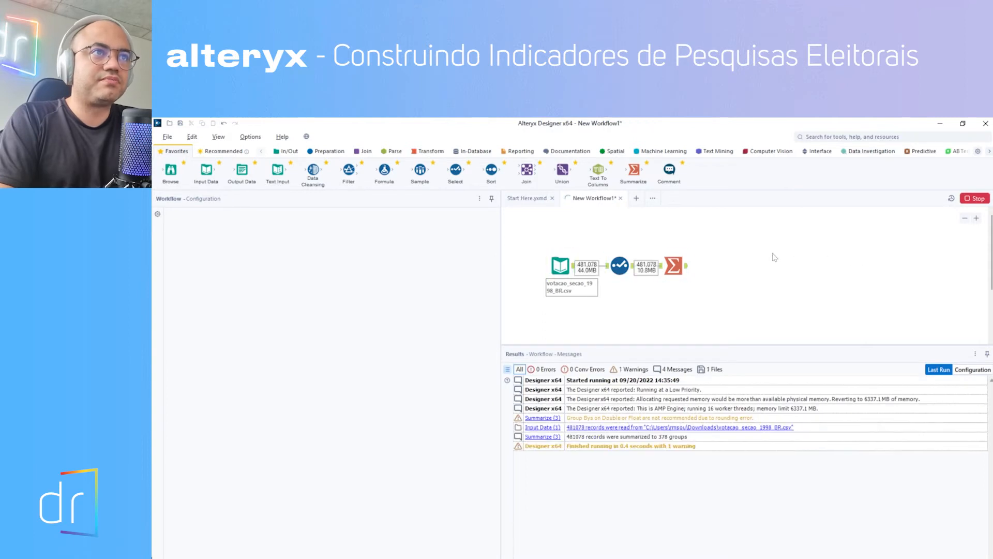
{"action": "left_click", "coordinate": [682, 265]}
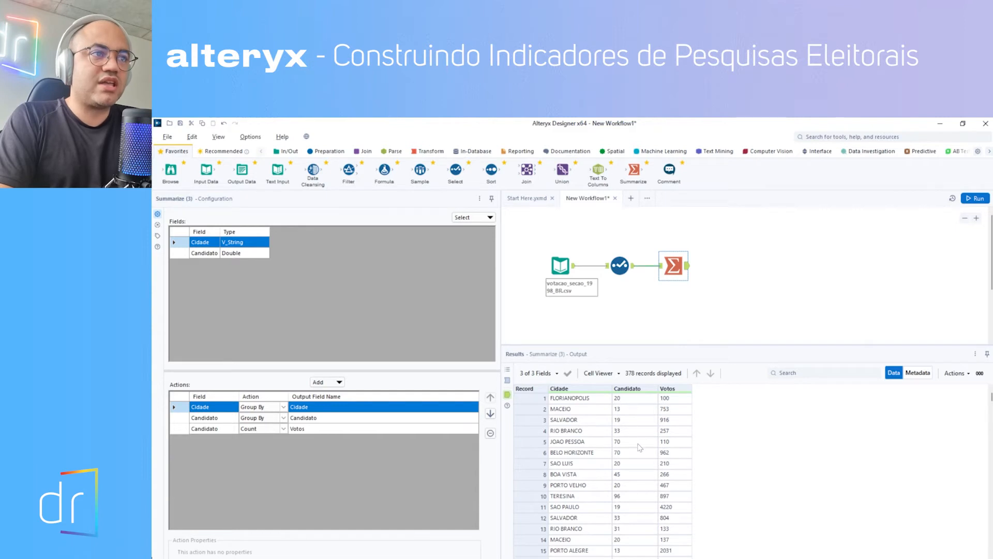
{"action": "scroll", "coordinate": [640, 454], "scroll_direction": "down", "scroll_amount": 15}
{"action": "scroll", "coordinate": [640, 454], "scroll_direction": "down", "scroll_amount": 20}
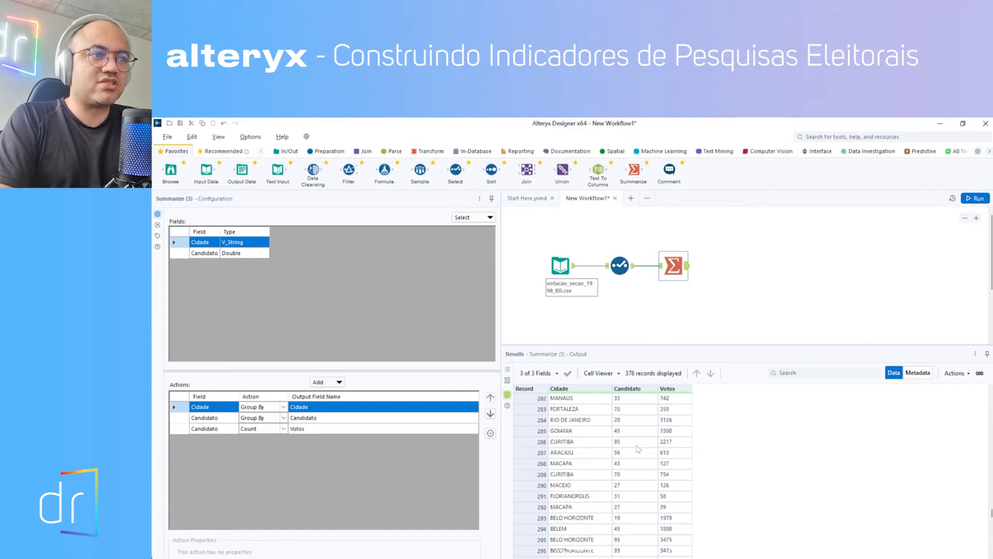
{"action": "scroll", "coordinate": [638, 449], "scroll_direction": "up", "scroll_amount": 20}
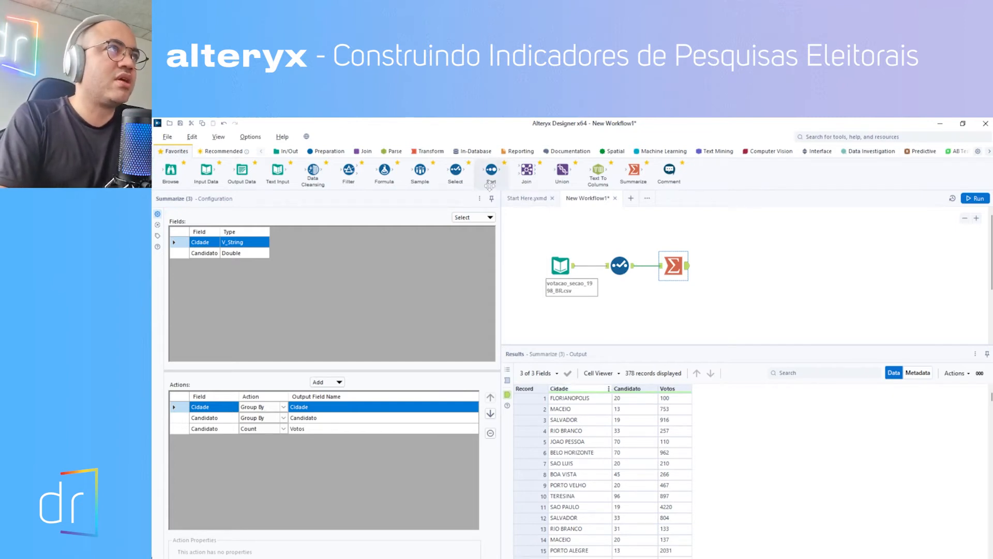
Add a Sort tool connected to the Summarize output, sorting by Cidade ascending and Votos descending
{"action": "left_click", "coordinate": [324, 152]}
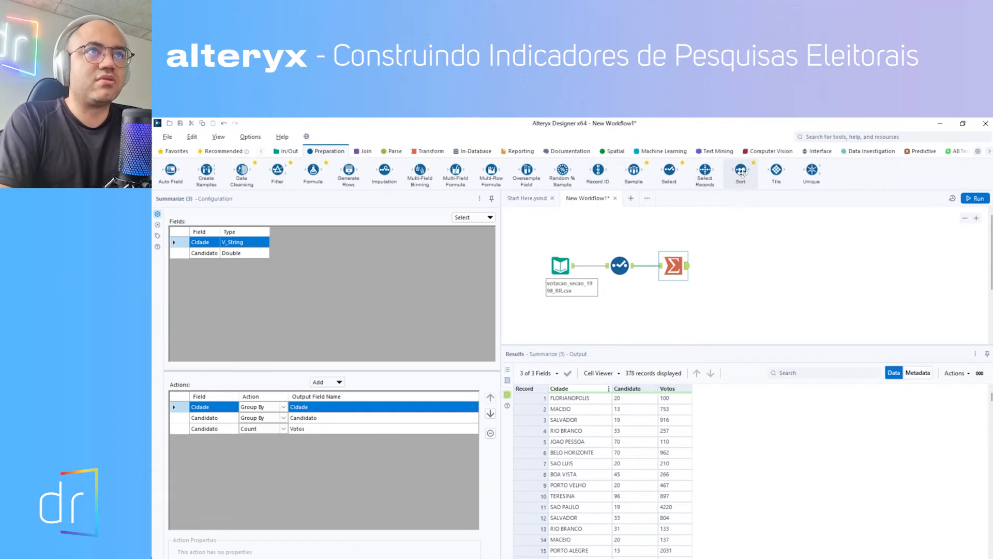
{"action": "left_click_drag", "start_coordinate": [741, 172], "coordinate": [721, 266]}
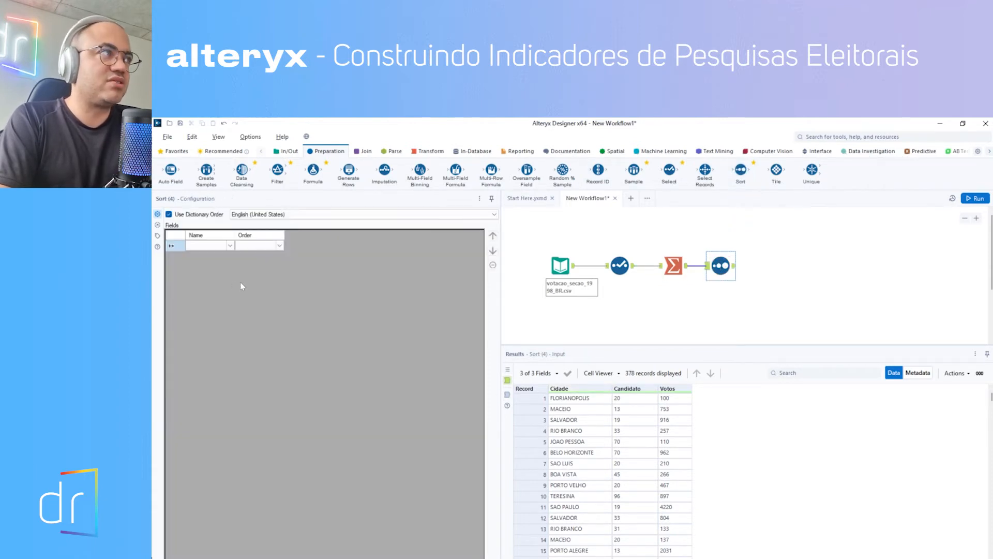
{"action": "left_click", "coordinate": [230, 245]}
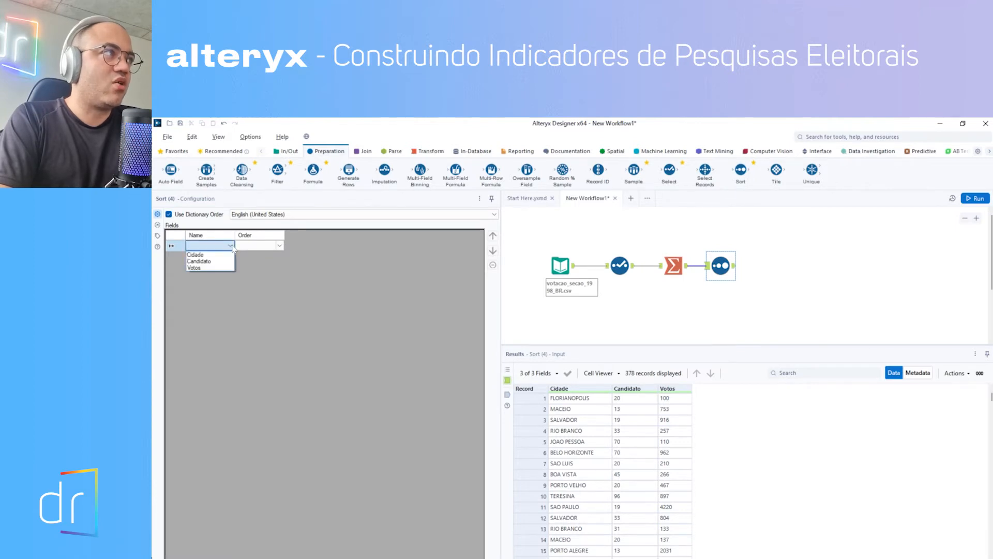
{"action": "left_click", "coordinate": [197, 255]}
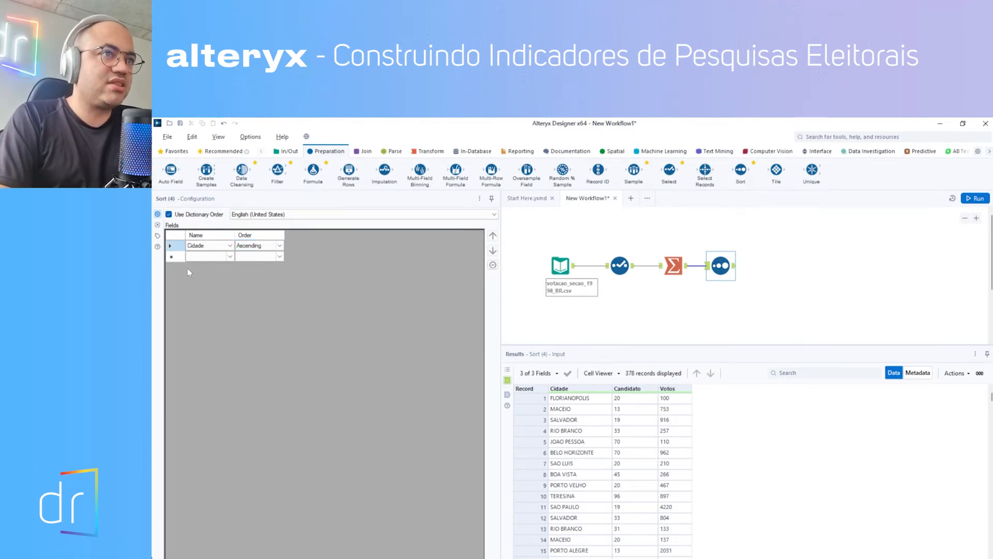
{"action": "left_click", "coordinate": [230, 256]}
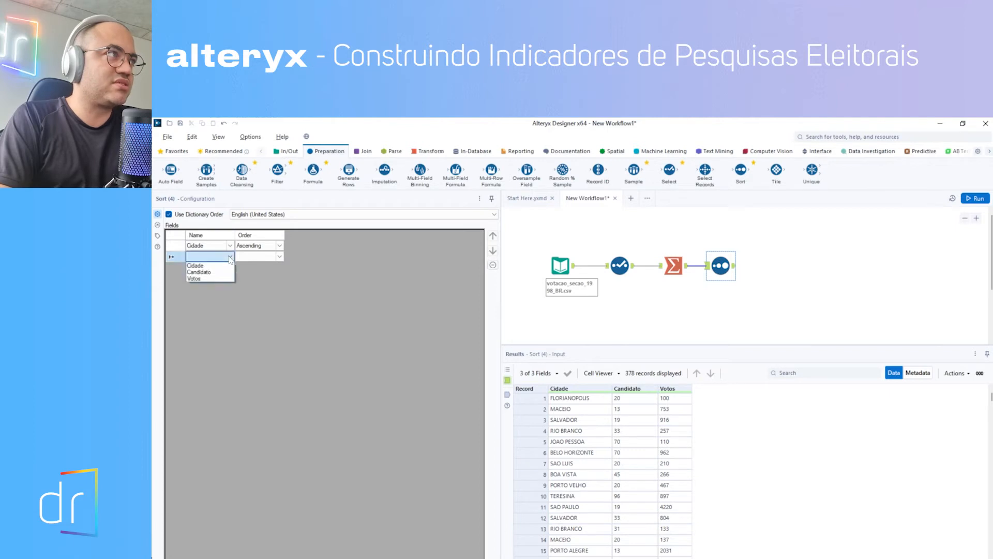
{"action": "left_click", "coordinate": [220, 281]}
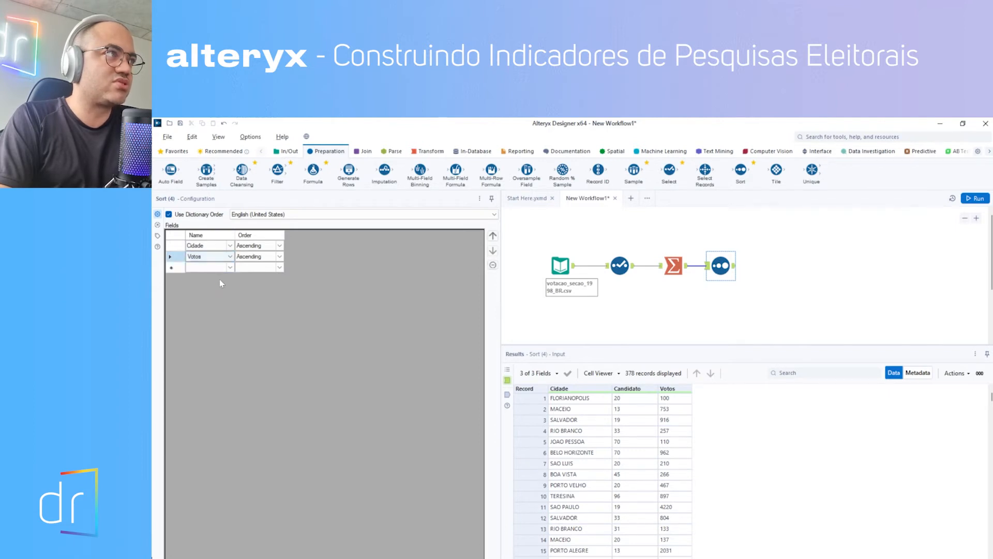
{"action": "left_click", "coordinate": [279, 257]}
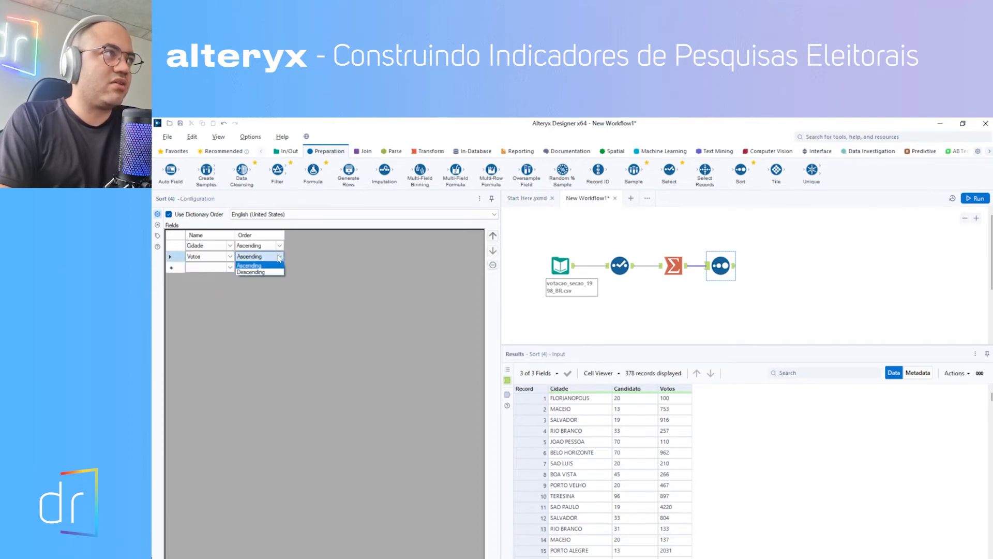
{"action": "left_click", "coordinate": [255, 272]}
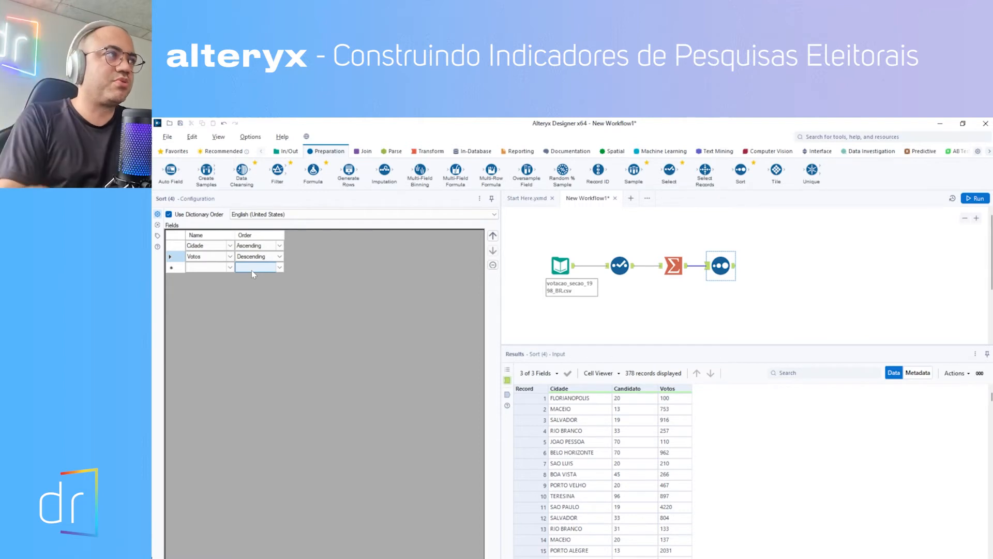
Run the workflow and examine the top ARACAJU candidates in the Sort tool's output
{"action": "left_click", "coordinate": [972, 199]}
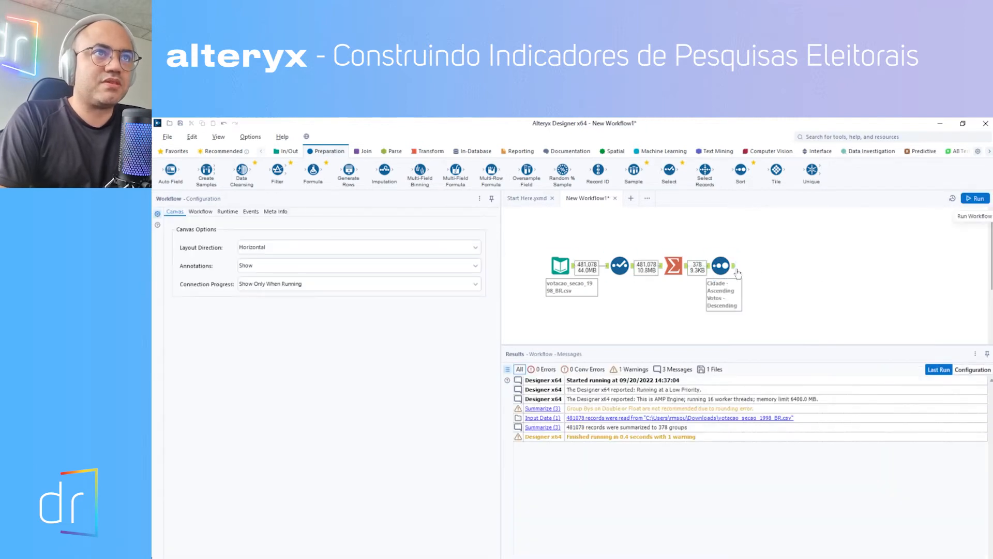
{"action": "left_click", "coordinate": [735, 269]}
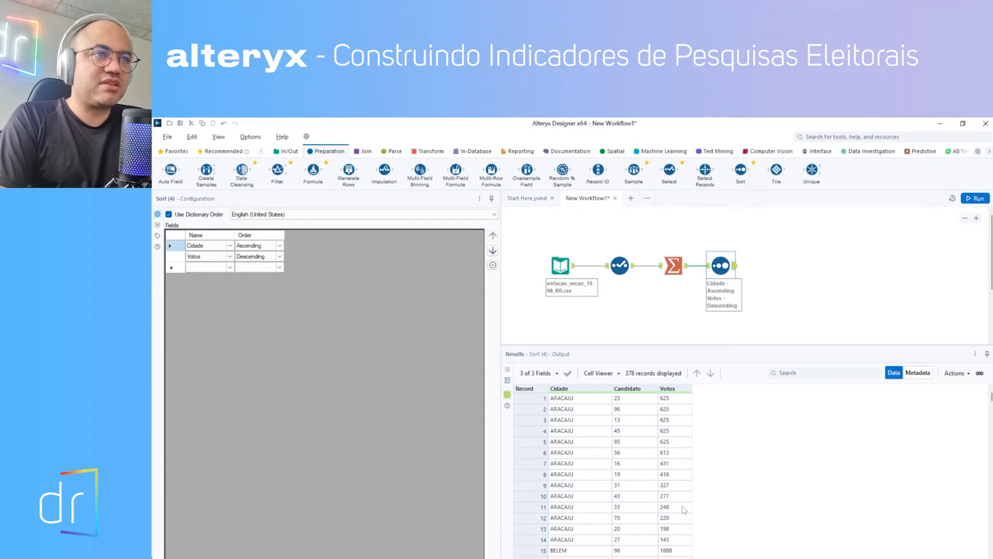
{"action": "left_click", "coordinate": [629, 402]}
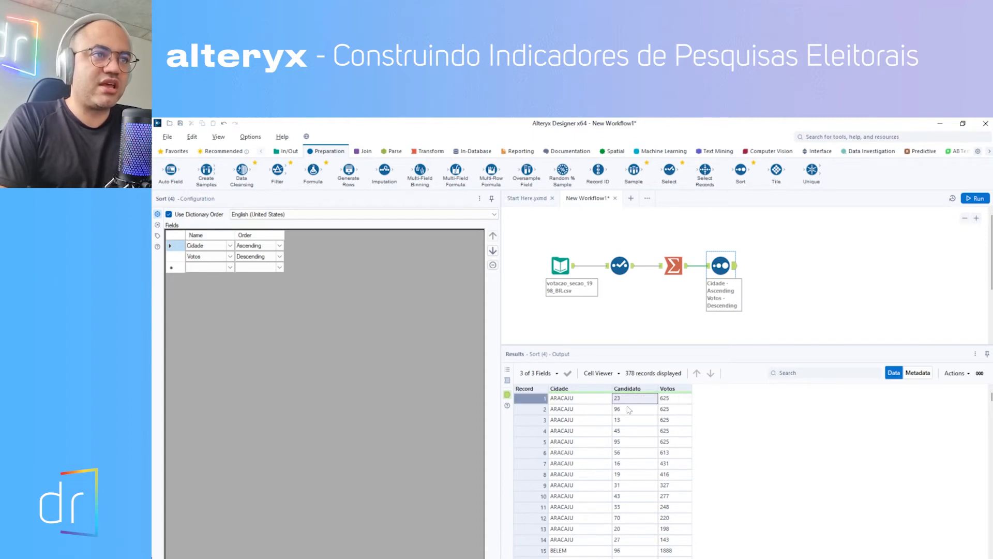
{"action": "left_click", "coordinate": [630, 412]}
{"action": "left_click", "coordinate": [627, 423]}
{"action": "left_click", "coordinate": [623, 433]}
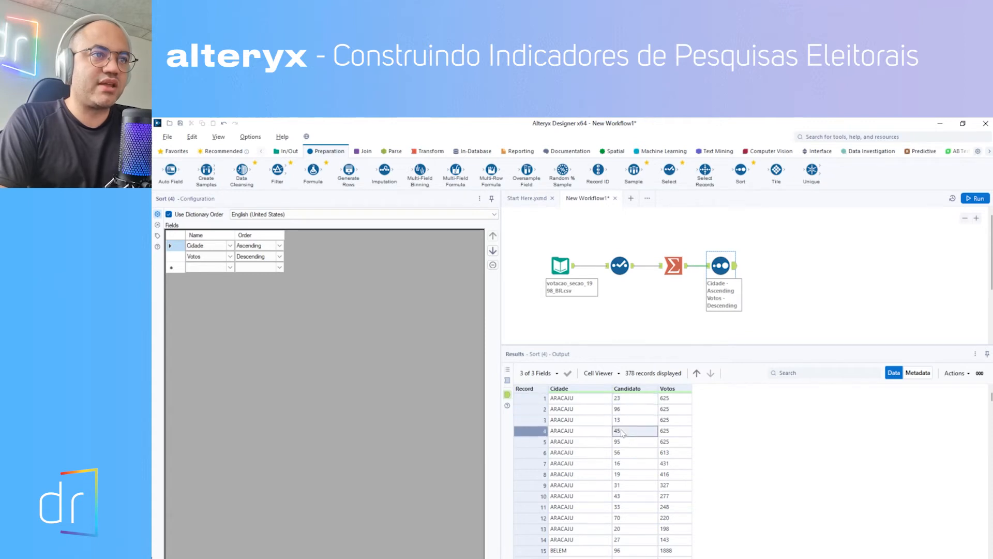
{"action": "left_click", "coordinate": [627, 442]}
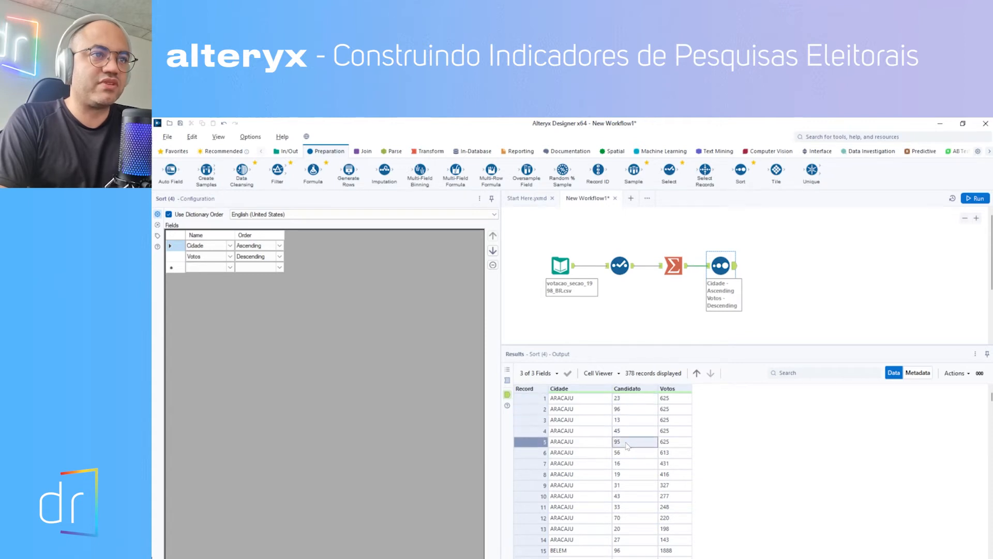
Examine the vote counts of the leading ARACAJU candidates in the Sort tool's output
{"action": "left_click", "coordinate": [667, 443]}
{"action": "left_click", "coordinate": [669, 420]}
{"action": "left_click", "coordinate": [670, 410]}
{"action": "left_click", "coordinate": [670, 401]}
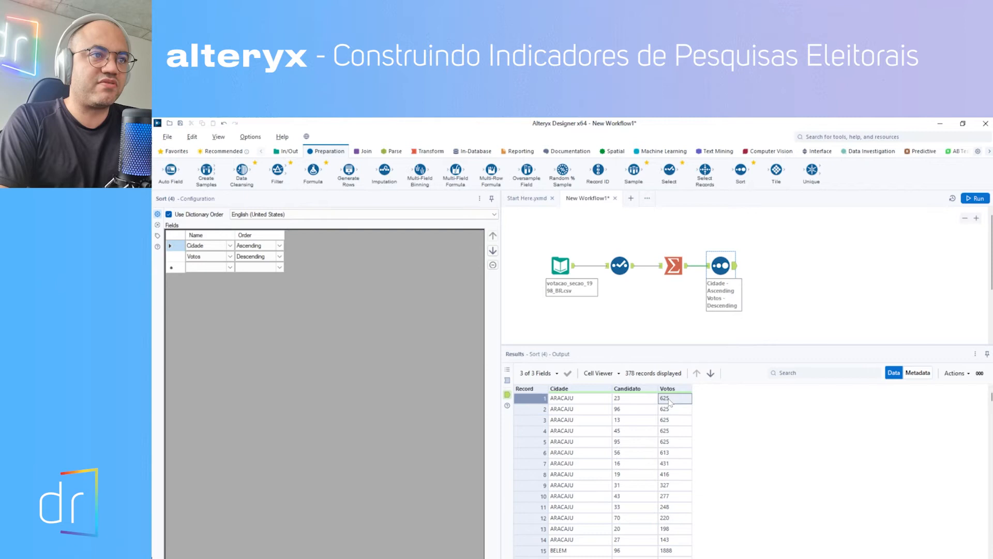
{"action": "left_click", "coordinate": [630, 455]}
{"action": "left_click", "coordinate": [666, 455]}
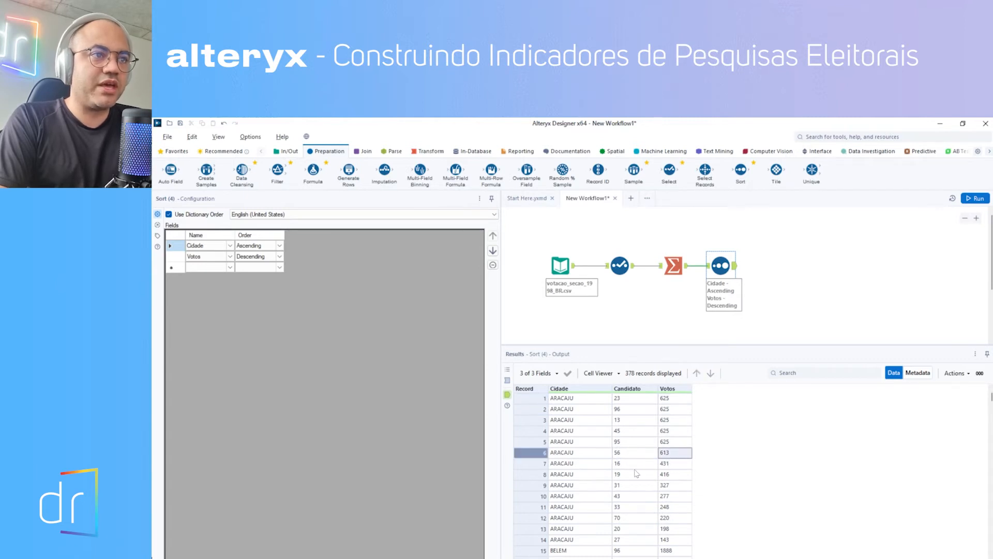
{"action": "left_click", "coordinate": [669, 465]}
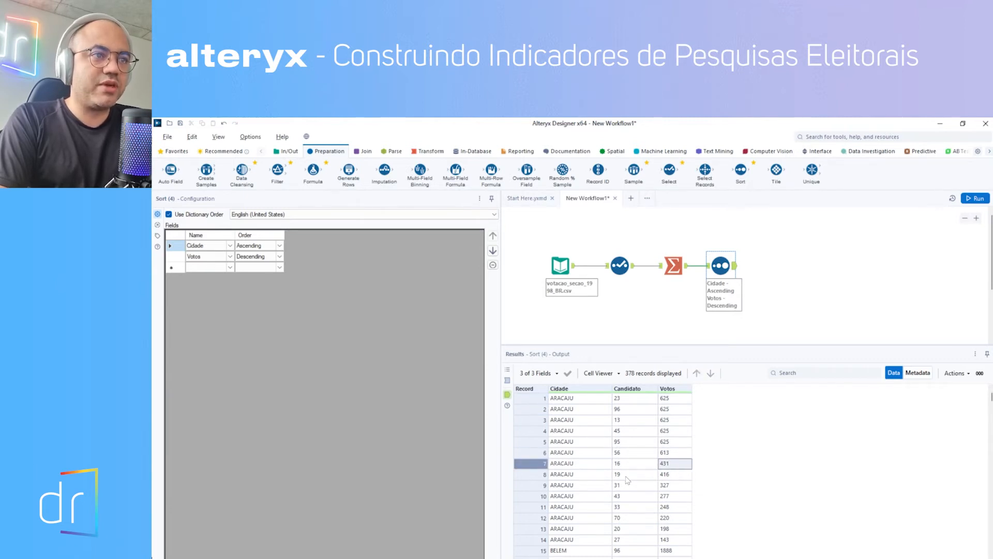
Examine the BELEM candidates and their vote counts in the Sort tool's output
{"action": "scroll", "coordinate": [591, 495], "scroll_direction": "down", "scroll_amount": 2}
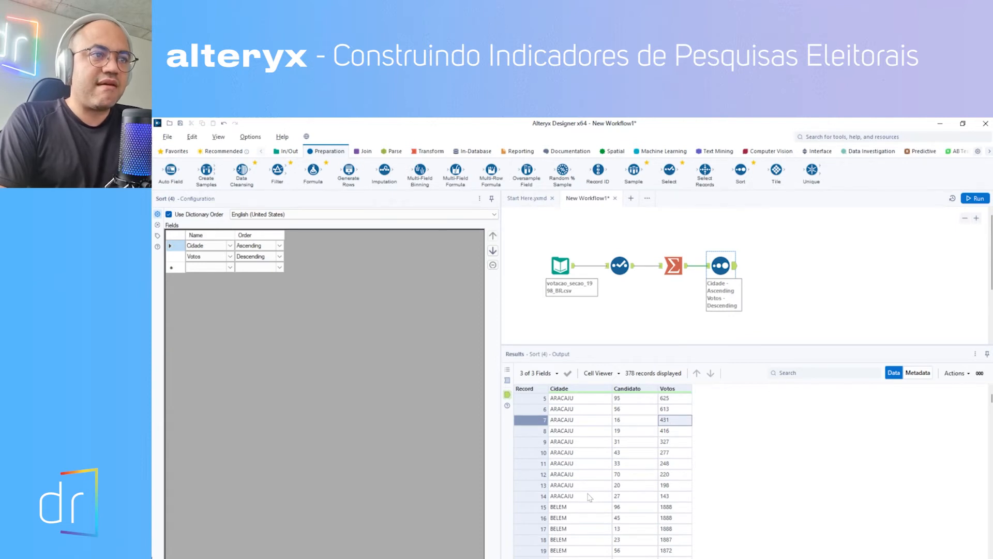
{"action": "scroll", "coordinate": [590, 496], "scroll_direction": "down", "scroll_amount": 1}
{"action": "scroll", "coordinate": [591, 488], "scroll_direction": "down", "scroll_amount": 1}
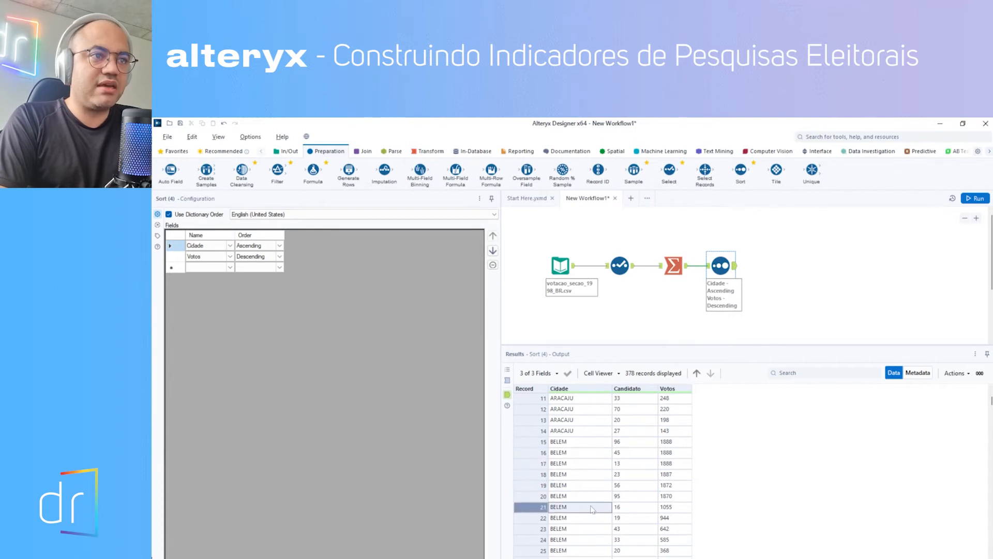
{"action": "left_click", "coordinate": [670, 444]}
{"action": "left_click", "coordinate": [670, 453]}
{"action": "left_click", "coordinate": [670, 464]}
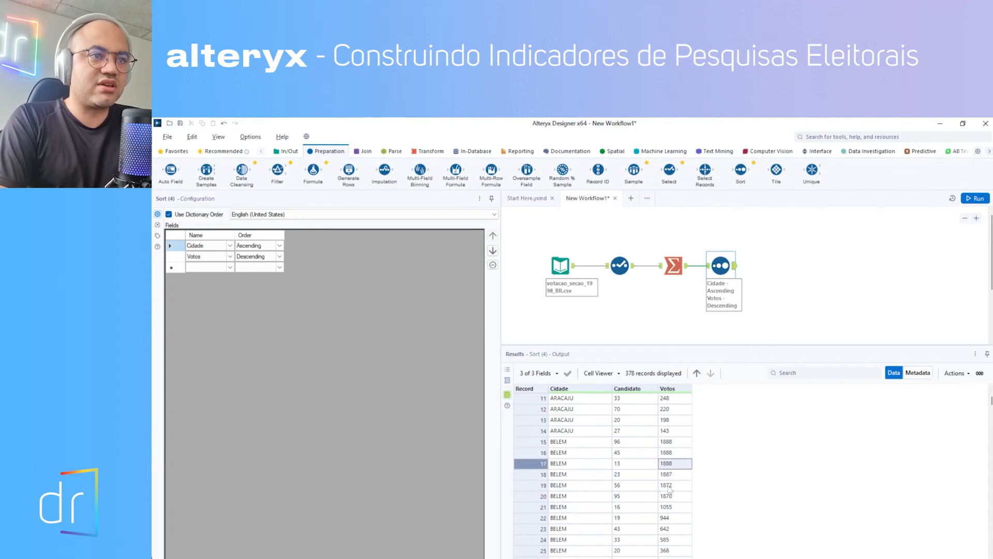
{"action": "left_click", "coordinate": [624, 442]}
{"action": "scroll", "coordinate": [631, 419], "scroll_direction": "up", "scroll_amount": 4}
{"action": "scroll", "coordinate": [636, 455], "scroll_direction": "down", "scroll_amount": 8}
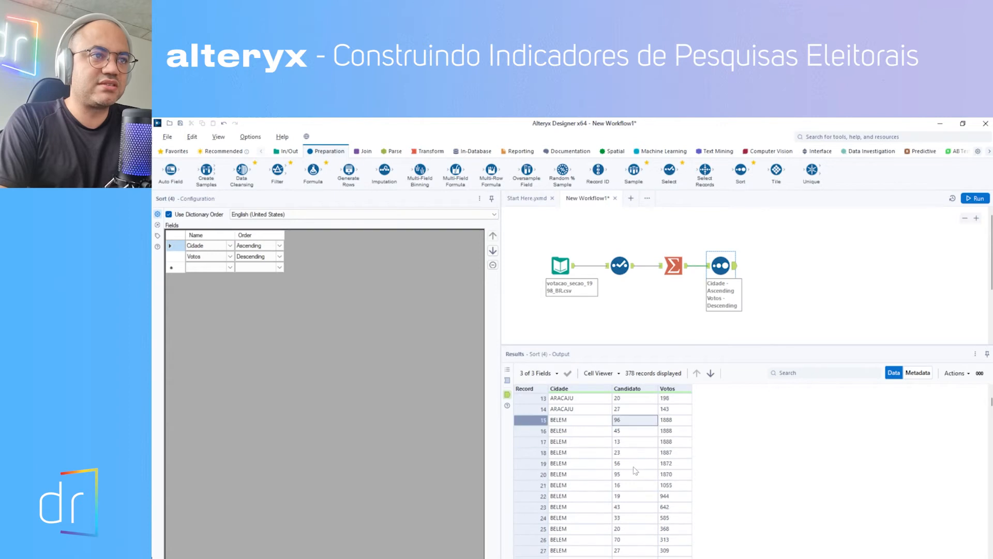
Review the BELO HORIZONTE and BOA VISTA candidates and votes, look through further cities, and return to the first record
{"action": "left_click", "coordinate": [597, 442]}
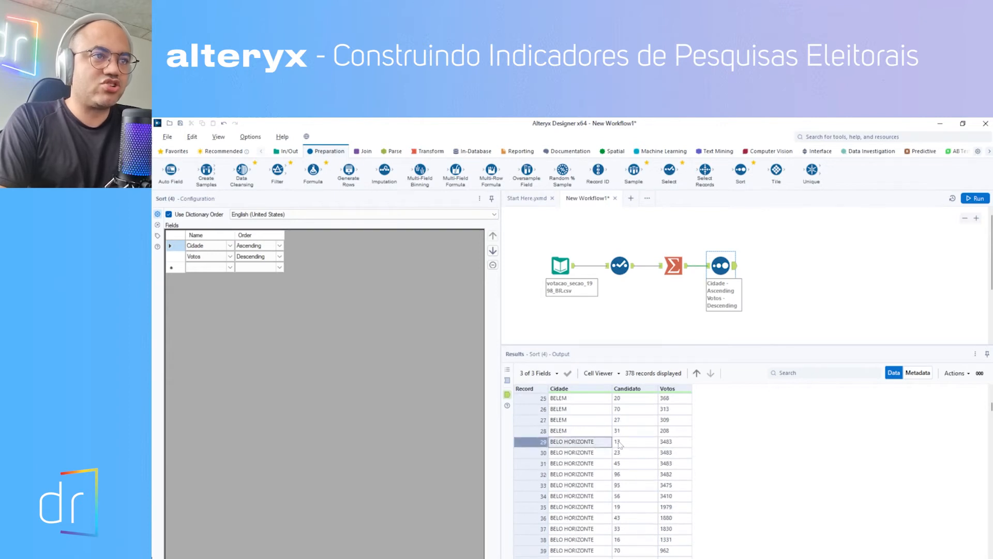
{"action": "left_click", "coordinate": [619, 443]}
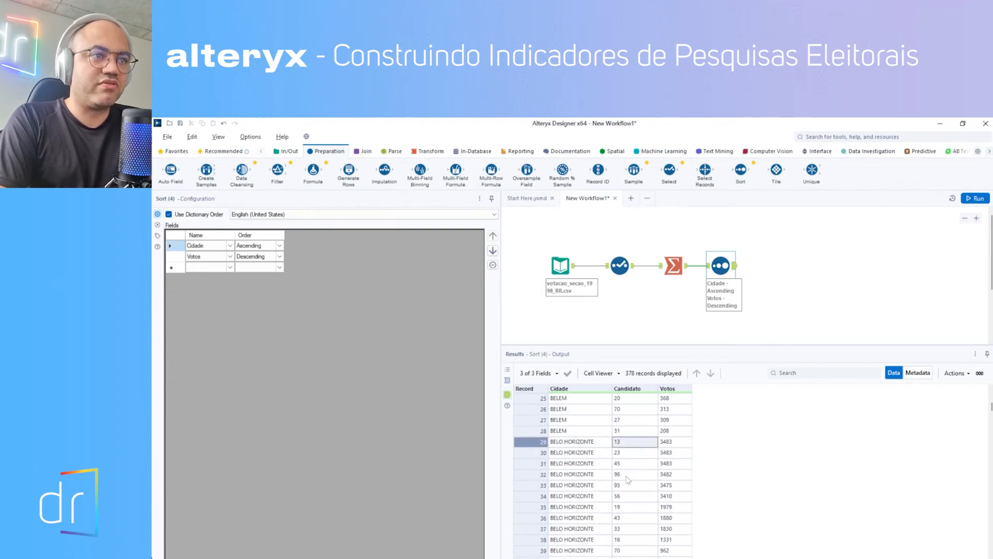
{"action": "left_click", "coordinate": [630, 475]}
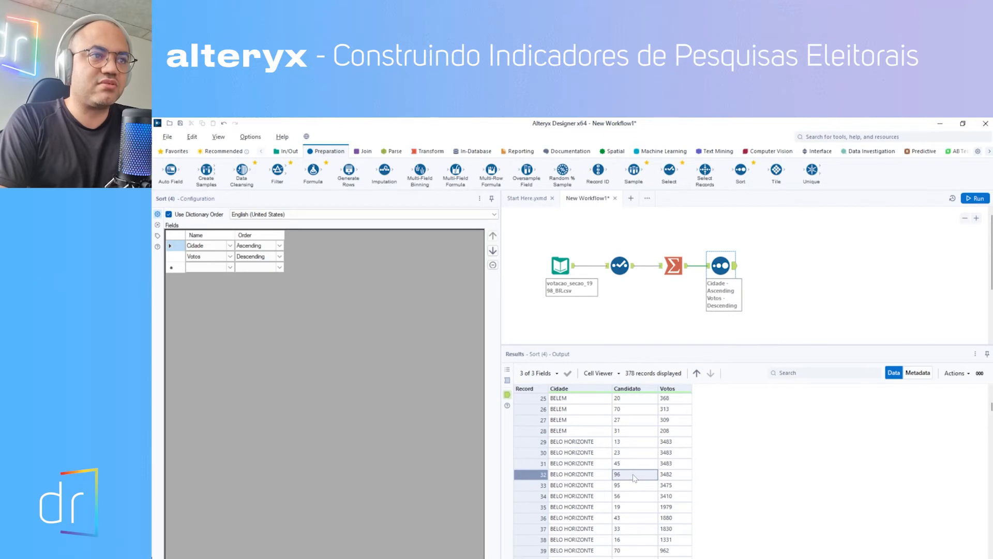
{"action": "scroll", "coordinate": [626, 469], "scroll_direction": "down", "scroll_amount": 3}
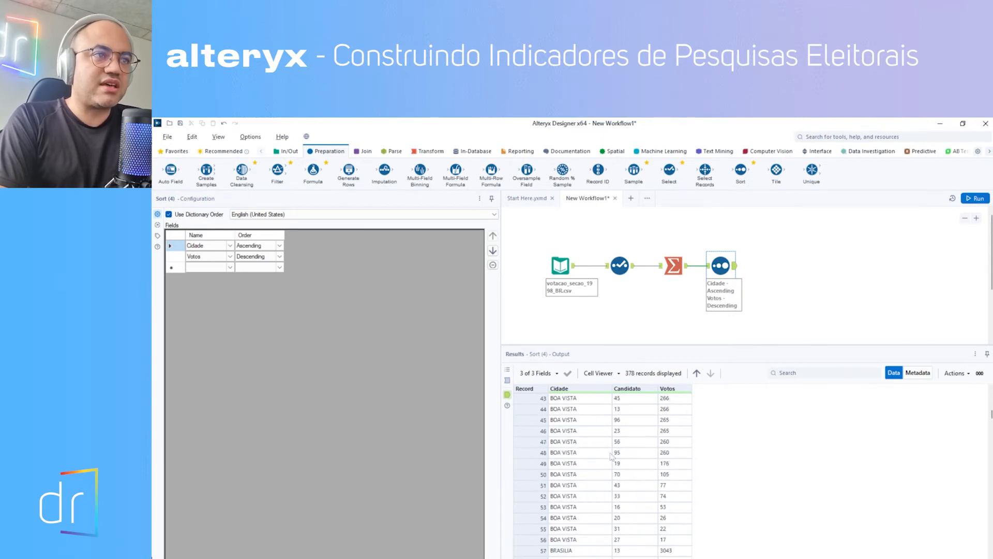
{"action": "scroll", "coordinate": [639, 483], "scroll_direction": "down", "scroll_amount": 1}
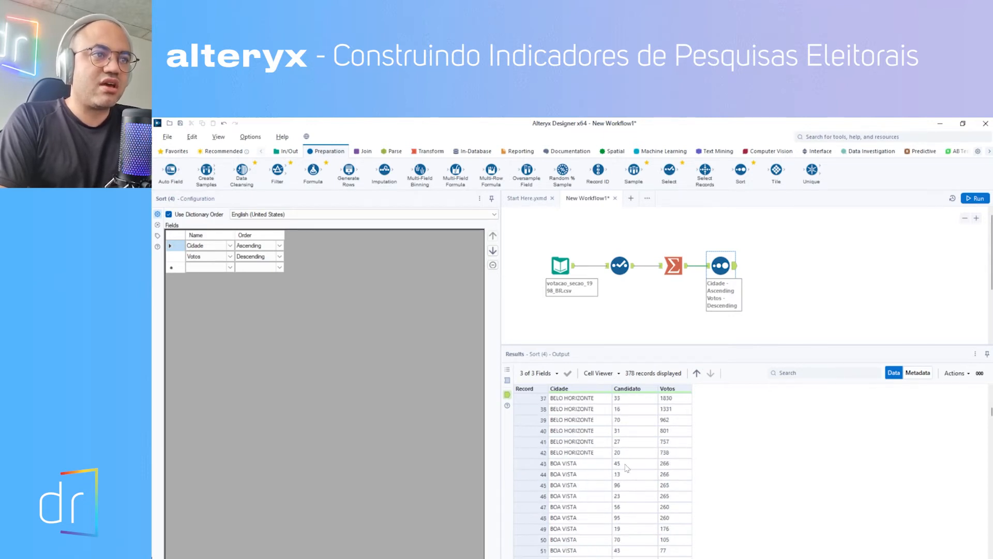
{"action": "left_click_drag", "start_coordinate": [628, 469], "coordinate": [635, 485]}
{"action": "left_click", "coordinate": [673, 468]}
{"action": "left_click", "coordinate": [674, 488]}
{"action": "left_click", "coordinate": [671, 507]}
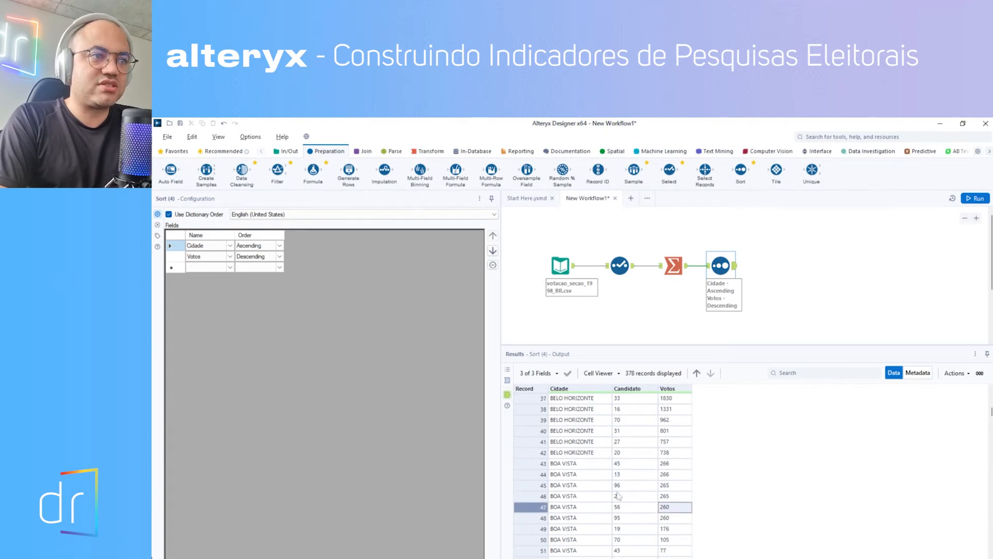
{"action": "scroll", "coordinate": [593, 479], "scroll_direction": "down", "scroll_amount": 14}
{"action": "scroll", "coordinate": [595, 480], "scroll_direction": "up", "scroll_amount": 20}
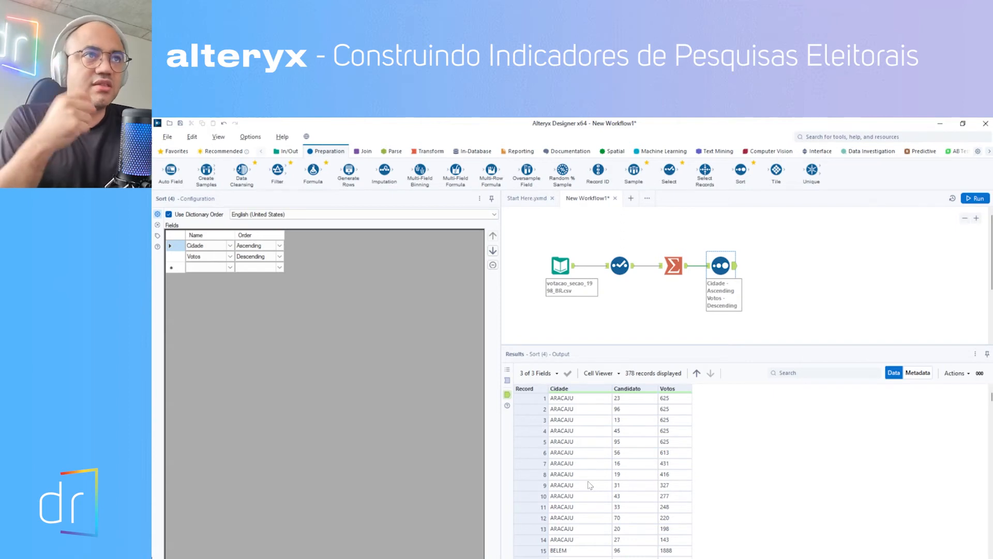
Add a second Summarize tool connected to the Sort output and group it by Cidade
{"action": "left_click", "coordinate": [427, 151]}
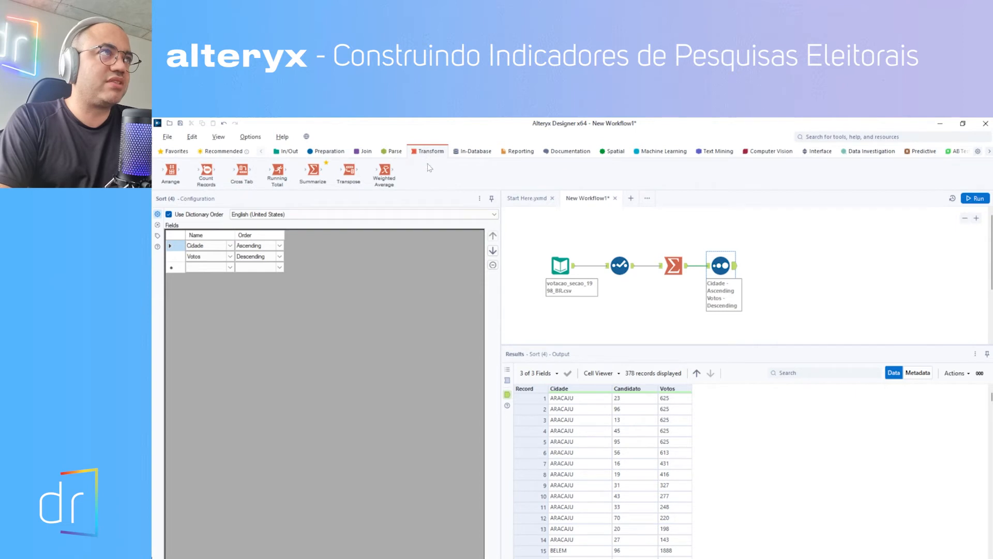
{"action": "left_click_drag", "start_coordinate": [313, 170], "coordinate": [780, 266]}
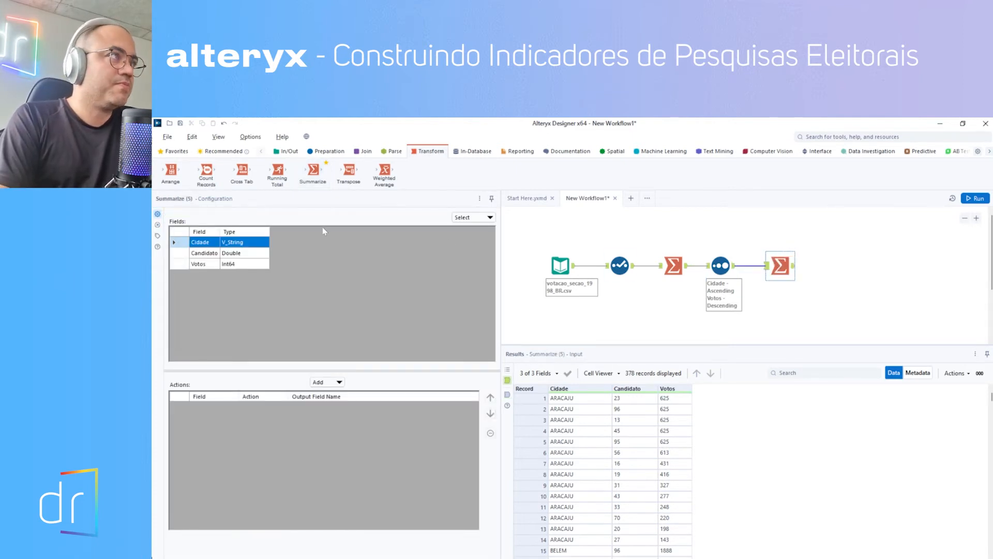
{"action": "left_click", "coordinate": [321, 383]}
{"action": "left_click", "coordinate": [331, 386]}
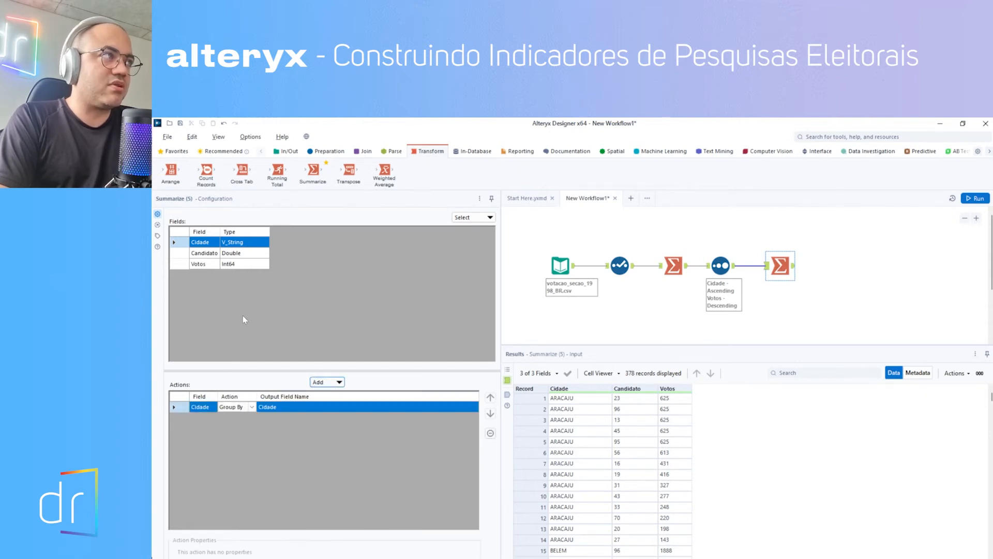
Also group the second Summarize tool by Candidato and Votos, and run the workflow
{"action": "left_click", "coordinate": [214, 256]}
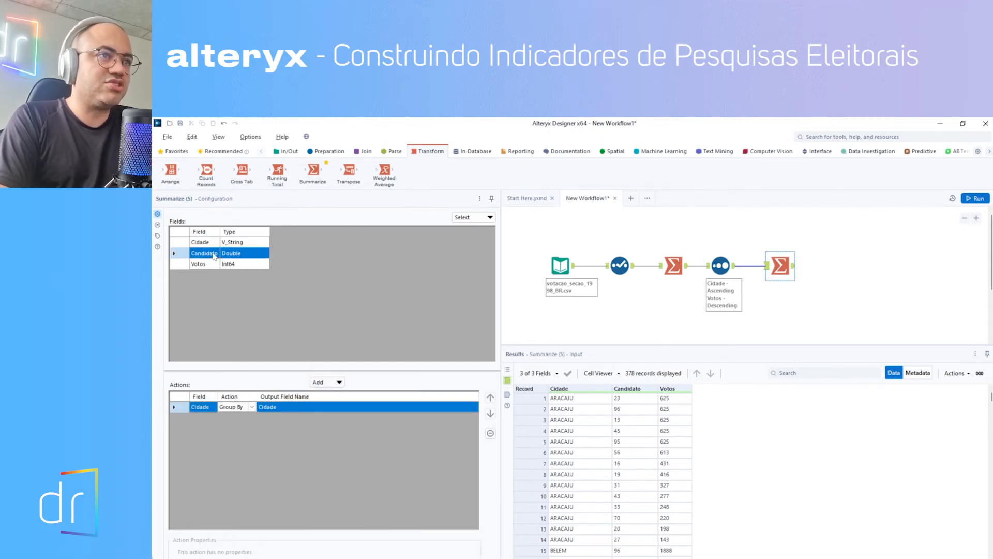
{"action": "left_click", "coordinate": [321, 383]}
{"action": "left_click", "coordinate": [336, 389]}
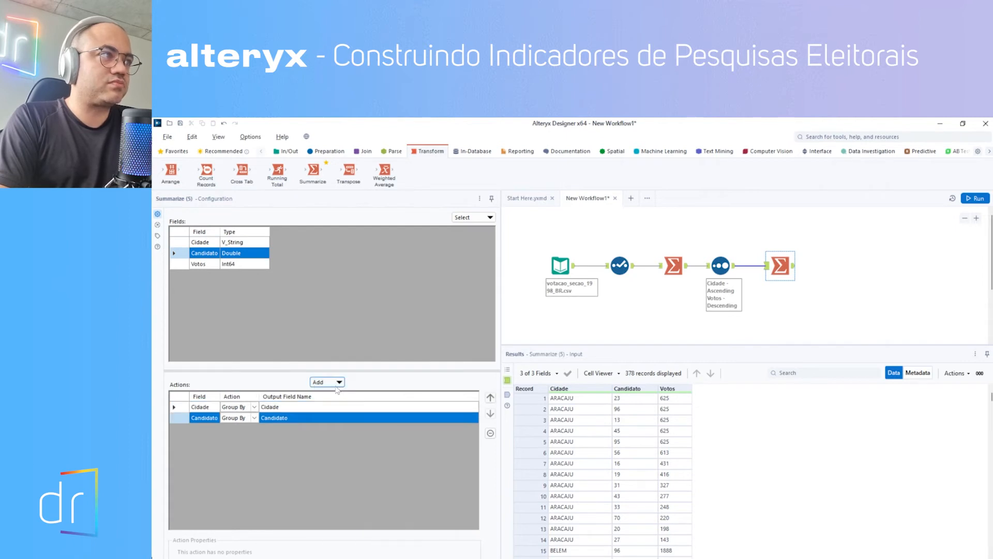
{"action": "left_click", "coordinate": [234, 266]}
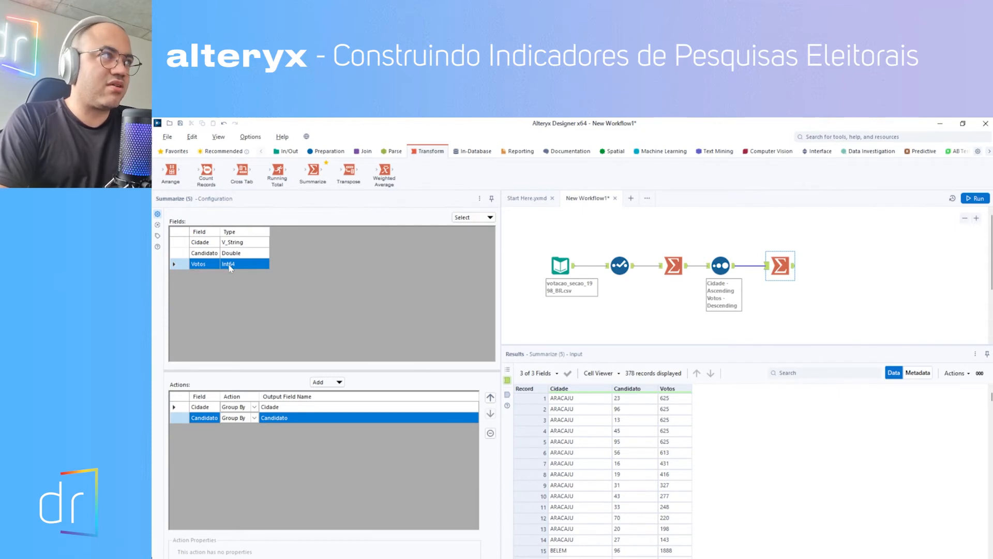
{"action": "left_click", "coordinate": [332, 382]}
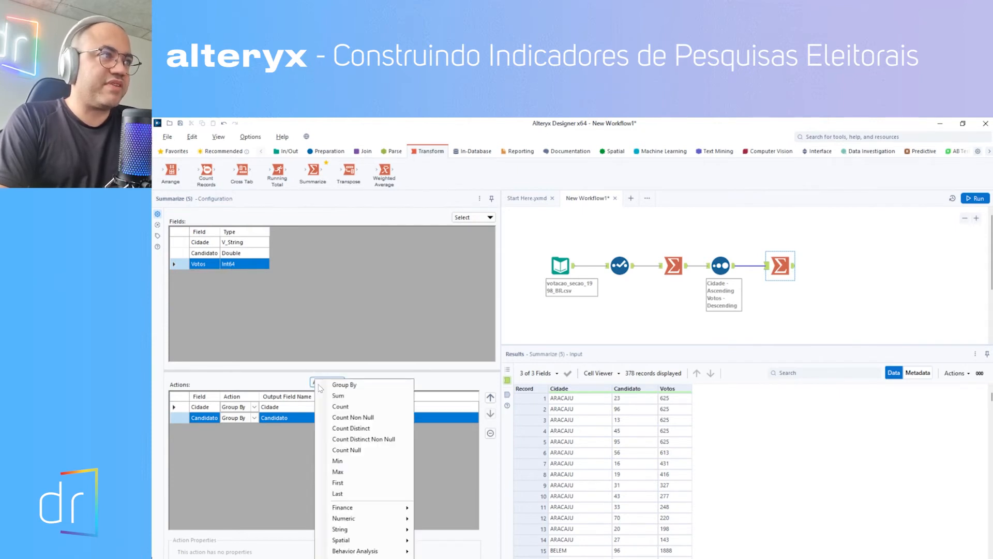
{"action": "left_click", "coordinate": [335, 387]}
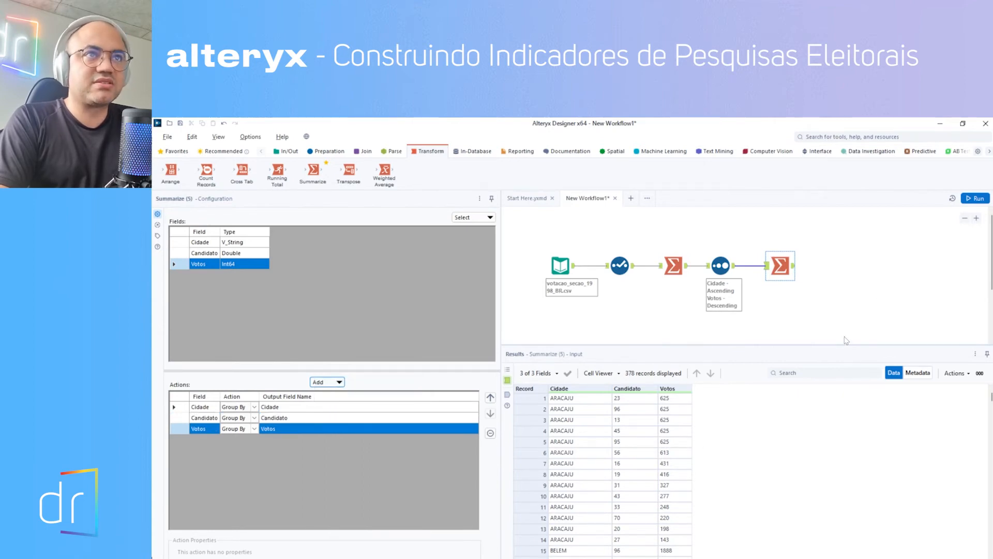
{"action": "left_click", "coordinate": [969, 201]}
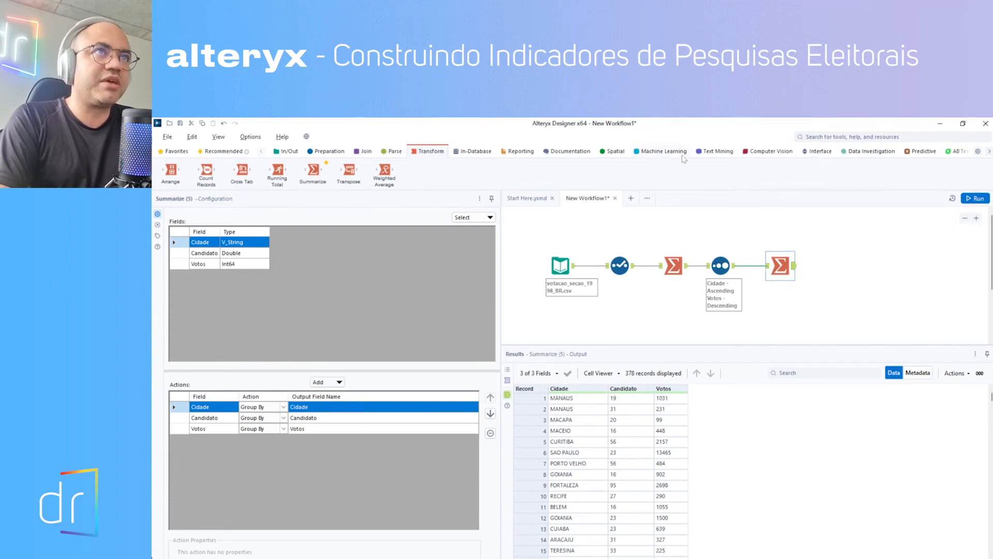
Add a Sort tool after the second Summarize, sorting by Cidade ascending and Votos descending
{"action": "left_click", "coordinate": [326, 151]}
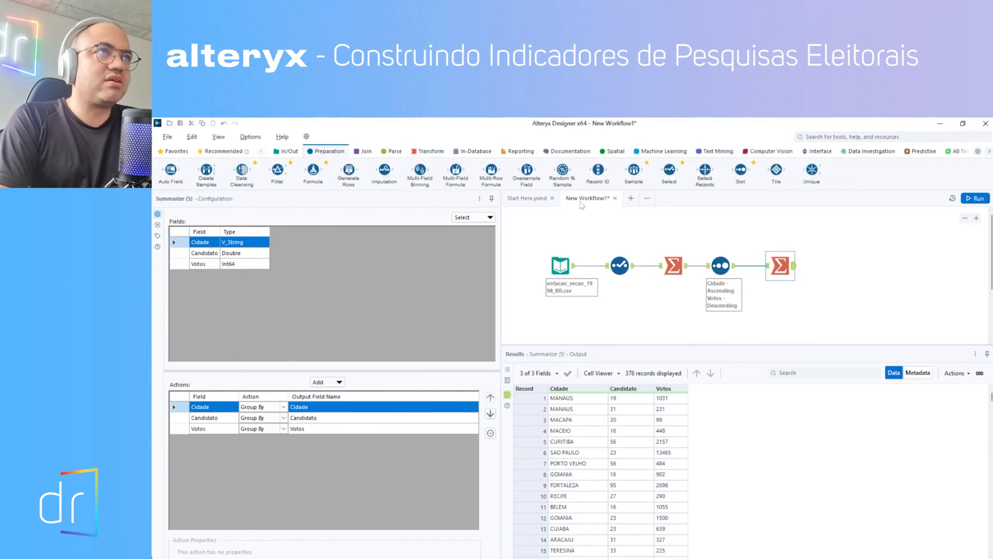
{"action": "left_click_drag", "start_coordinate": [740, 171], "coordinate": [828, 265]}
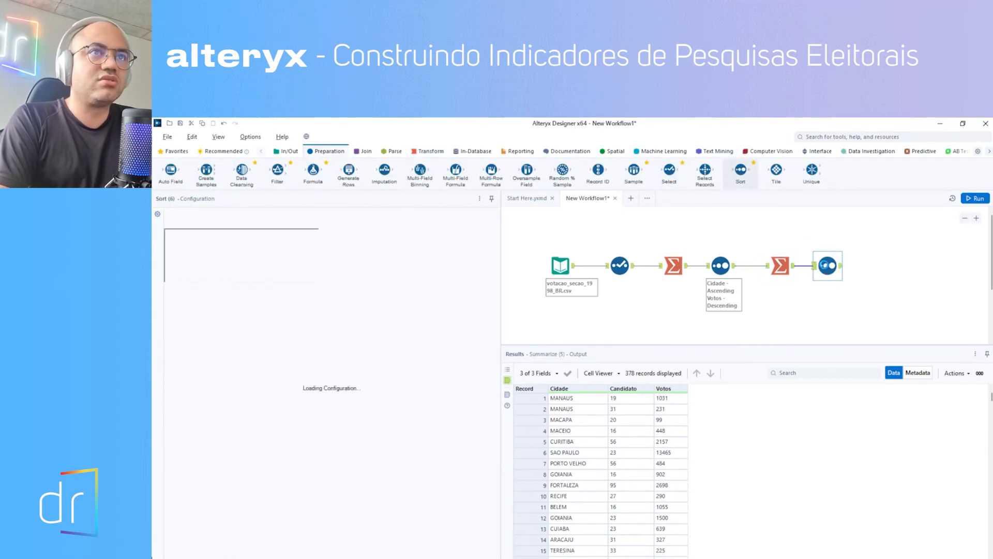
{"action": "left_click", "coordinate": [229, 245]}
{"action": "left_click", "coordinate": [222, 253]}
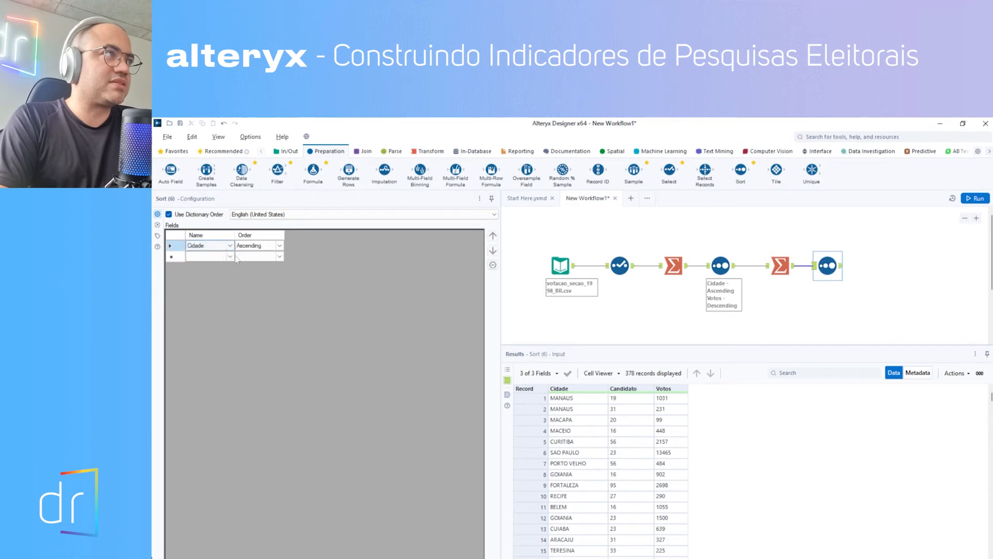
{"action": "left_click", "coordinate": [229, 257]}
{"action": "left_click", "coordinate": [203, 278]}
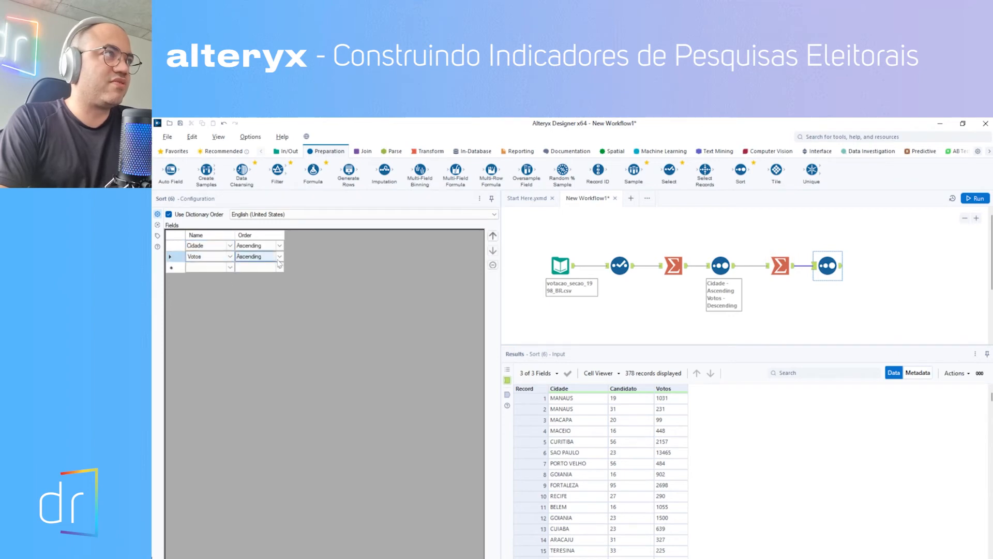
{"action": "left_click", "coordinate": [279, 256]}
{"action": "left_click", "coordinate": [275, 276]}
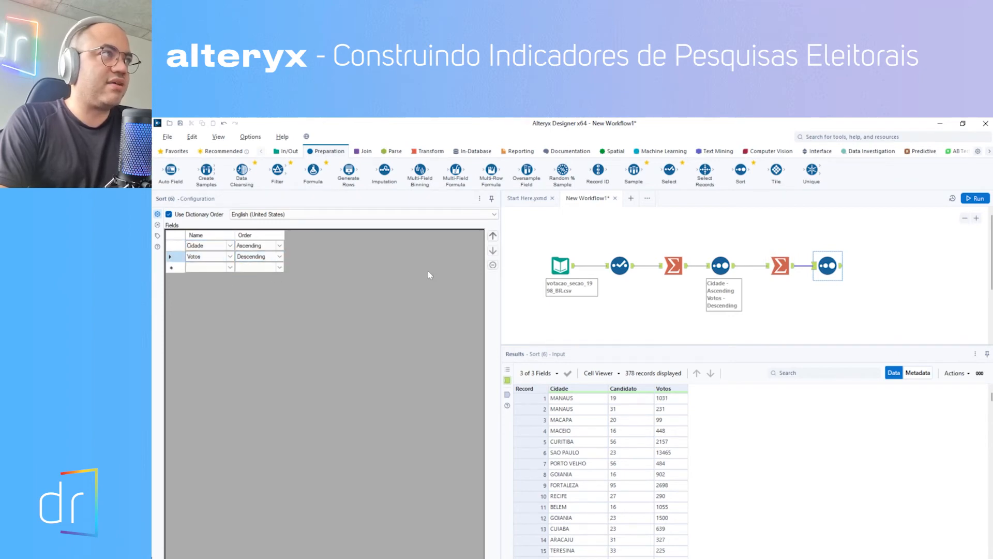
Run the workflow and compare the second Sort tool's output with its input and with the first Sort tool's output
{"action": "left_click", "coordinate": [974, 198]}
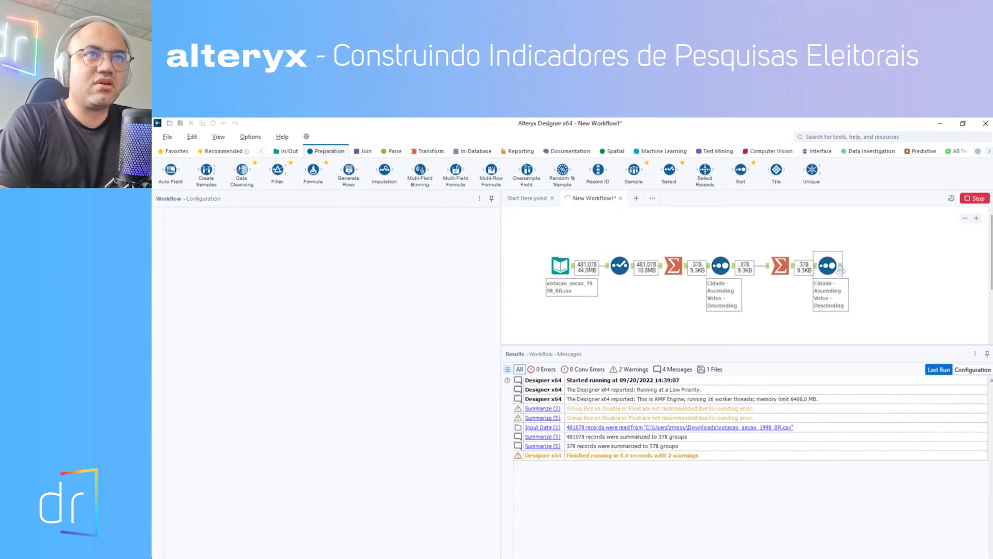
{"action": "left_click", "coordinate": [841, 270]}
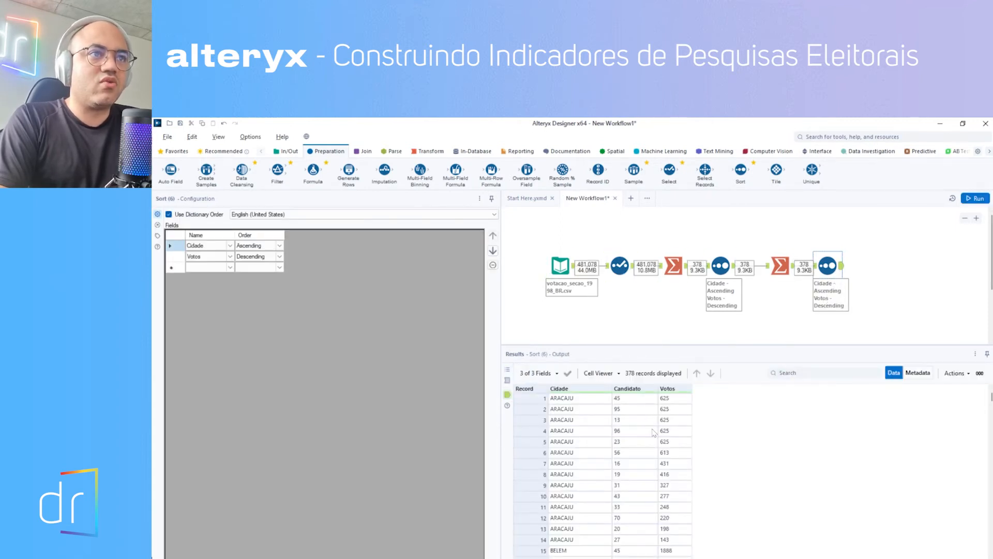
{"action": "left_click", "coordinate": [779, 266]}
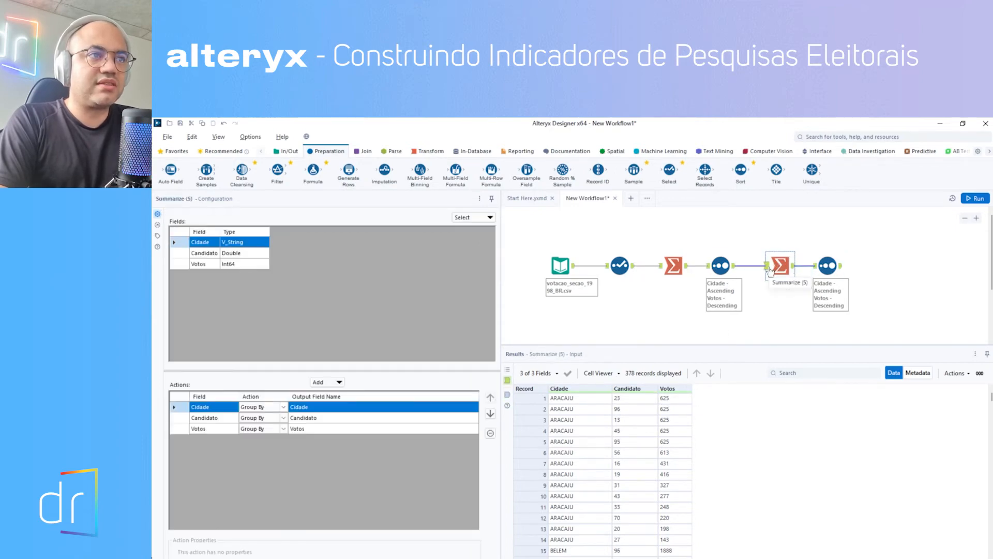
{"action": "left_click", "coordinate": [840, 268]}
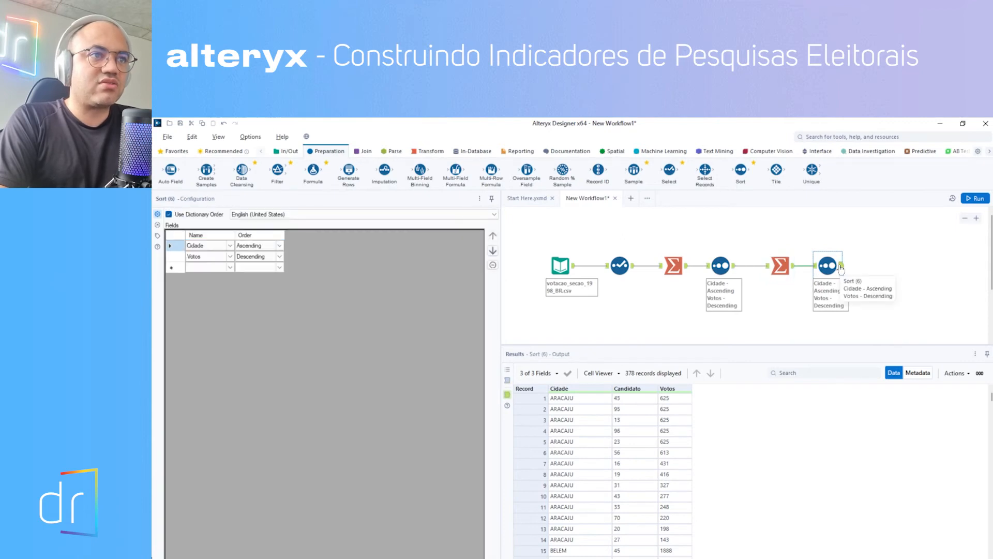
{"action": "left_click", "coordinate": [815, 266]}
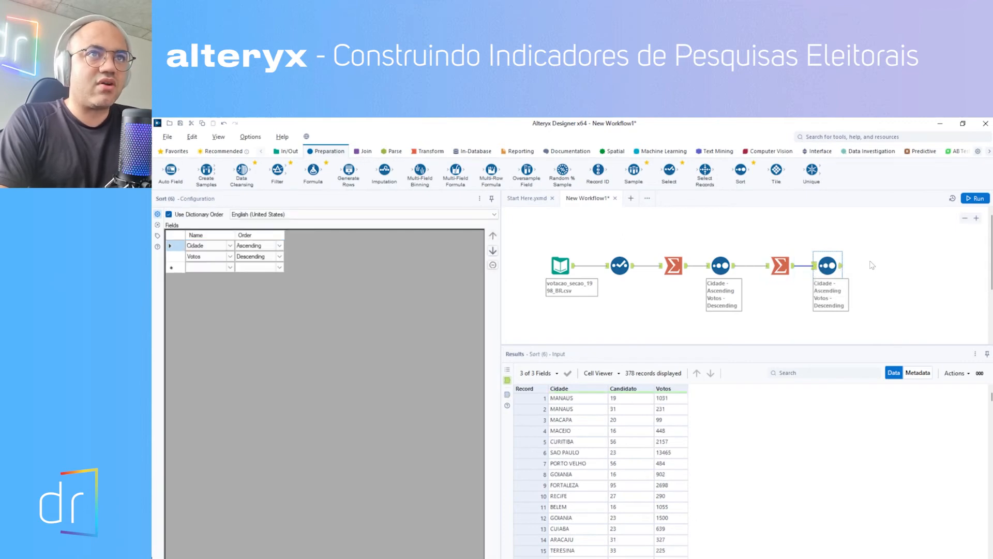
{"action": "left_click", "coordinate": [841, 266]}
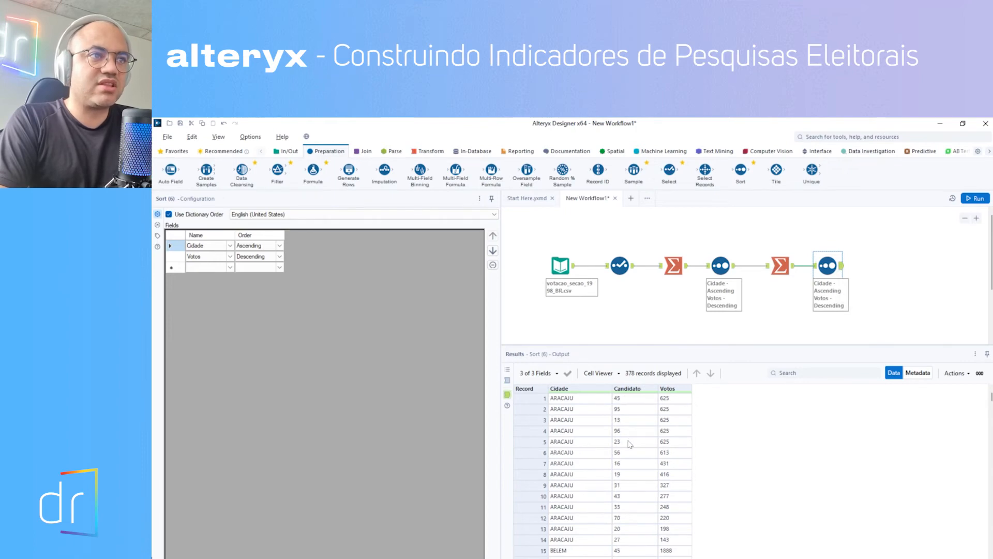
{"action": "left_click", "coordinate": [735, 266]}
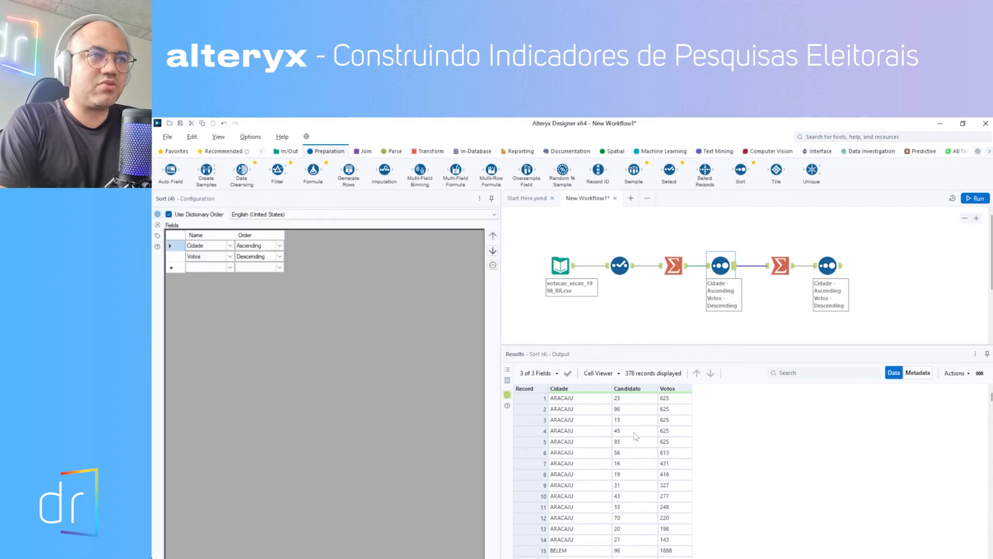
Examine the Candidato and Votos values of the first ARACAJU rows in the first Sort tool's output
{"action": "left_click", "coordinate": [608, 432]}
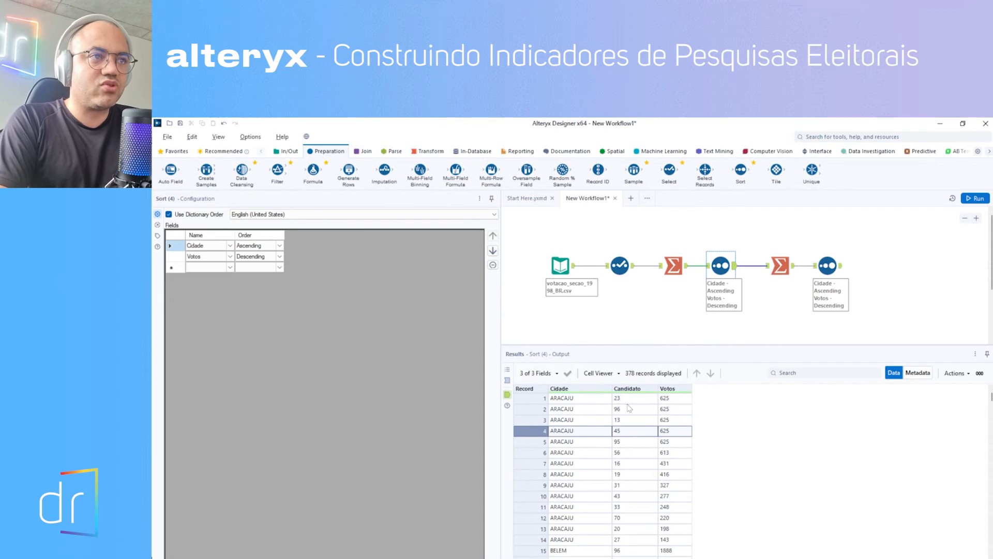
{"action": "left_click", "coordinate": [635, 444]}
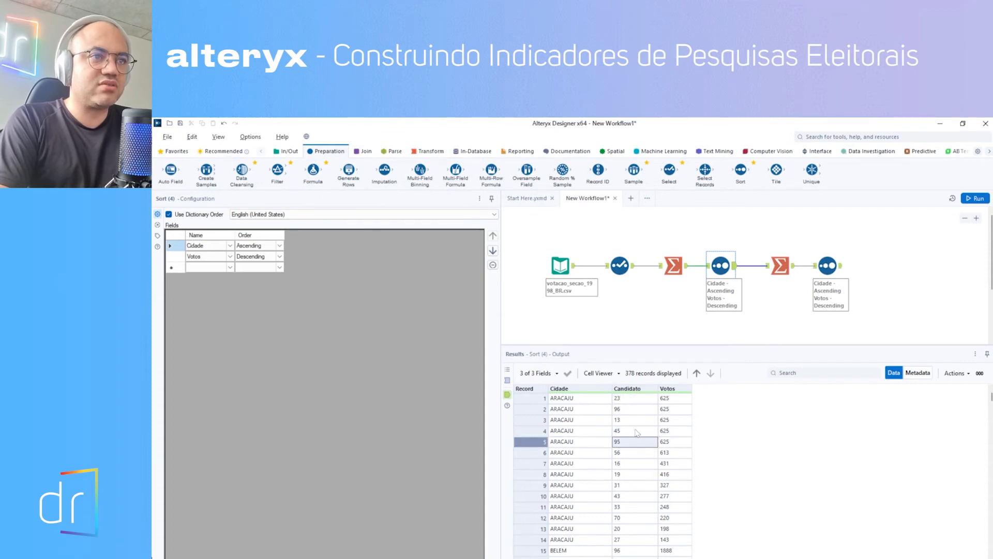
{"action": "left_click", "coordinate": [635, 430]}
{"action": "left_click", "coordinate": [634, 421]}
{"action": "left_click", "coordinate": [633, 408]}
{"action": "left_click", "coordinate": [633, 399]}
{"action": "left_click", "coordinate": [634, 410]}
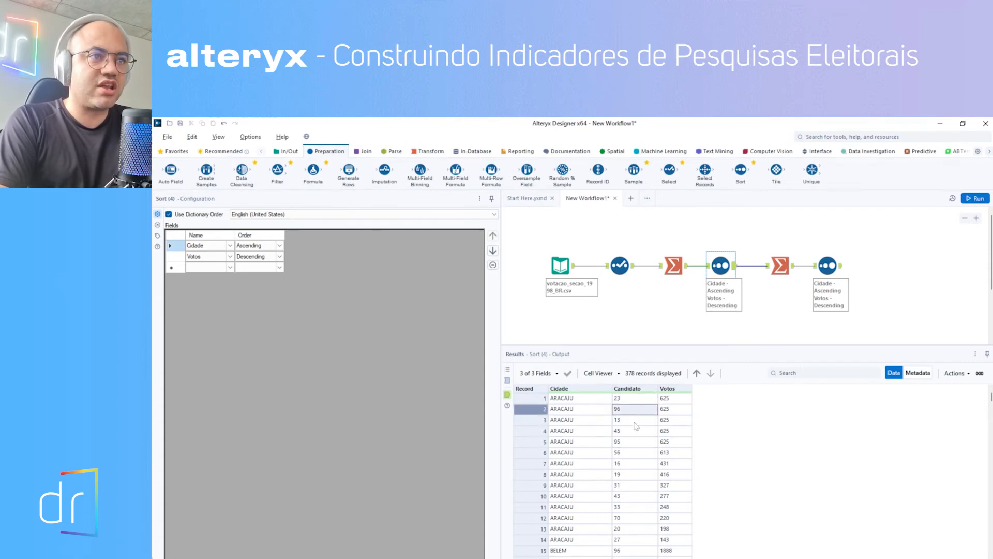
{"action": "left_click", "coordinate": [634, 421]}
{"action": "left_click", "coordinate": [635, 439]}
{"action": "left_click", "coordinate": [634, 449]}
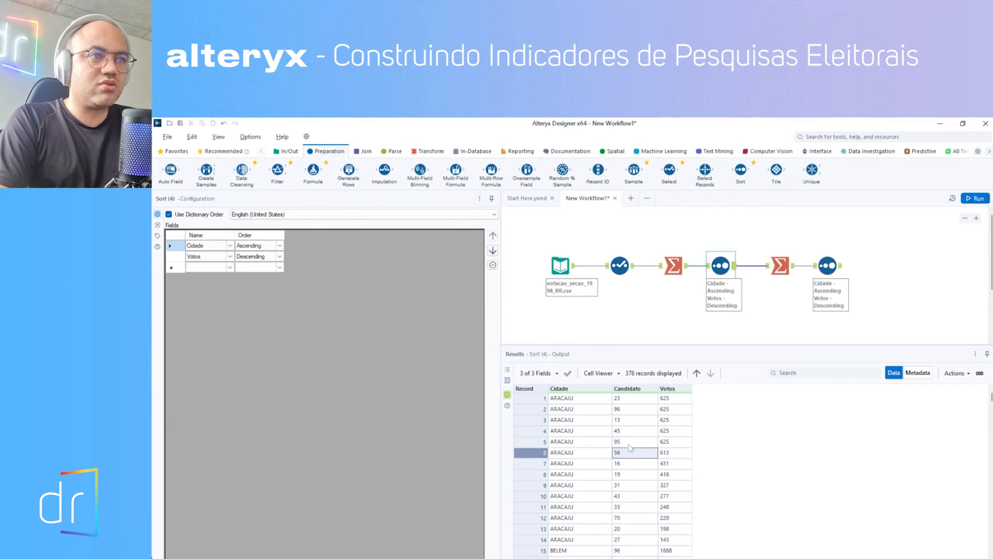
{"action": "left_click", "coordinate": [670, 442]}
{"action": "left_click", "coordinate": [670, 421]}
{"action": "left_click", "coordinate": [671, 409]}
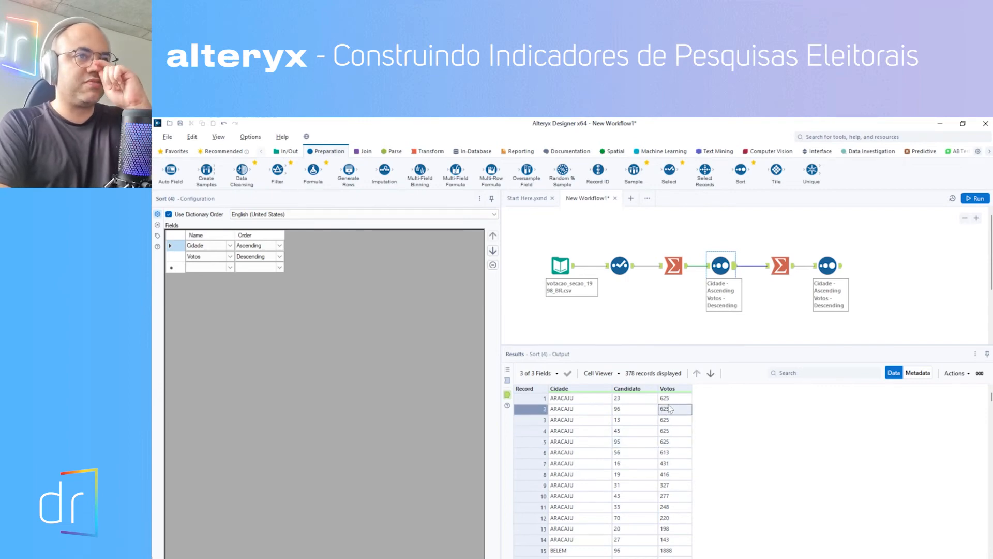
{"action": "left_click", "coordinate": [670, 398]}
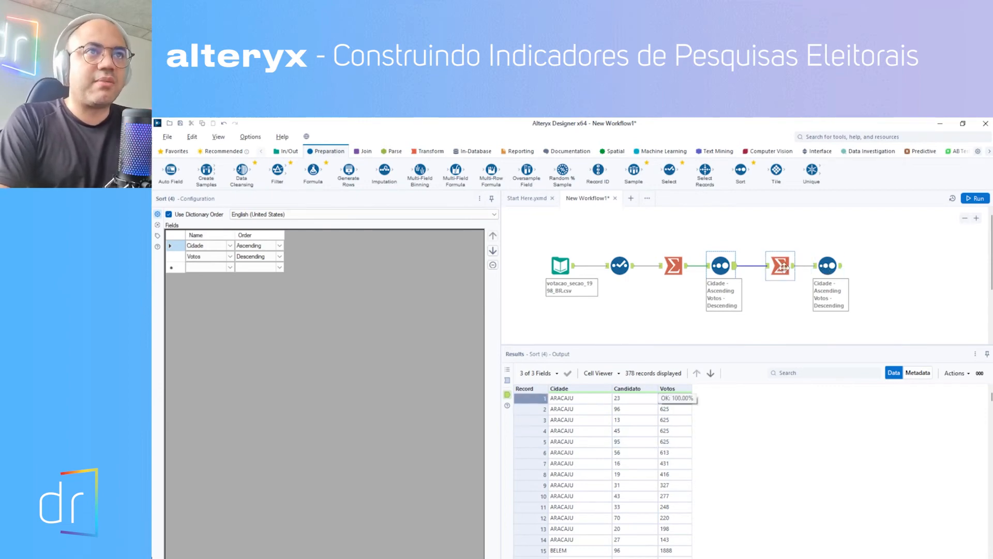
View the second Sort tool's output and move that tool farther away from the second Summarize tool
{"action": "left_click", "coordinate": [784, 267]}
{"action": "left_click", "coordinate": [828, 266]}
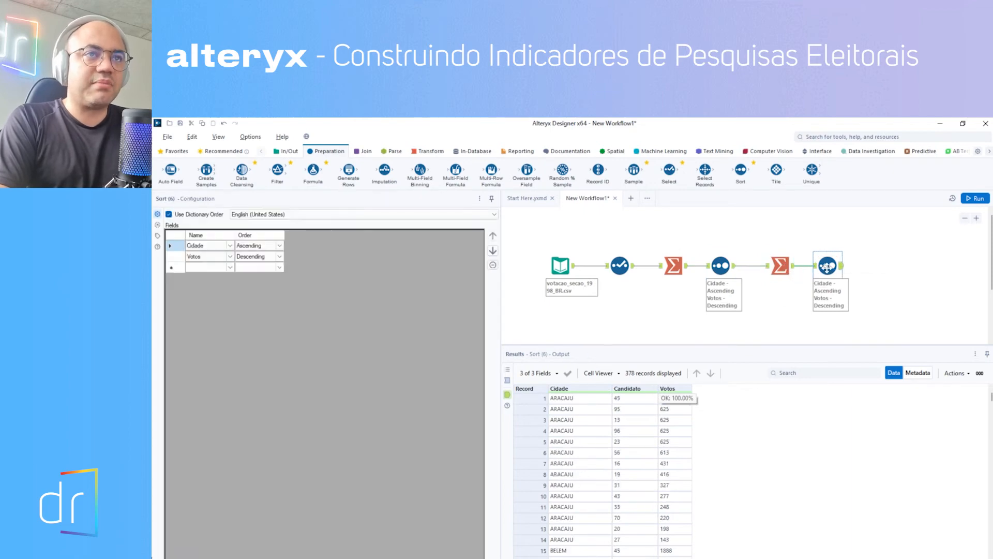
{"action": "left_click_drag", "start_coordinate": [828, 266], "coordinate": [851, 266]}
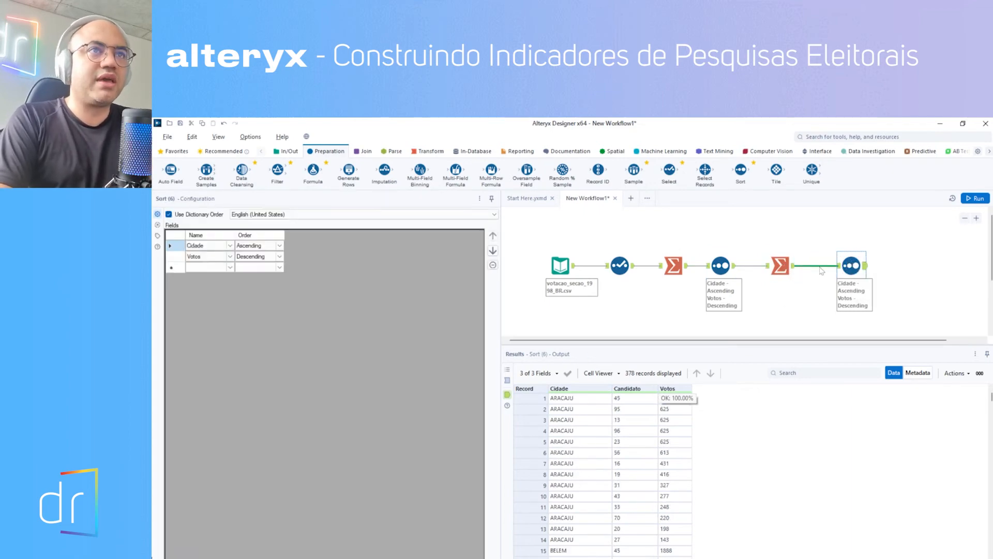
In the second Summarize tool, add a Standard Deviation of Votos with the output field name "Margem de Erro"
{"action": "left_click", "coordinate": [780, 266]}
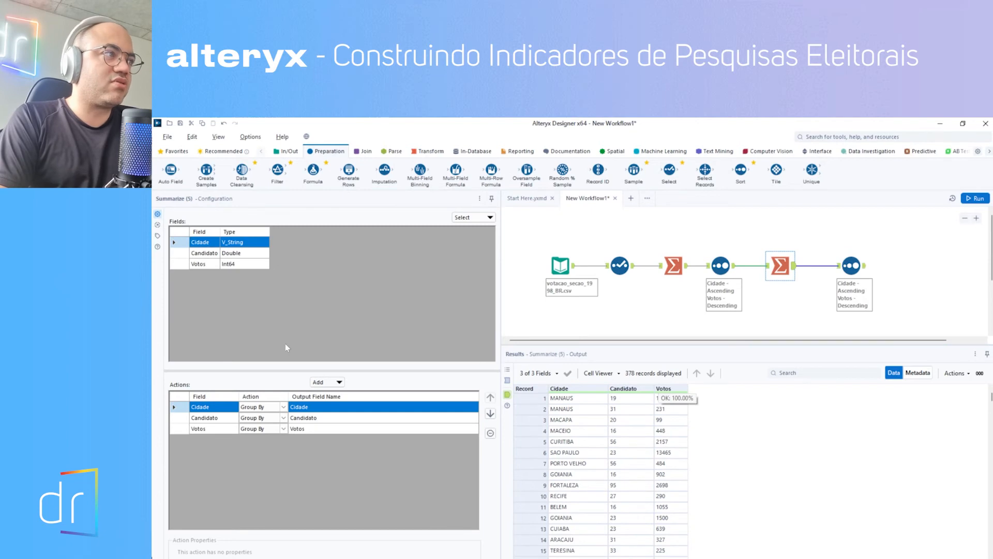
{"action": "left_click", "coordinate": [209, 265]}
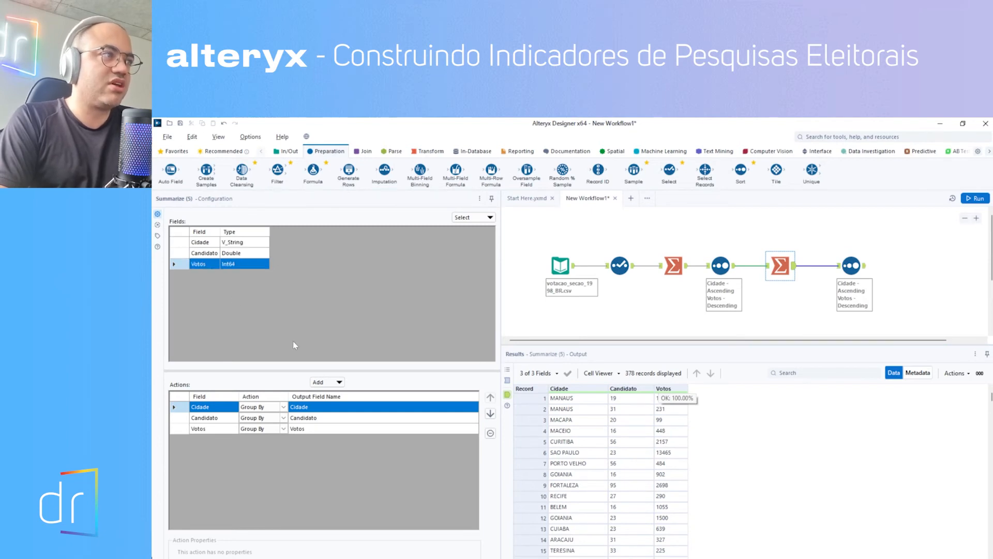
{"action": "left_click", "coordinate": [326, 382]}
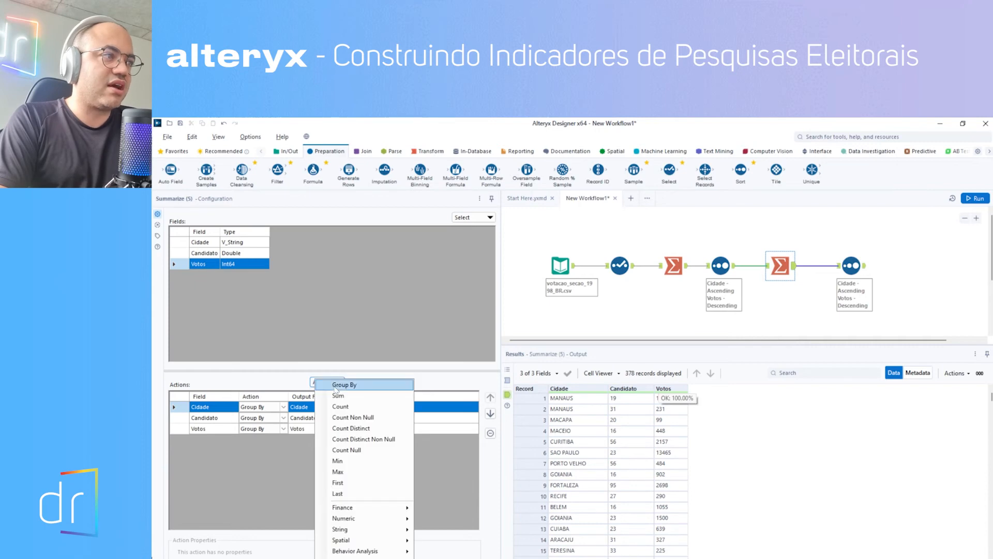
{"action": "mouse_move", "coordinate": [364, 512]}
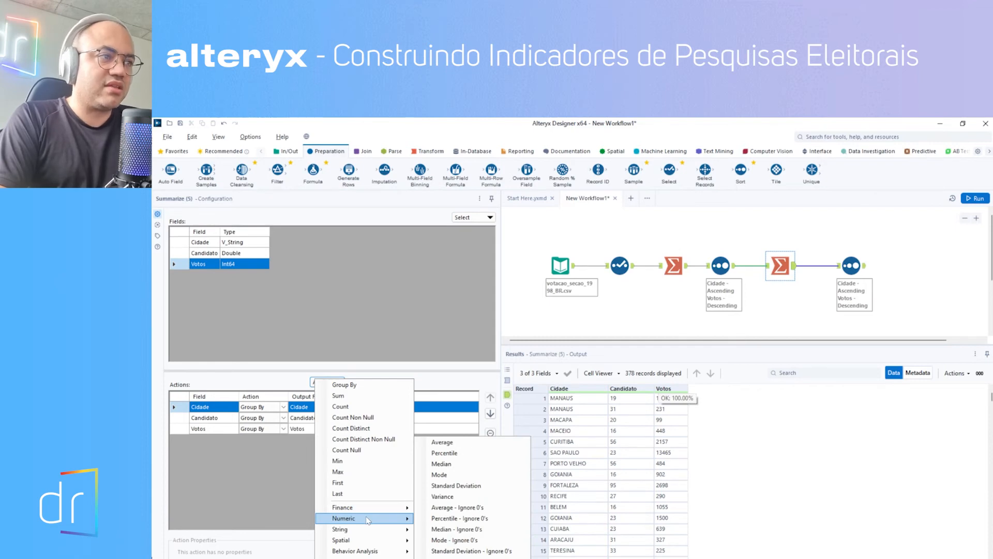
{"action": "left_click", "coordinate": [466, 488]}
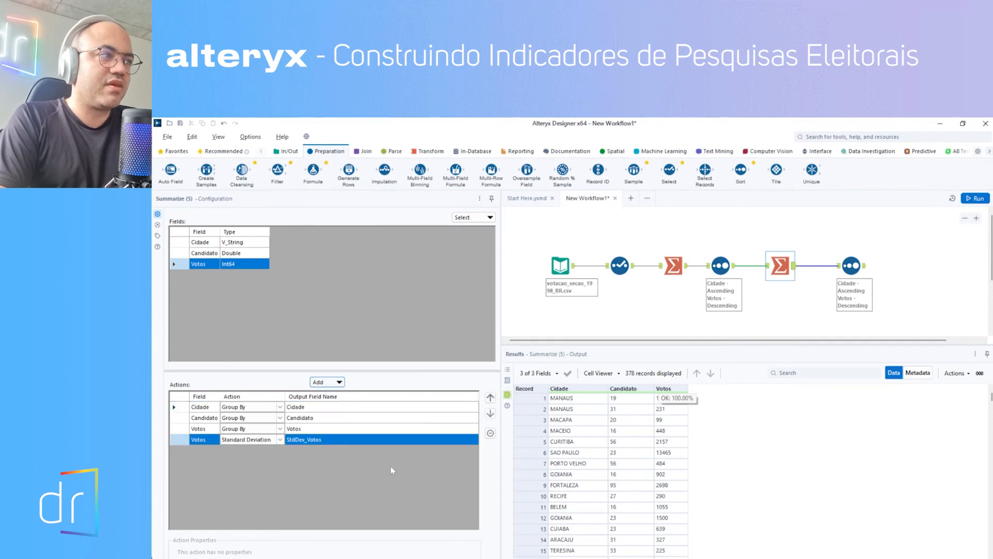
{"action": "left_click", "coordinate": [308, 440]}
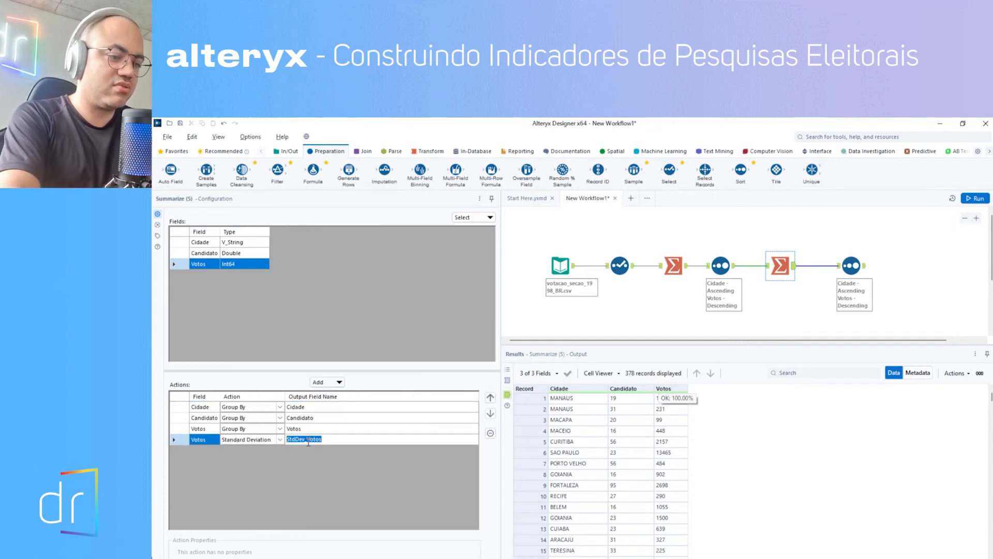
{"action": "type", "text": "Margem de "}
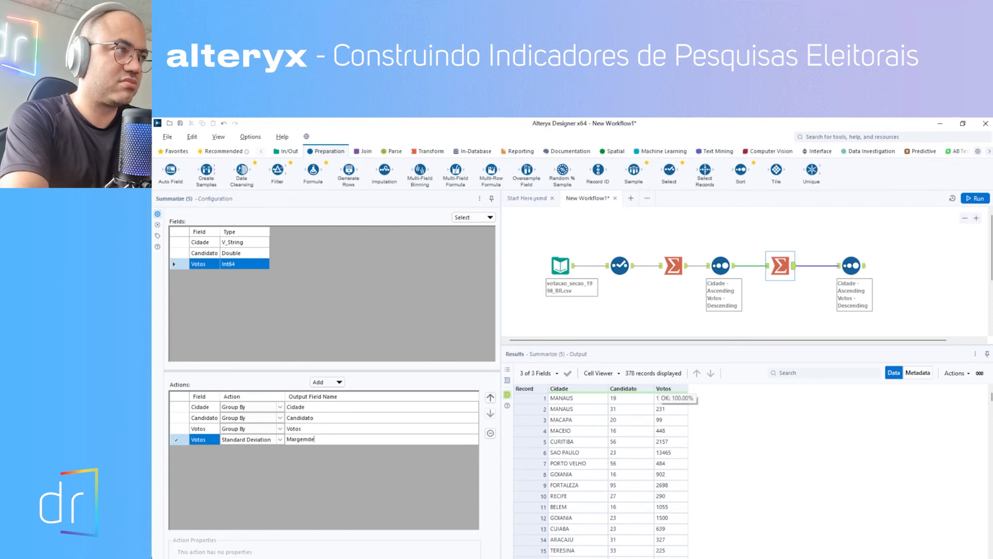
{"action": "type", "text": "Err"}
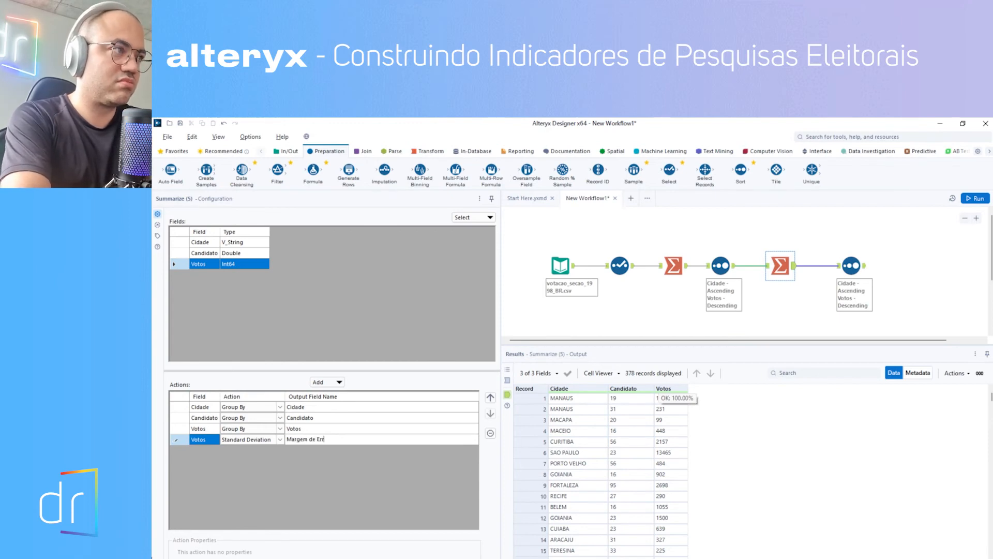
{"action": "type", "text": "o"}
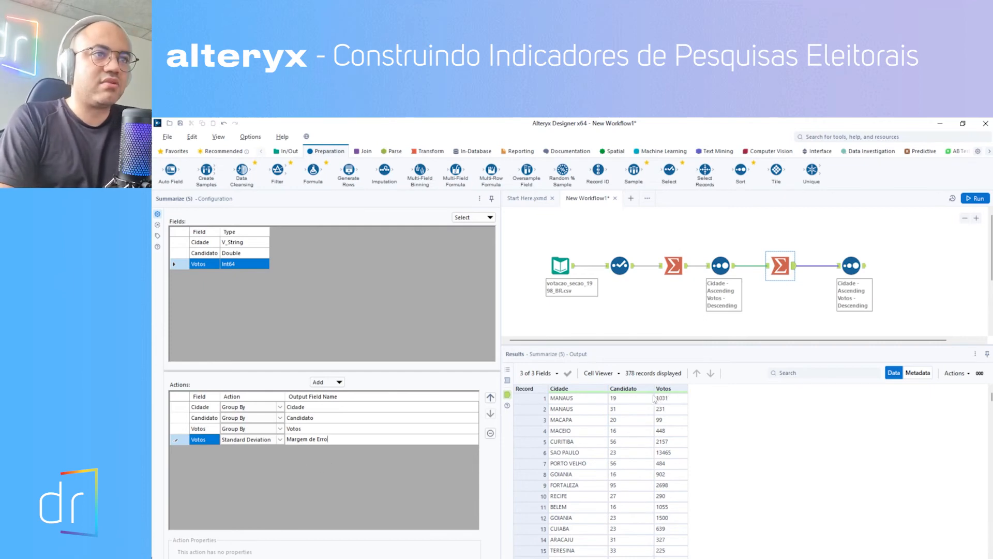
Run the workflow and examine the Margem de Erro values per Cidade and Candidato in the second Summarize output
{"action": "key", "text": "ctrl+r"}
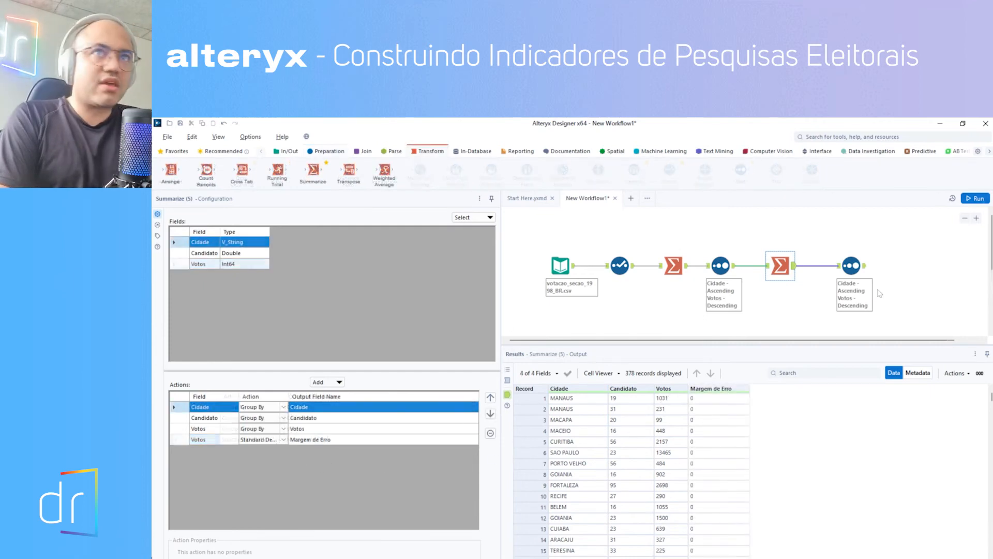
{"action": "left_click", "coordinate": [983, 198]}
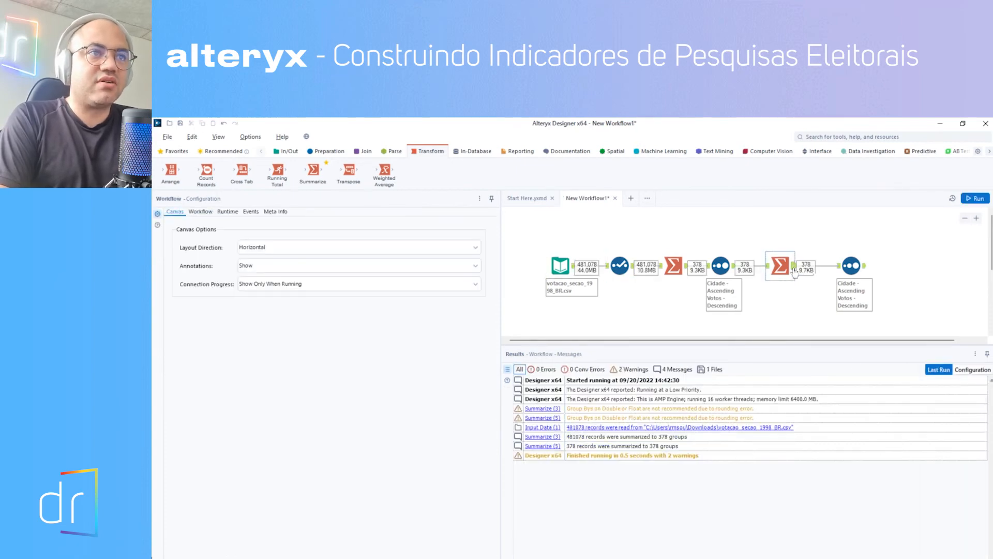
{"action": "scroll", "coordinate": [718, 430], "scroll_direction": "down", "scroll_amount": 10}
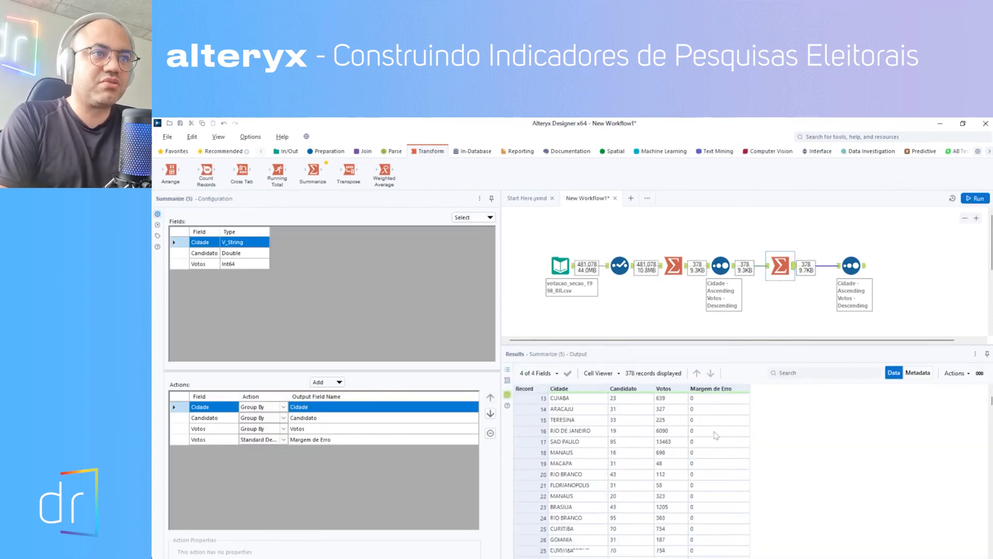
{"action": "scroll", "coordinate": [718, 429], "scroll_direction": "up", "scroll_amount": 10}
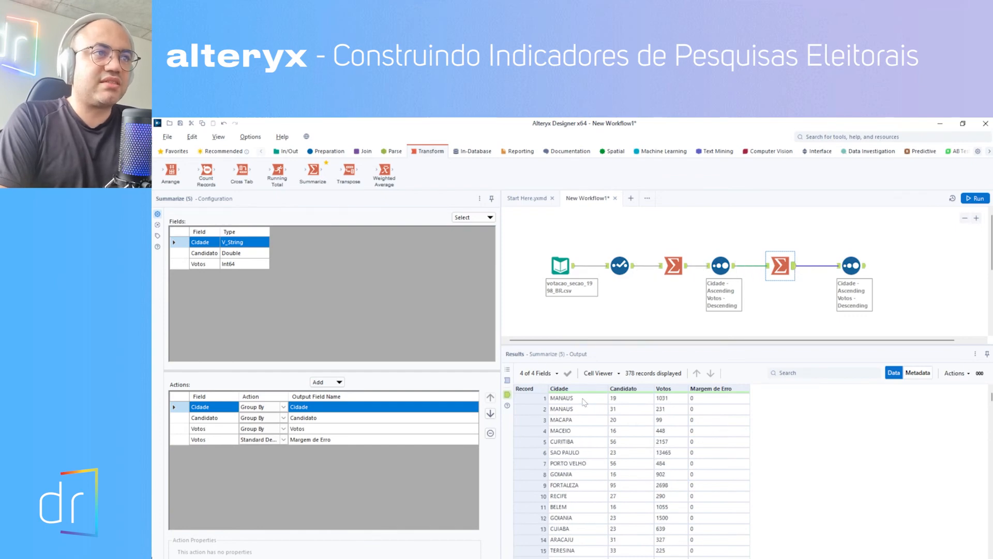
{"action": "left_click", "coordinate": [637, 402]}
{"action": "left_click", "coordinate": [661, 400]}
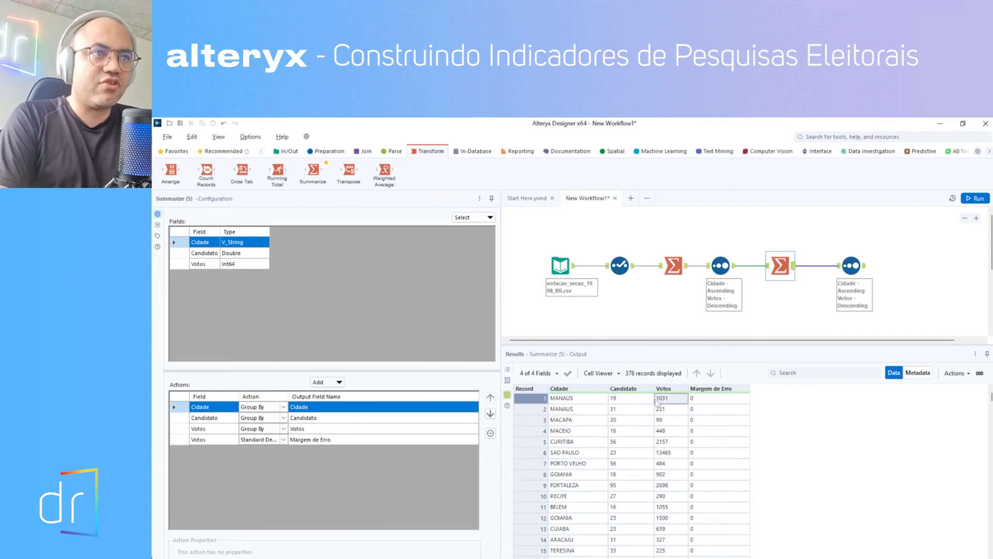
{"action": "left_click", "coordinate": [586, 403]}
{"action": "left_click", "coordinate": [624, 405]}
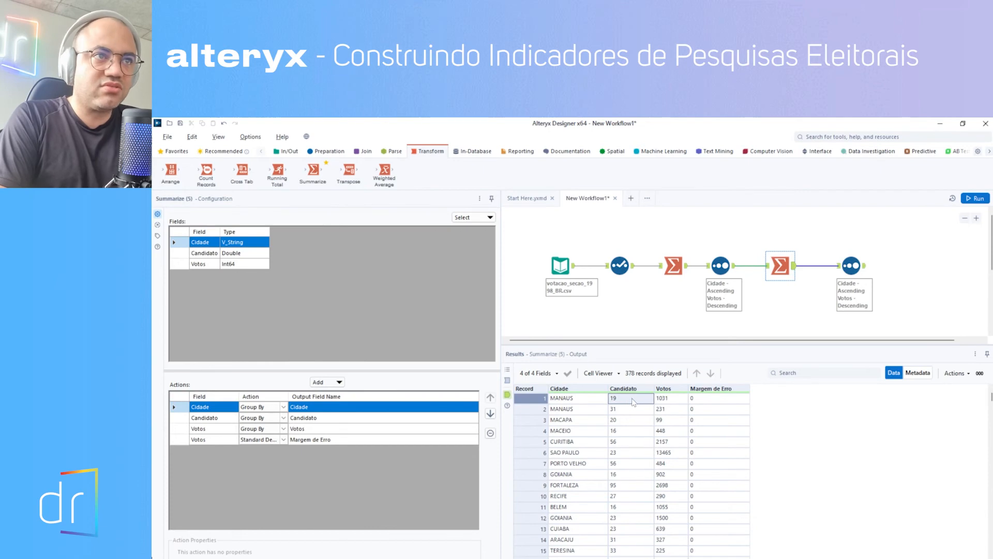
{"action": "left_click", "coordinate": [704, 403]}
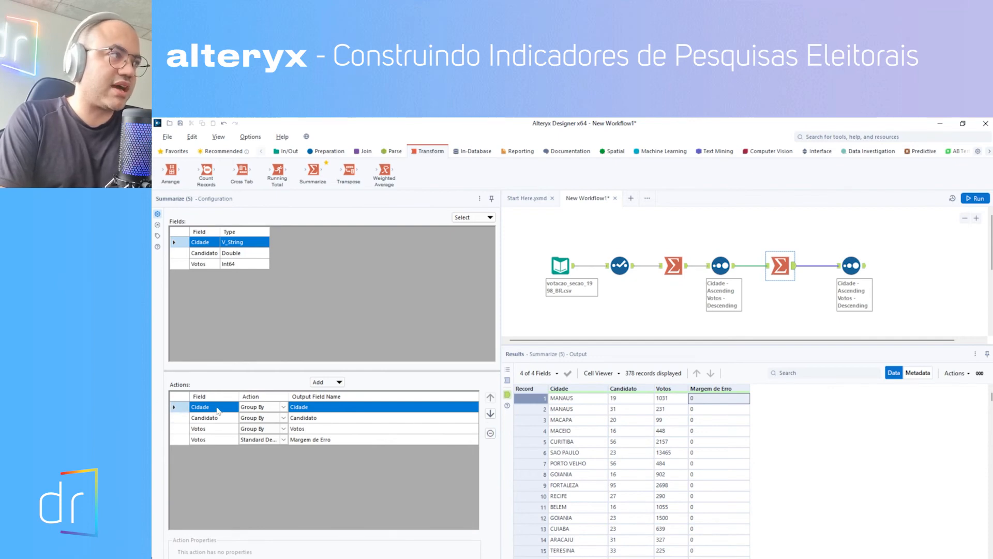
Remove the Cidade grouping from the second Summarize tool, run the workflow and view that tool's output
{"action": "left_click", "coordinate": [490, 433]}
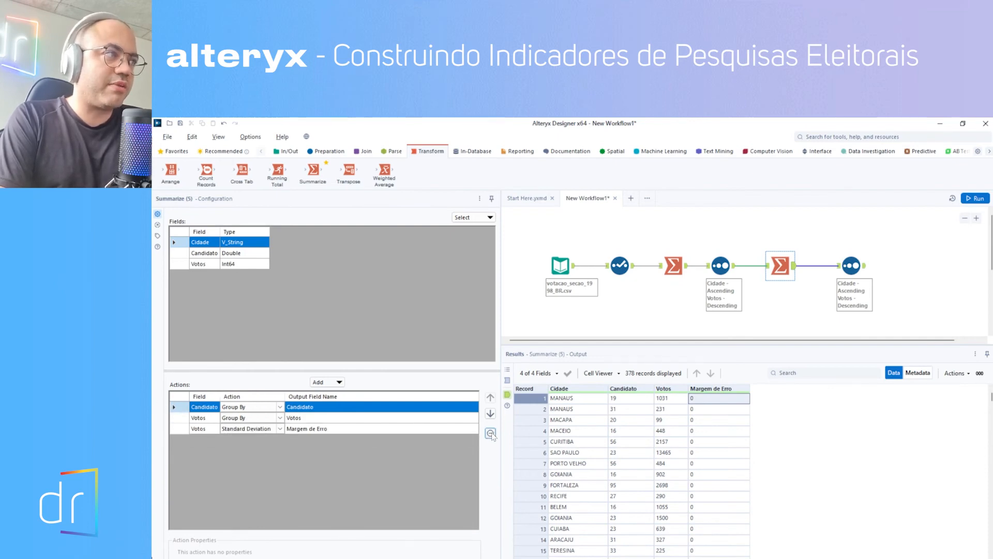
{"action": "left_click", "coordinate": [976, 199]}
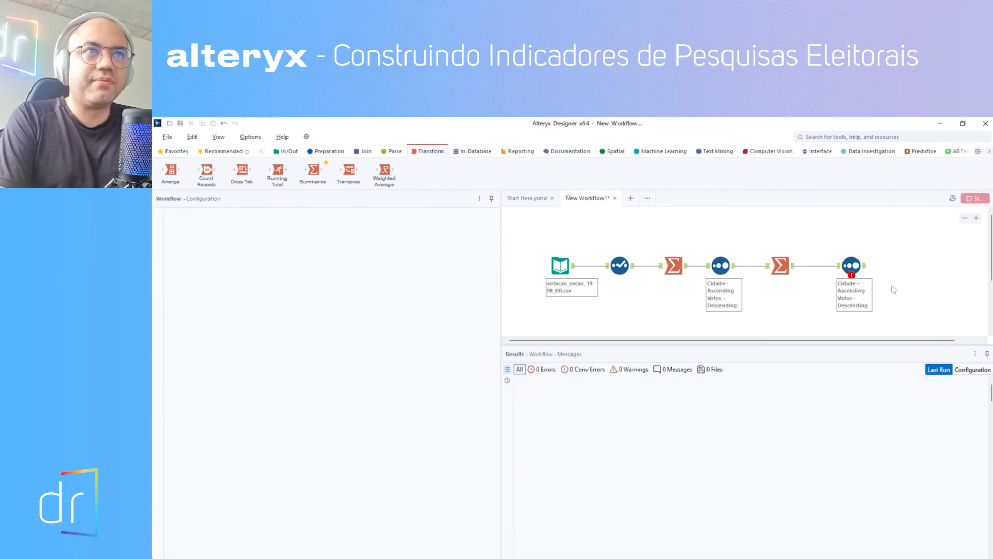
{"action": "left_click", "coordinate": [782, 270]}
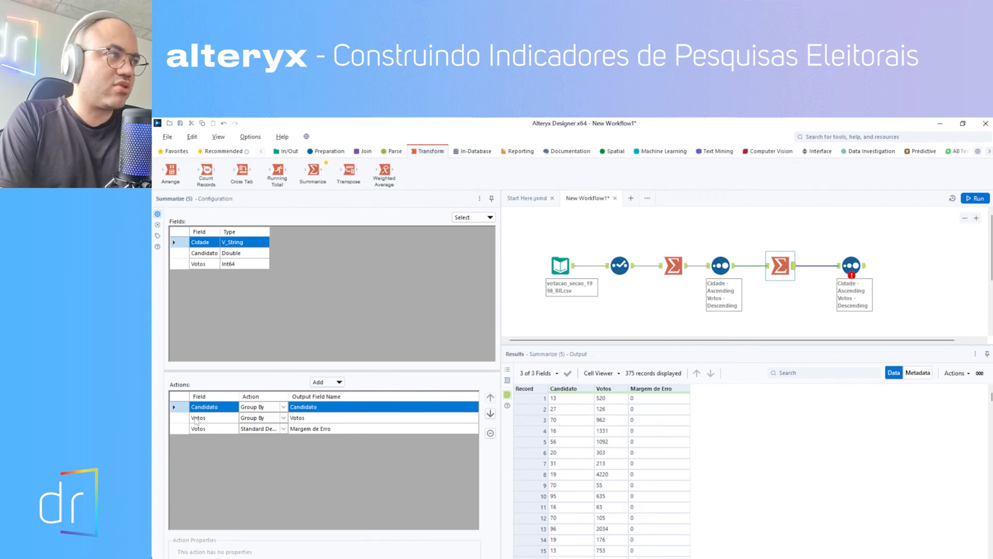
Change the second Summarize tool's Votos grouping to Sum, name its output "Soma Votos Válidos", and run the workflow
{"action": "left_click", "coordinate": [265, 419]}
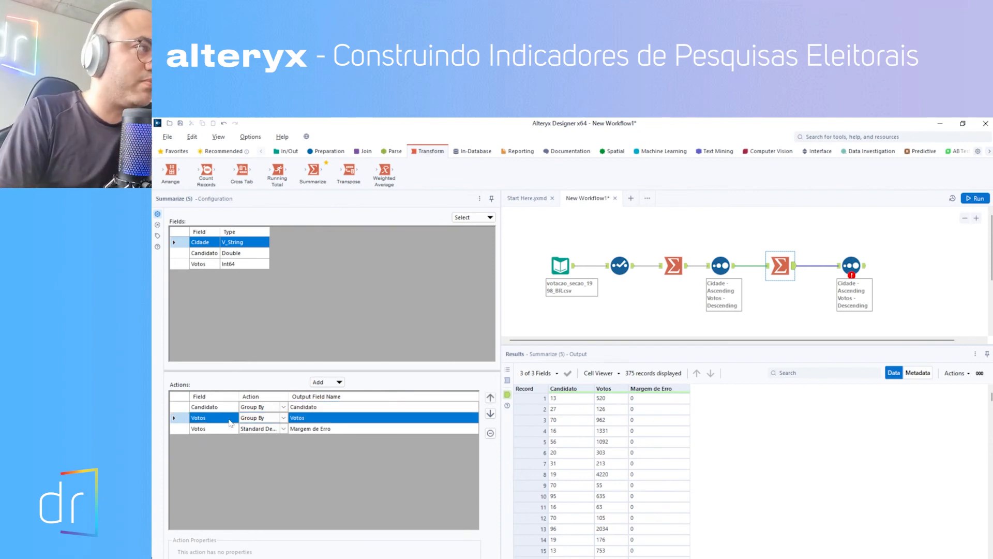
{"action": "left_click", "coordinate": [283, 418]}
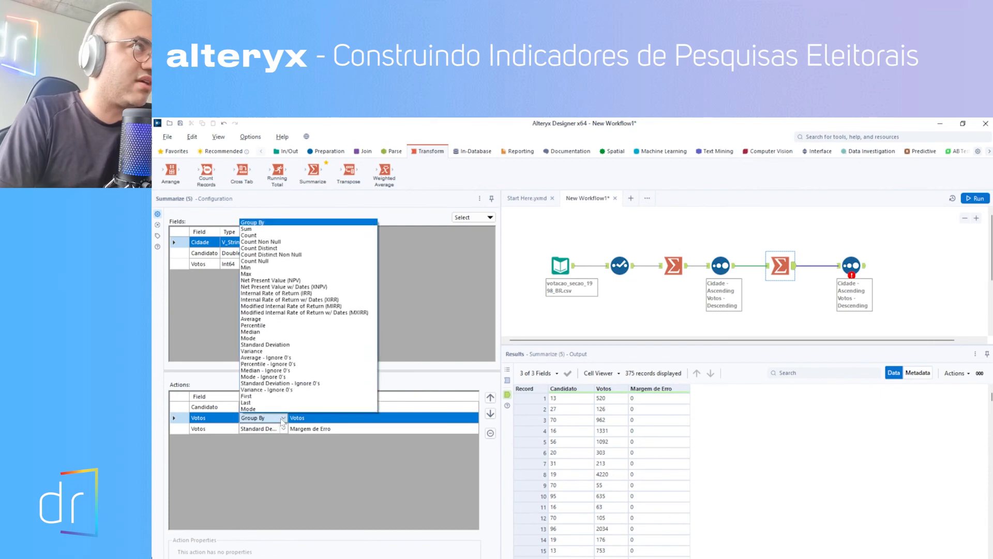
{"action": "left_click", "coordinate": [283, 229]}
{"action": "left_click", "coordinate": [307, 420]}
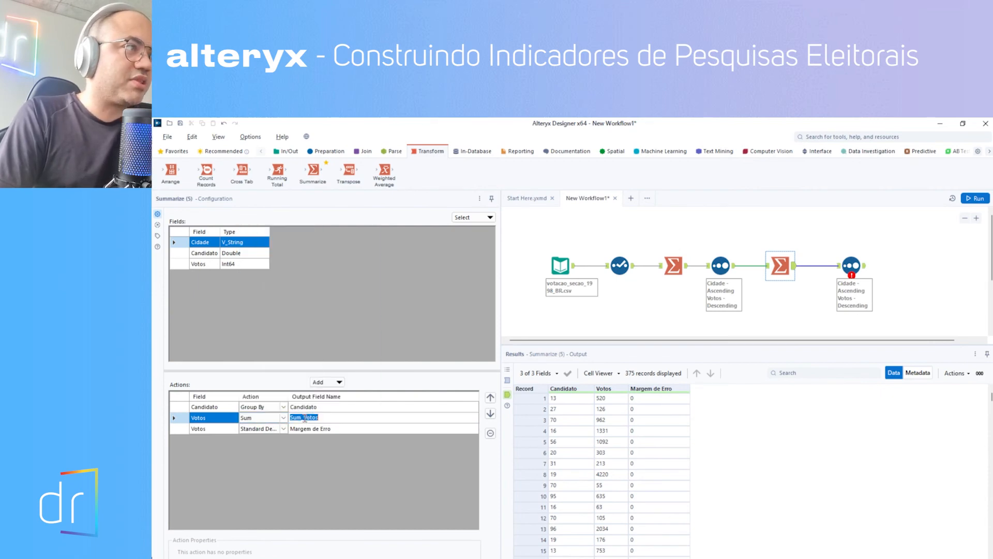
{"action": "mouse_move", "coordinate": [325, 417]}
{"action": "left_mouse_down"}
{"action": "mouse_move", "coordinate": [291, 417]}
{"action": "mouse_move", "coordinate": [336, 420]}
{"action": "left_mouse_up"}
{"action": "left_click", "coordinate": [292, 417]}
{"action": "type", "text": "Soma"}
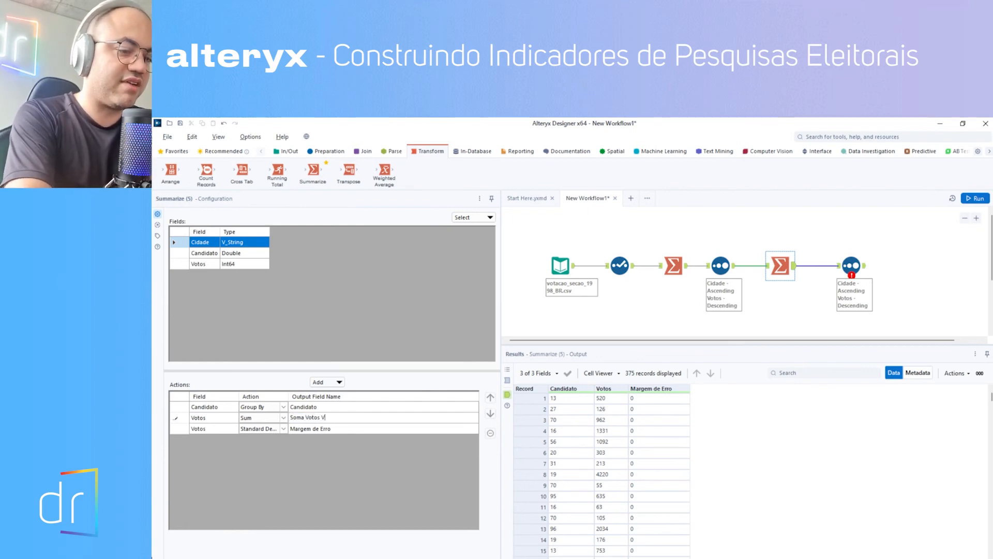
{"action": "key", "text": "BackSpace"}
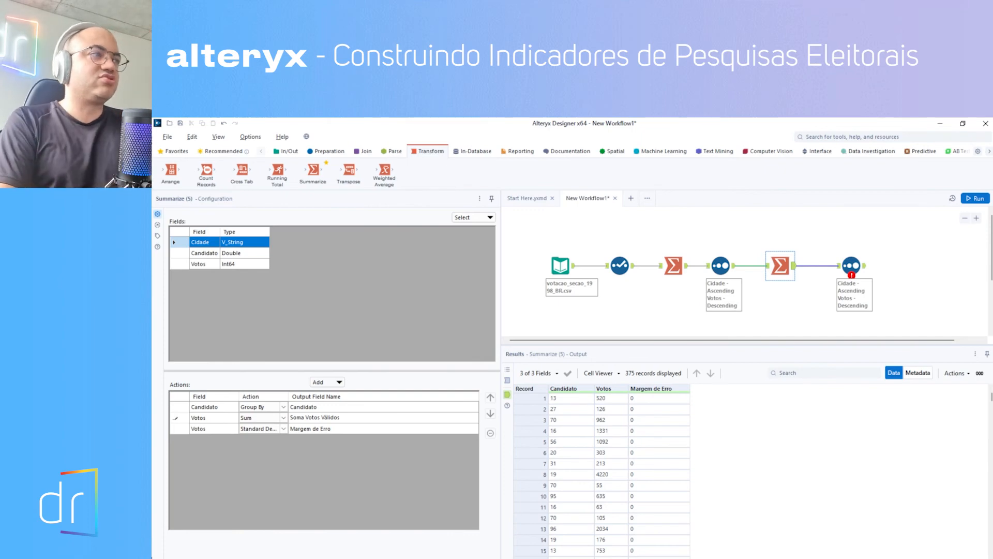
{"action": "left_click", "coordinate": [312, 408]}
{"action": "left_click", "coordinate": [312, 417]}
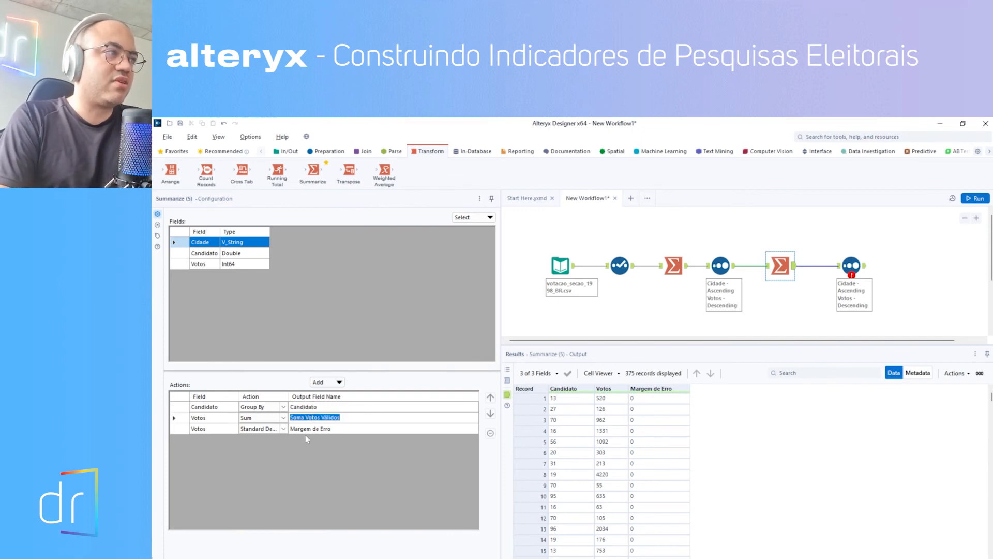
{"action": "left_click", "coordinate": [311, 429]}
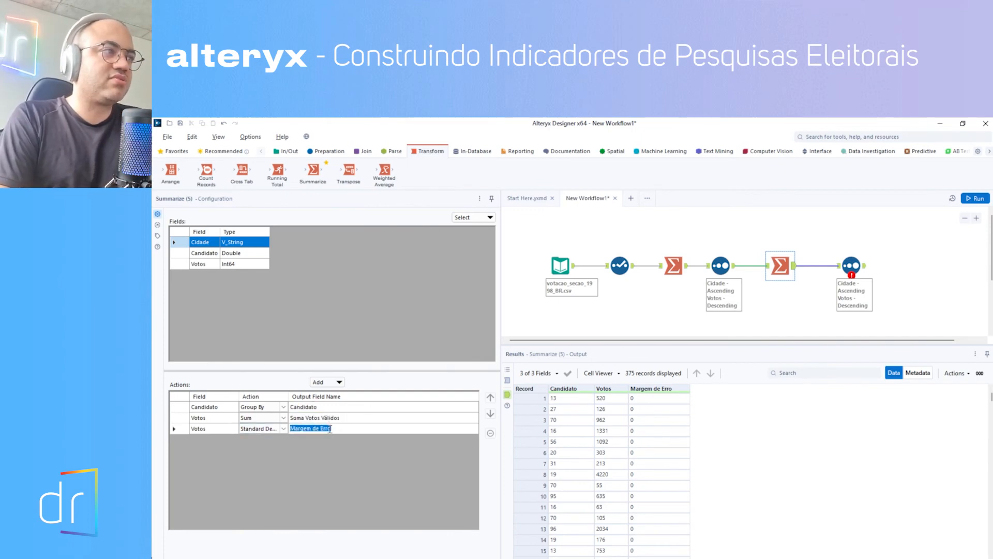
{"action": "key", "text": "ctrl+r"}
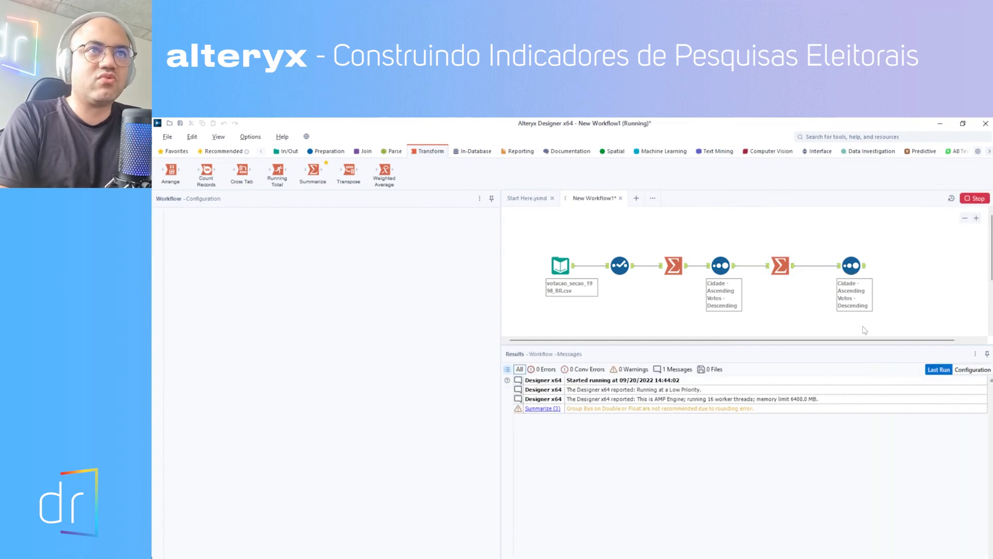
Delete the Sort tool after the second Summarize tool and connect a new Sort tool in its place
{"action": "left_click", "coordinate": [851, 266]}
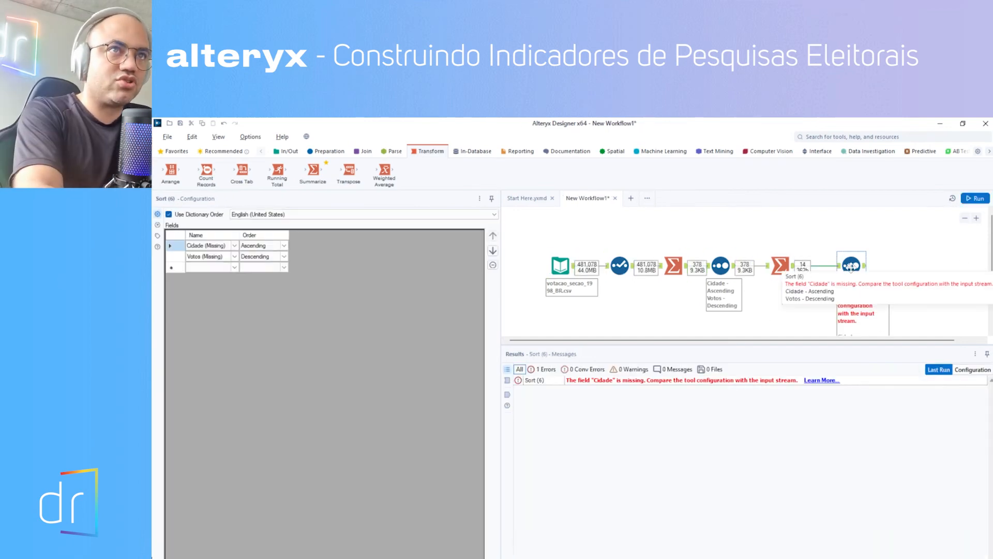
{"action": "key", "text": "Delete"}
{"action": "left_click", "coordinate": [780, 261]}
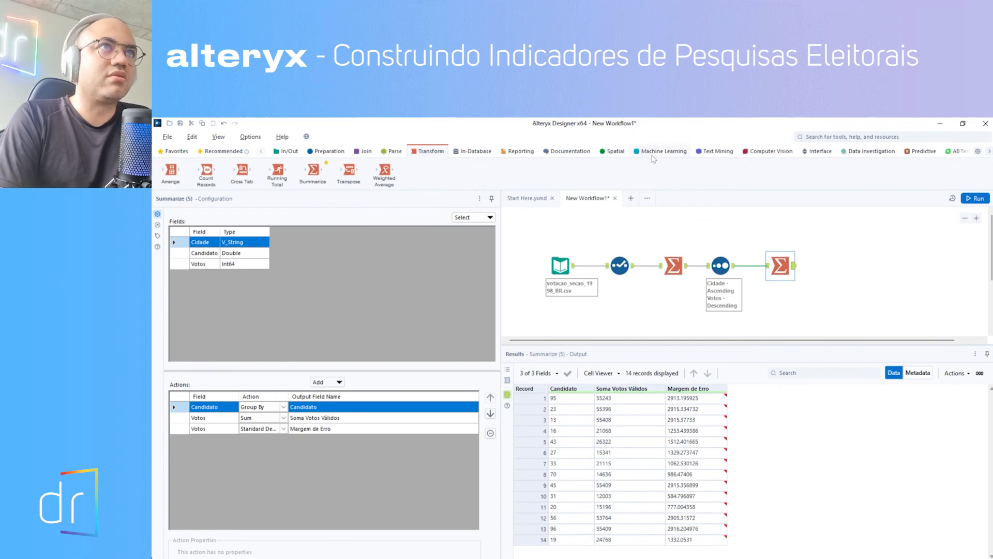
{"action": "left_click", "coordinate": [329, 151]}
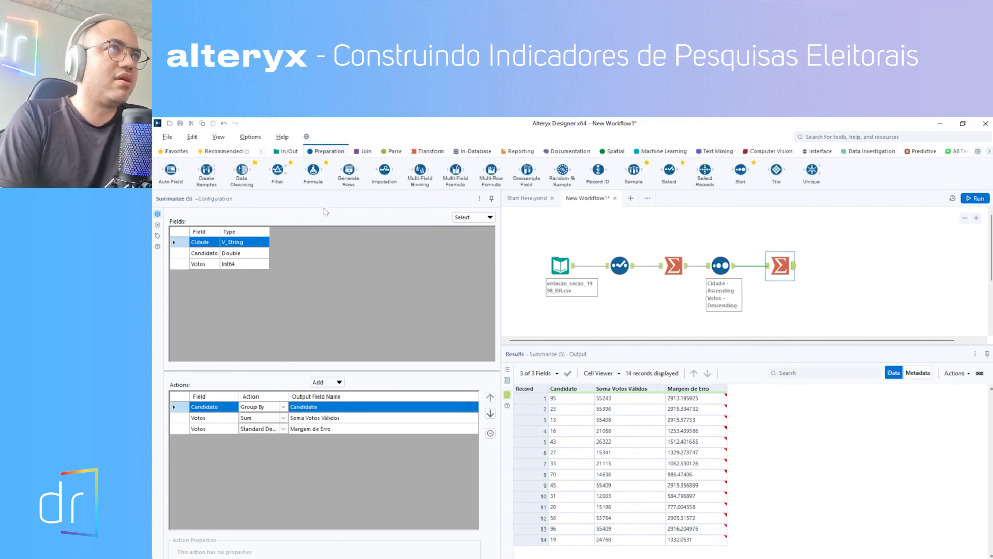
{"action": "left_click_drag", "start_coordinate": [741, 171], "coordinate": [833, 266]}
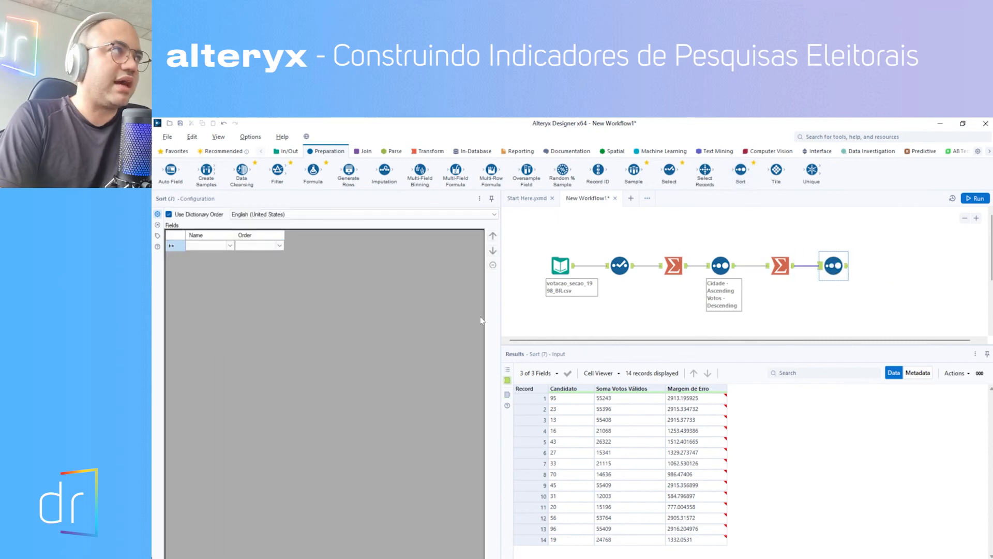
Set the new Sort tool to order Soma Votos Válidos Descending, run the workflow and open the tool's output
{"action": "left_click", "coordinate": [229, 245]}
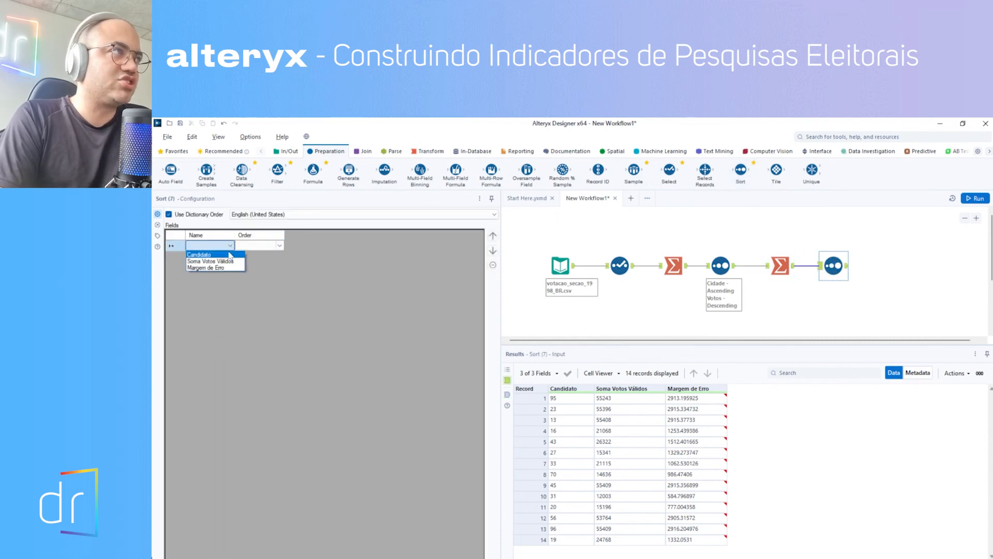
{"action": "left_click", "coordinate": [229, 254]}
{"action": "left_click", "coordinate": [230, 245]}
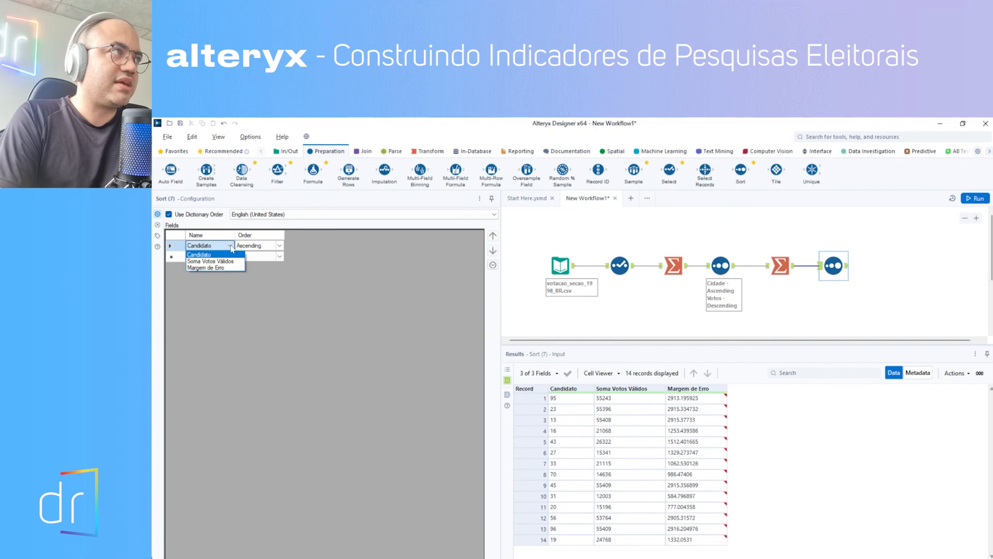
{"action": "left_click", "coordinate": [231, 260]}
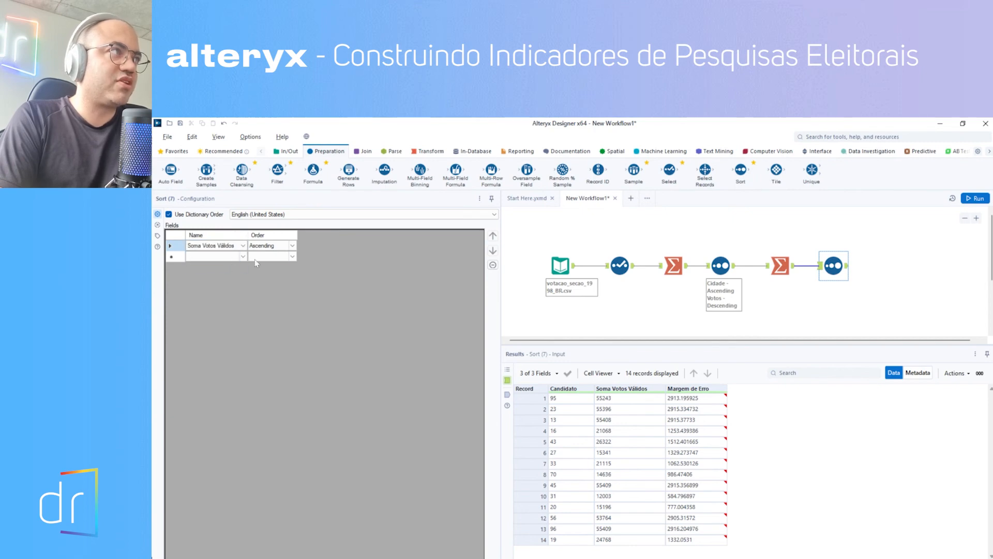
{"action": "left_click", "coordinate": [293, 247]}
{"action": "left_click", "coordinate": [266, 262]}
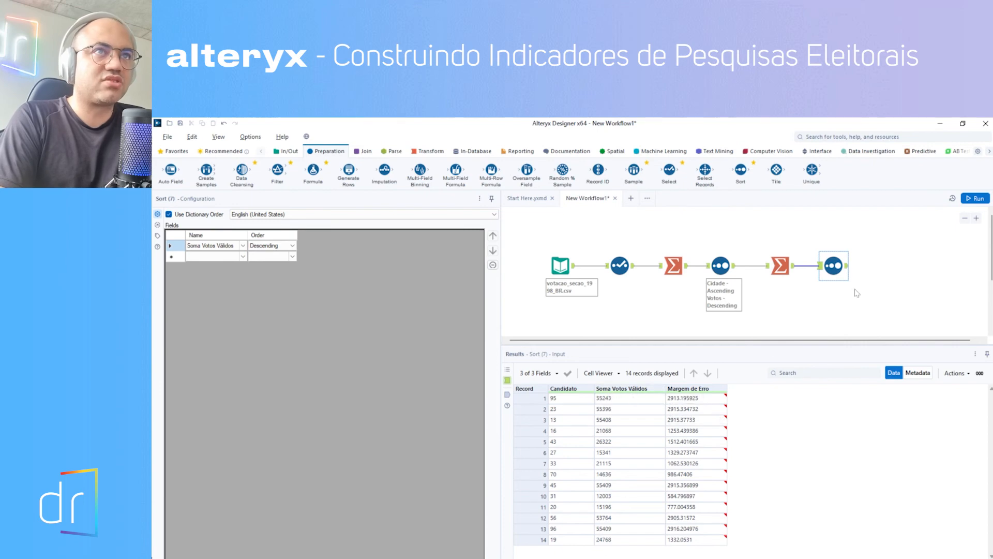
{"action": "left_click", "coordinate": [969, 199]}
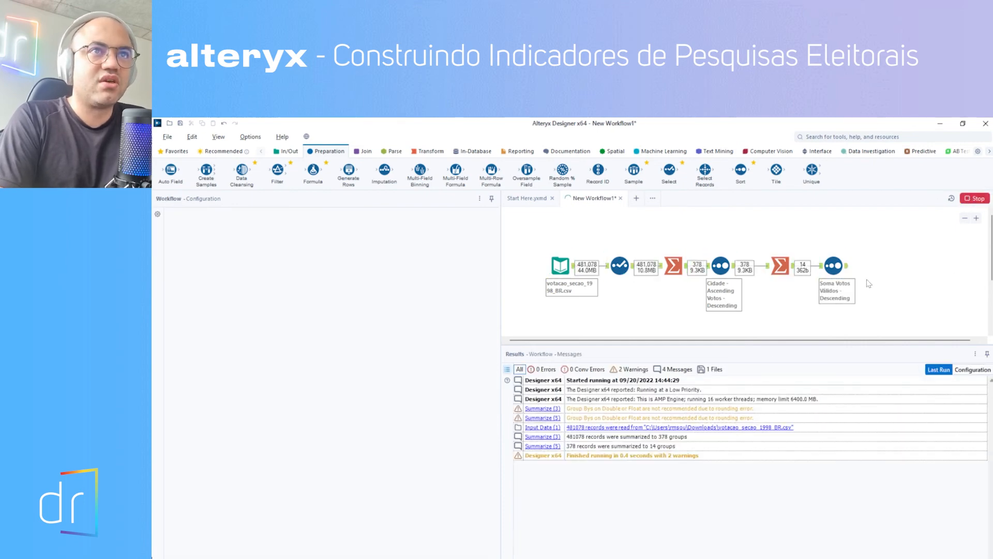
{"action": "left_click", "coordinate": [848, 268]}
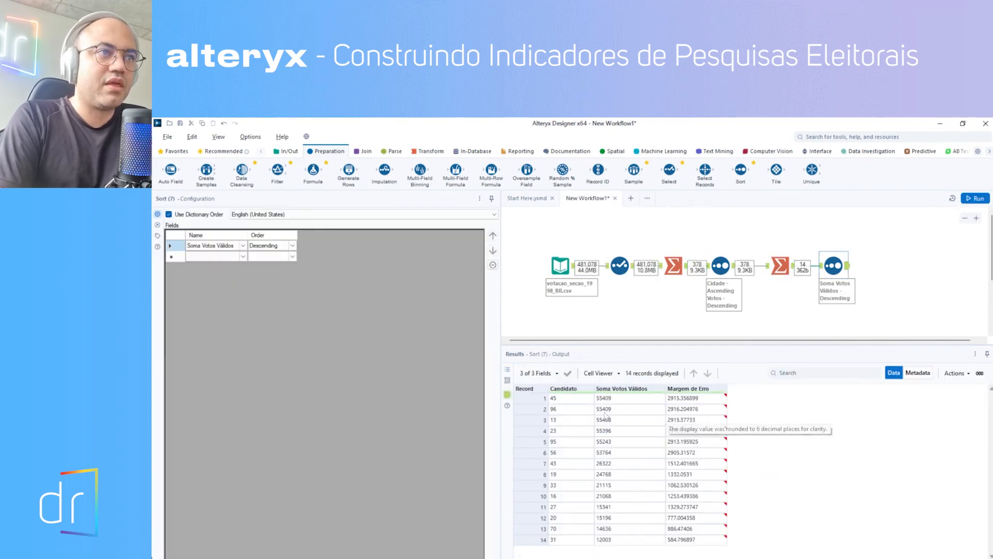
Examine the sorted output row by row, comparing each Candidato's Soma Votos Válidos with its Margem de Erro
{"action": "left_click", "coordinate": [533, 398]}
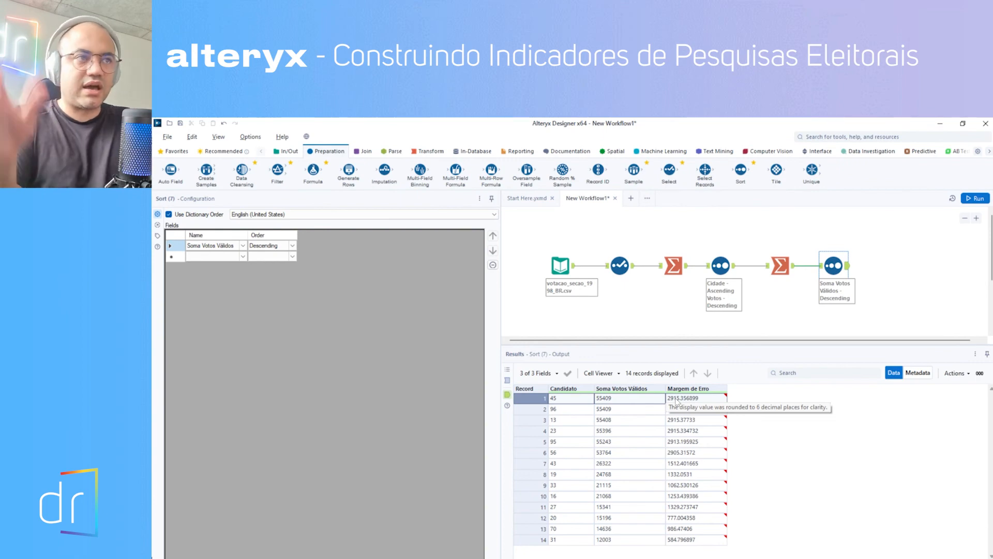
{"action": "left_click", "coordinate": [651, 414]}
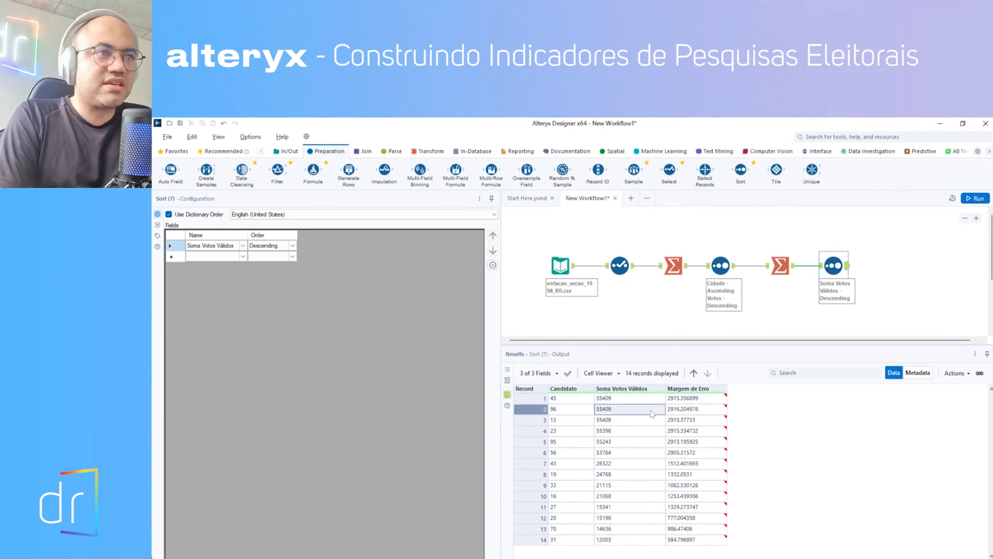
{"action": "left_click", "coordinate": [669, 412]}
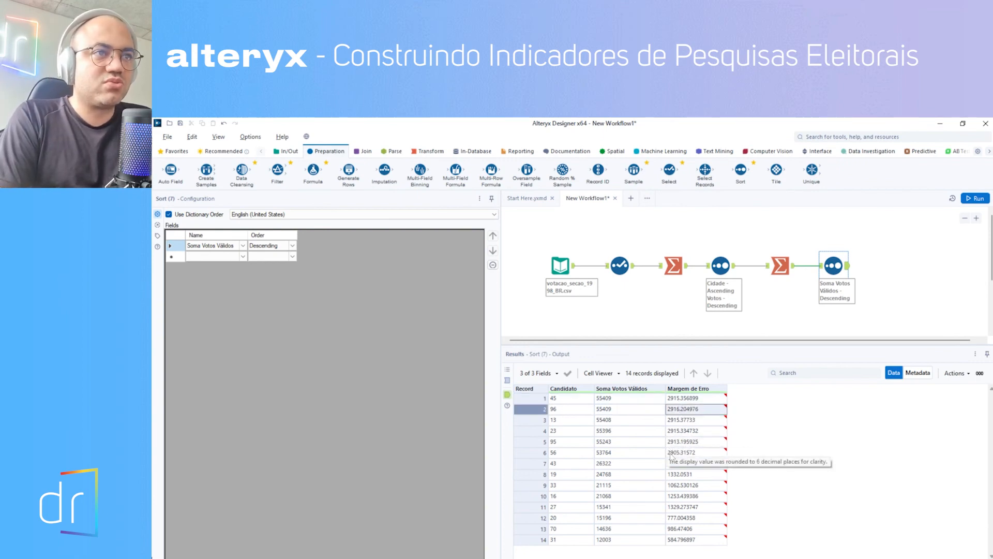
{"action": "left_click", "coordinate": [577, 425]}
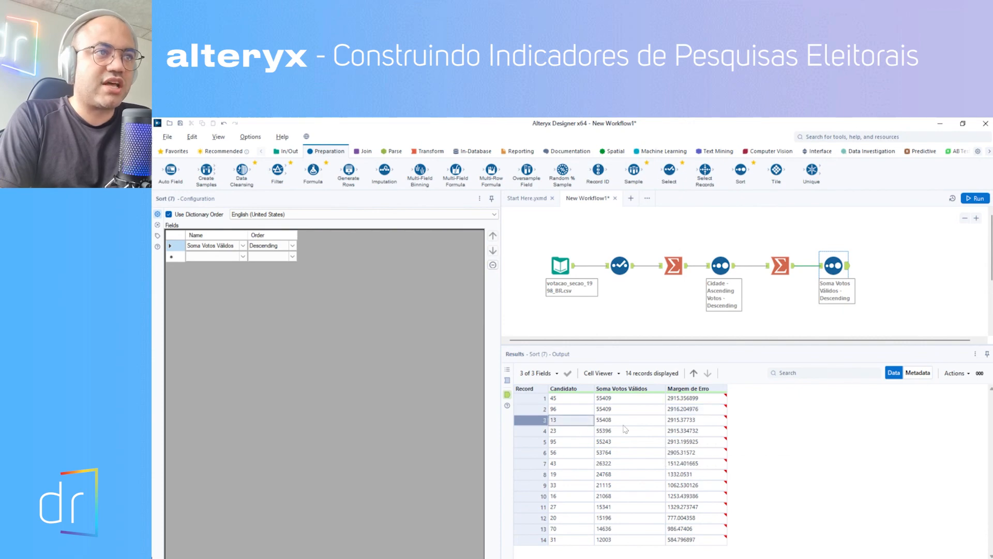
{"action": "left_click", "coordinate": [640, 426]}
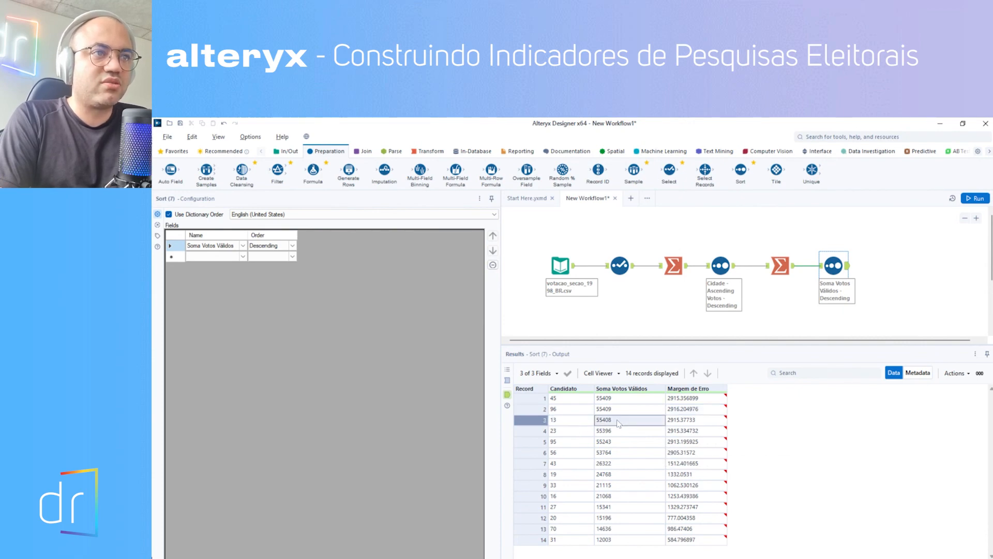
{"action": "left_click", "coordinate": [673, 420]}
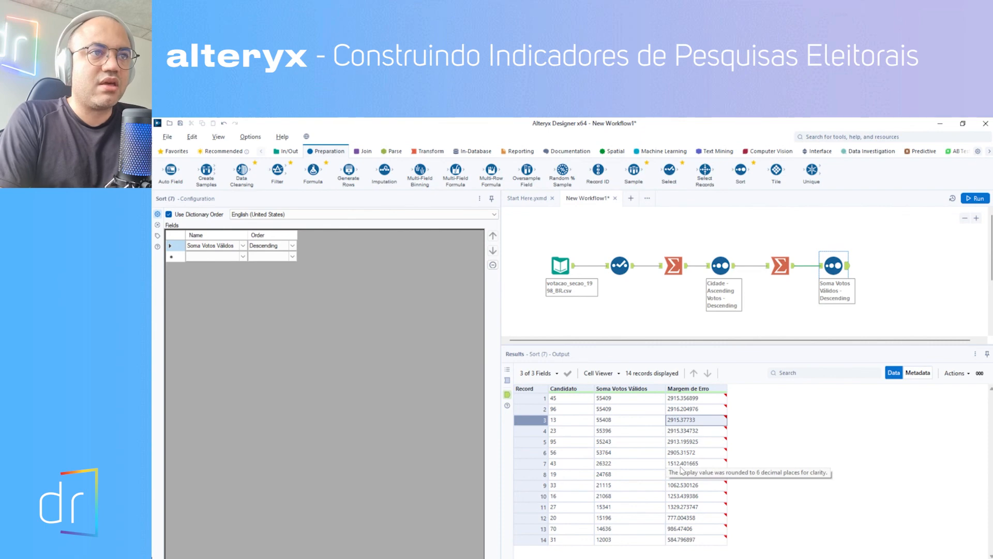
{"action": "left_click", "coordinate": [605, 432]}
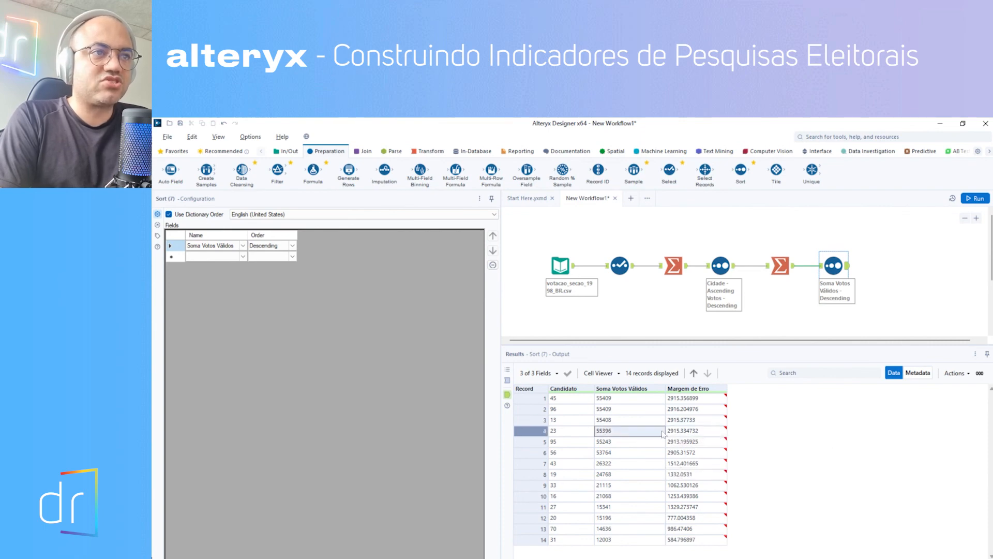
{"action": "left_click", "coordinate": [644, 444]}
{"action": "left_click", "coordinate": [674, 452]}
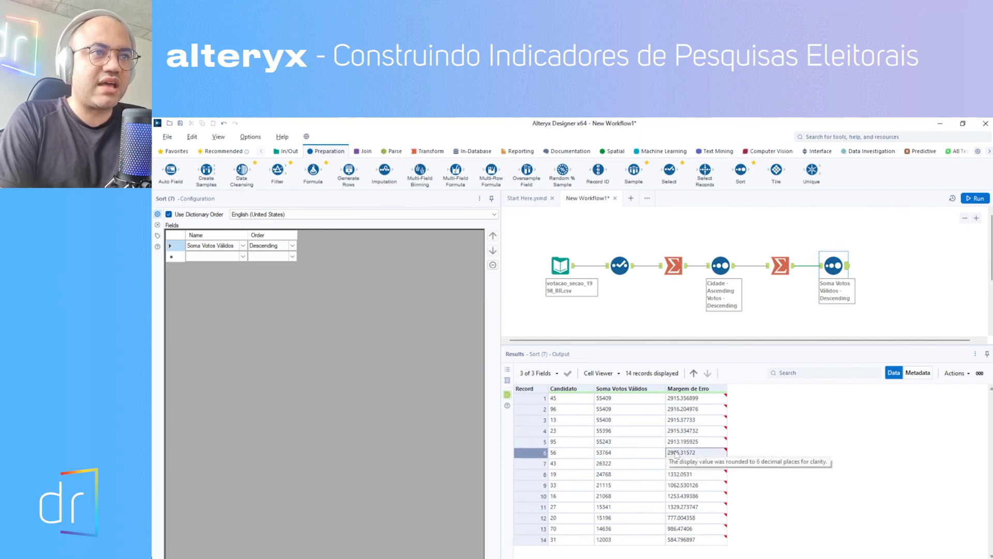
{"action": "left_click", "coordinate": [638, 456]}
{"action": "left_click", "coordinate": [684, 461]}
{"action": "left_click", "coordinate": [648, 465]}
{"action": "left_click", "coordinate": [677, 465]}
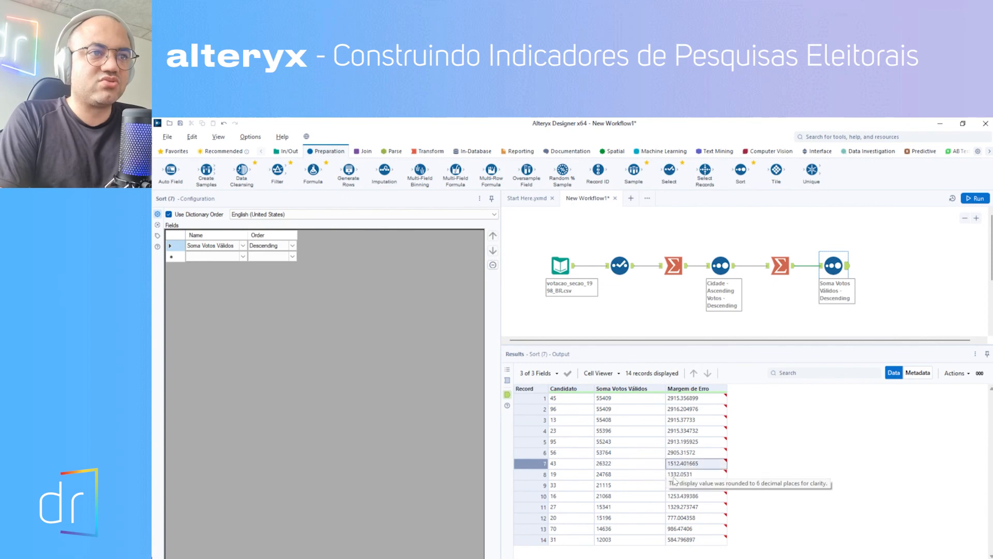
{"action": "left_click", "coordinate": [679, 474]}
{"action": "left_click", "coordinate": [575, 475]}
{"action": "left_click", "coordinate": [605, 475]}
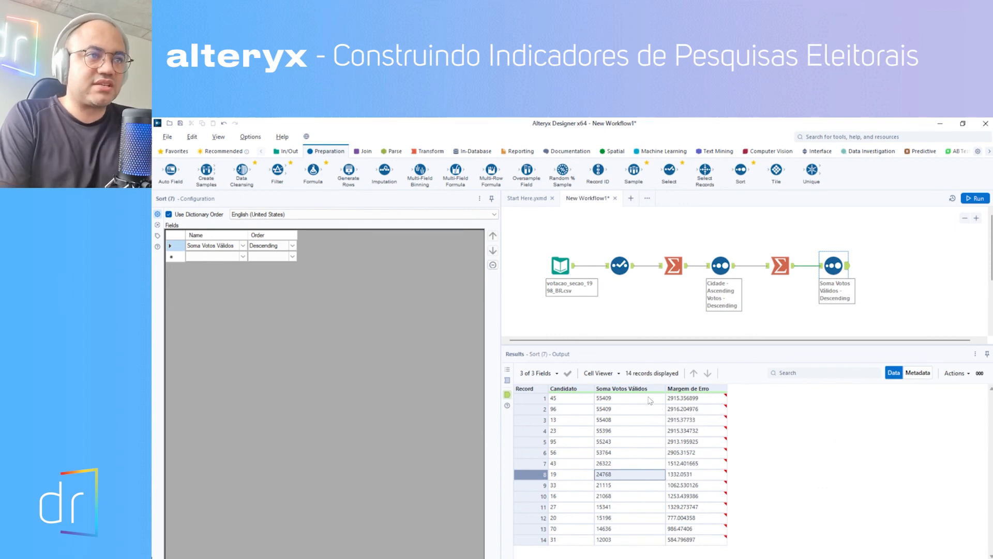
Review the ranking of the Candidato numbers in the sorted output, from the leading records down to the last ones
{"action": "left_click", "coordinate": [557, 399]}
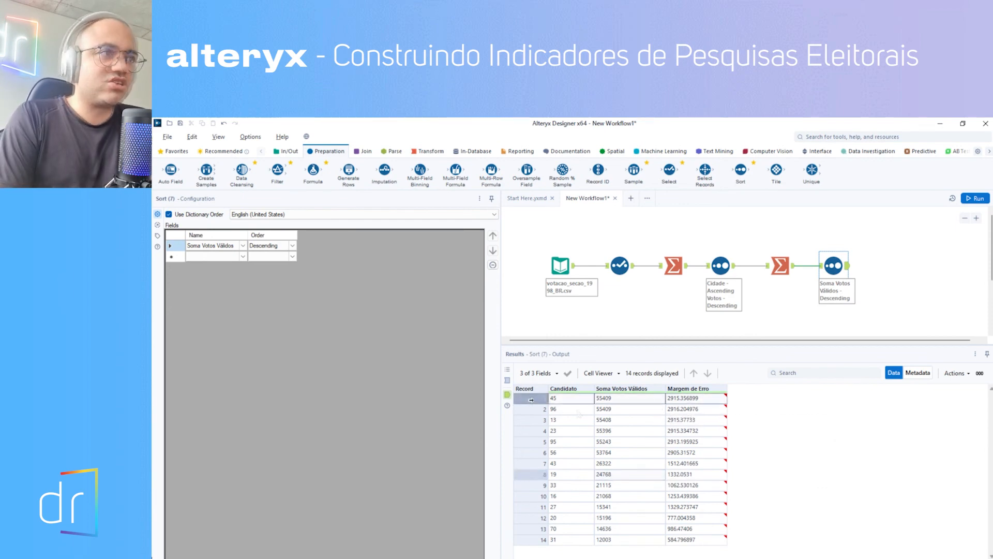
{"action": "left_click", "coordinate": [563, 412]}
{"action": "left_click", "coordinate": [557, 398]}
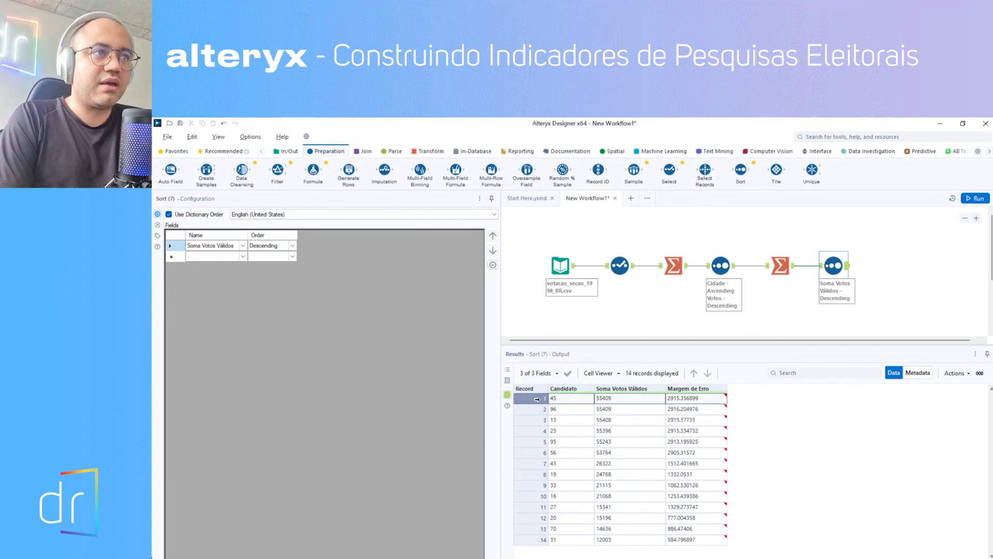
{"action": "left_click", "coordinate": [564, 413]}
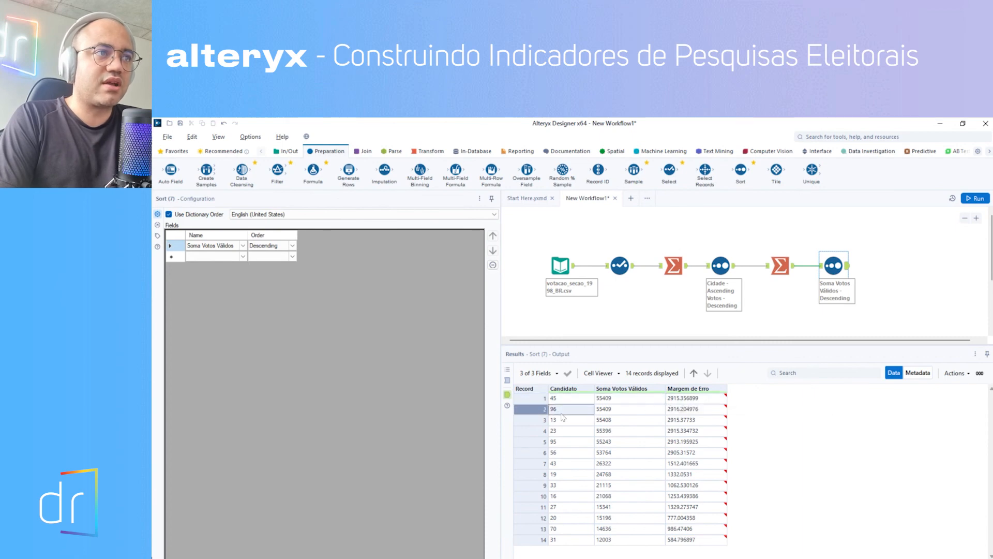
{"action": "left_click", "coordinate": [605, 420]}
{"action": "left_click", "coordinate": [606, 442]}
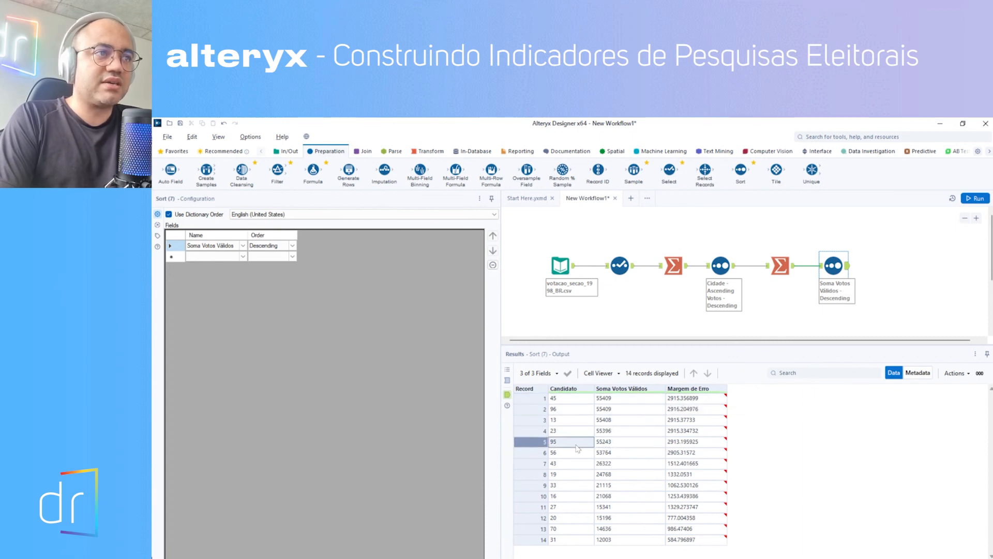
{"action": "left_click", "coordinate": [578, 473]}
{"action": "left_click", "coordinate": [642, 498]}
{"action": "left_click", "coordinate": [579, 409]}
{"action": "left_click", "coordinate": [573, 454]}
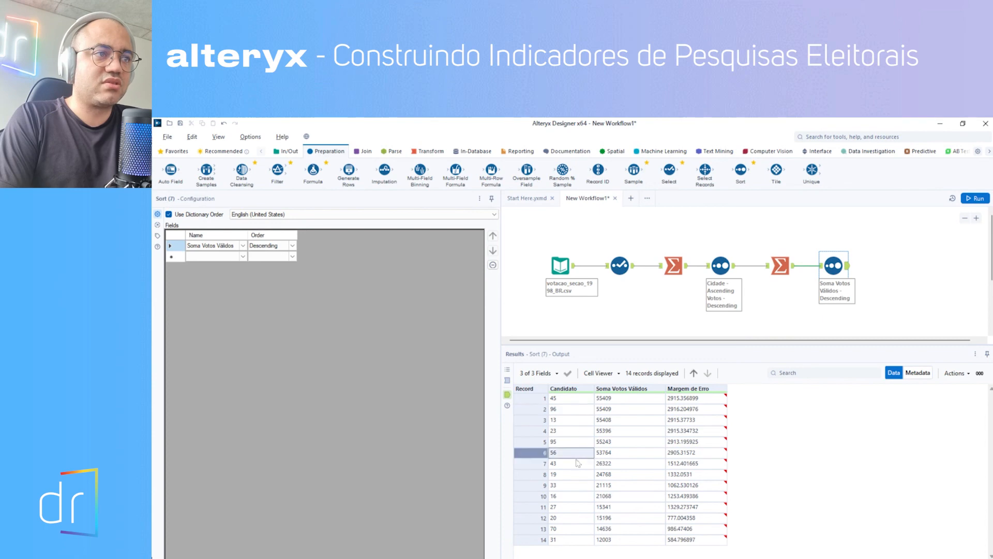
{"action": "left_click", "coordinate": [578, 498]}
{"action": "left_click", "coordinate": [612, 531]}
{"action": "left_click", "coordinate": [611, 411]}
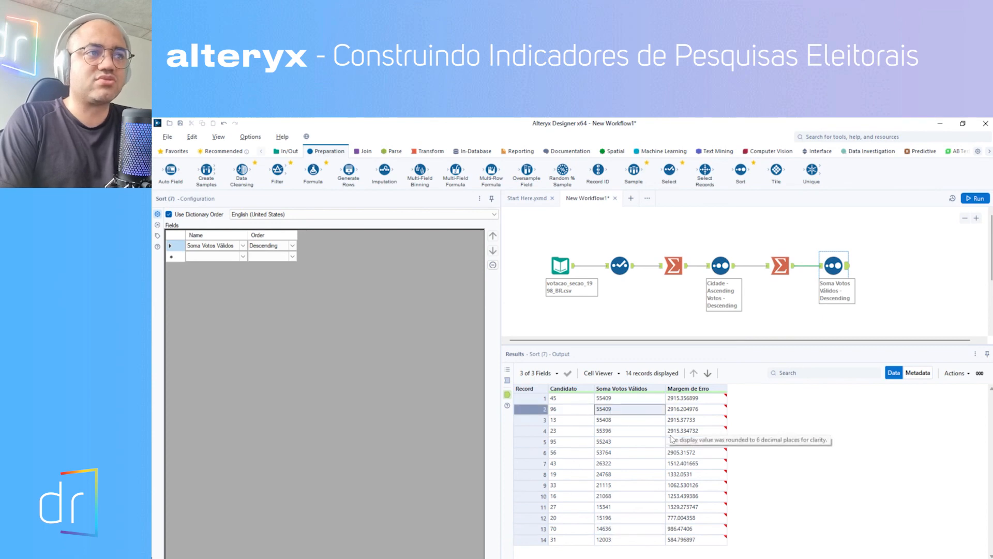